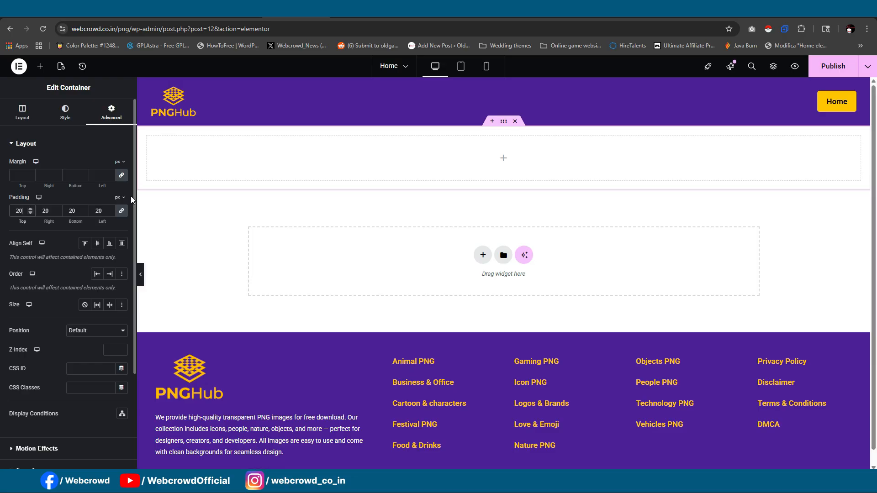
- Nest a new container inside the empty section container beneath the header
click(40, 66)
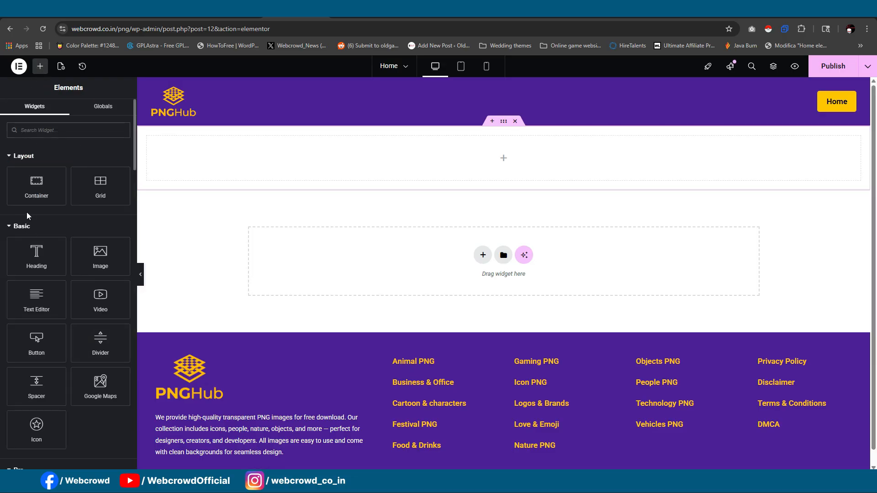
drag(36, 185, 381, 170)
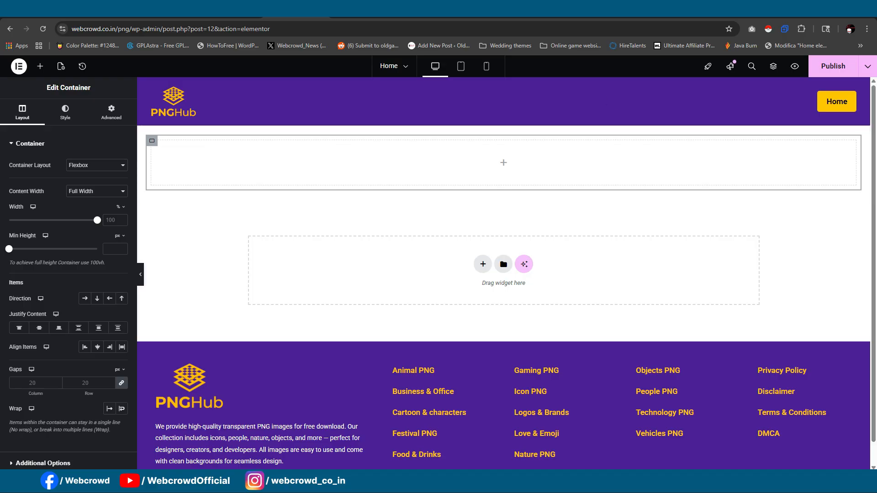
- Check the finished PNGHub page for reference, set the outer container's direction to horizontal row, and duplicate its inner container
click(642, 10)
click(614, 10)
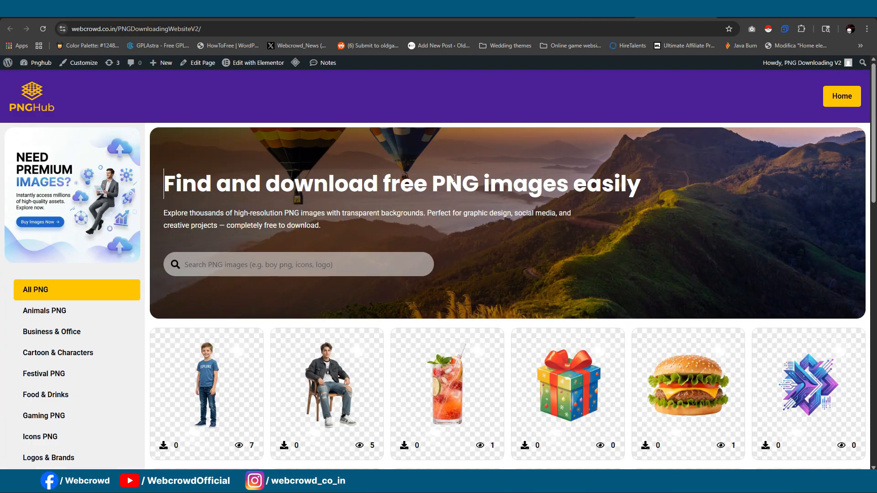
scroll(52, 226, down, 3)
scroll(513, 276, up, 3)
click(360, 11)
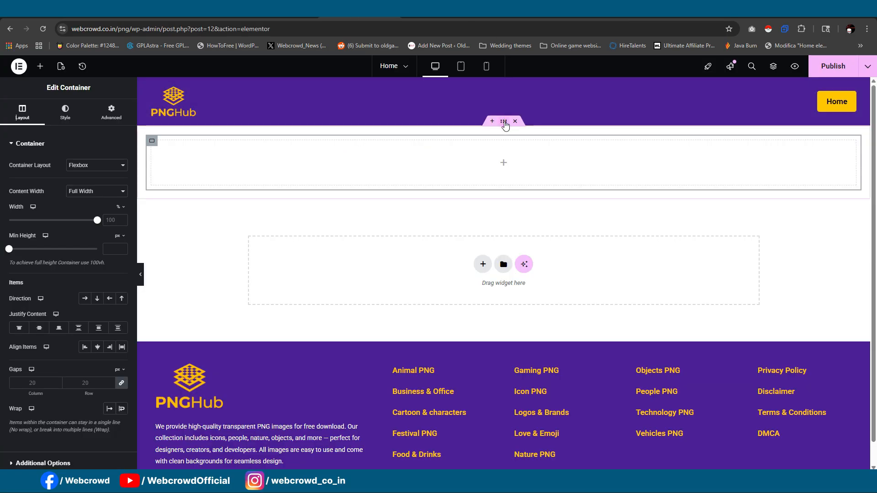
click(504, 123)
click(22, 112)
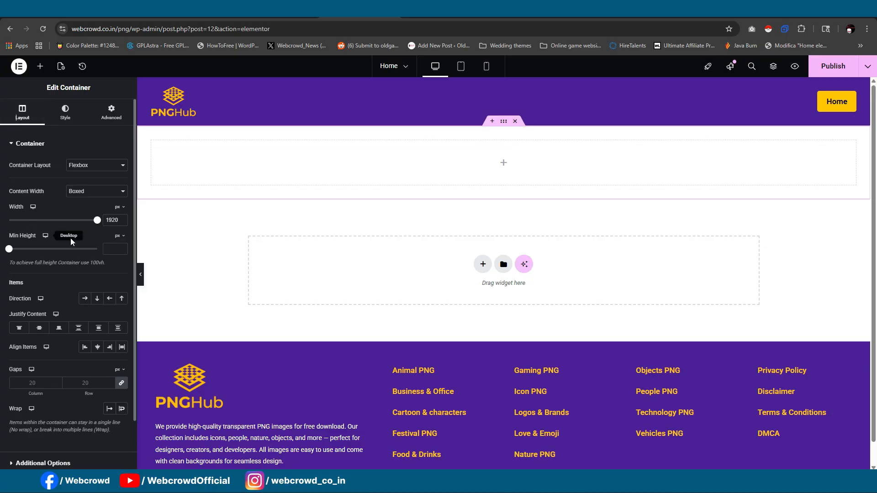
click(84, 300)
right_click(155, 145)
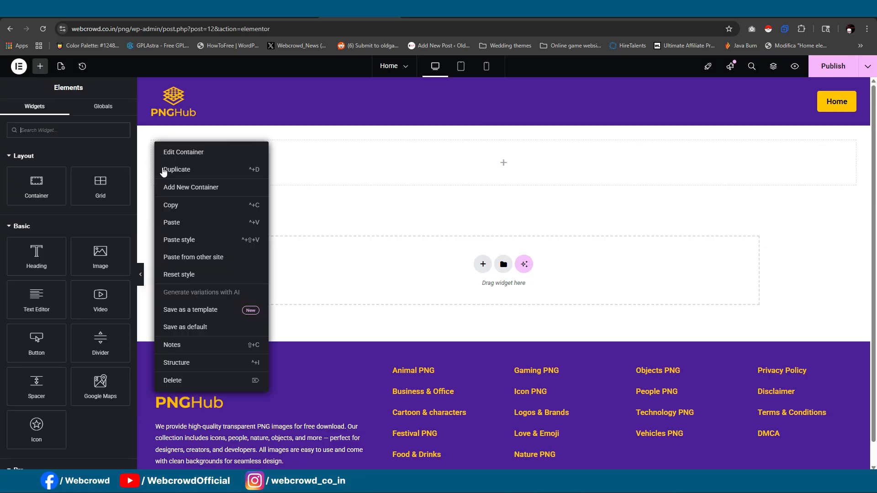
click(168, 172)
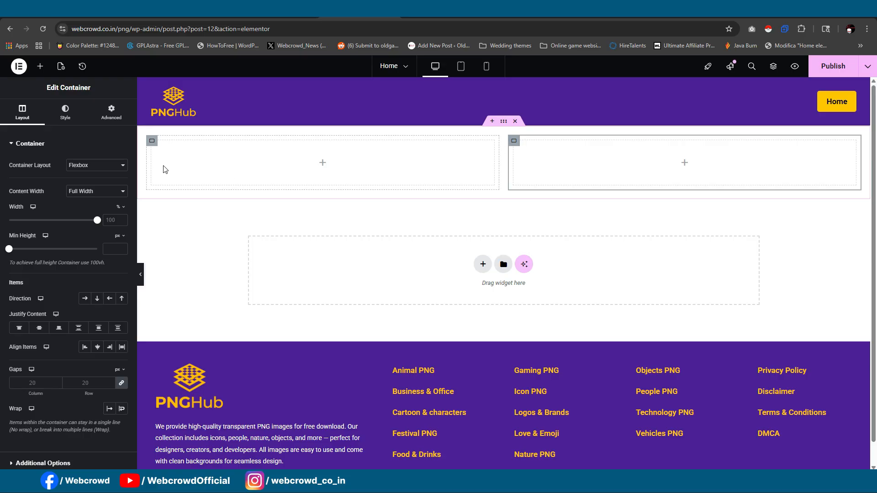
- Set the first inner container's width to 25%
click(153, 141)
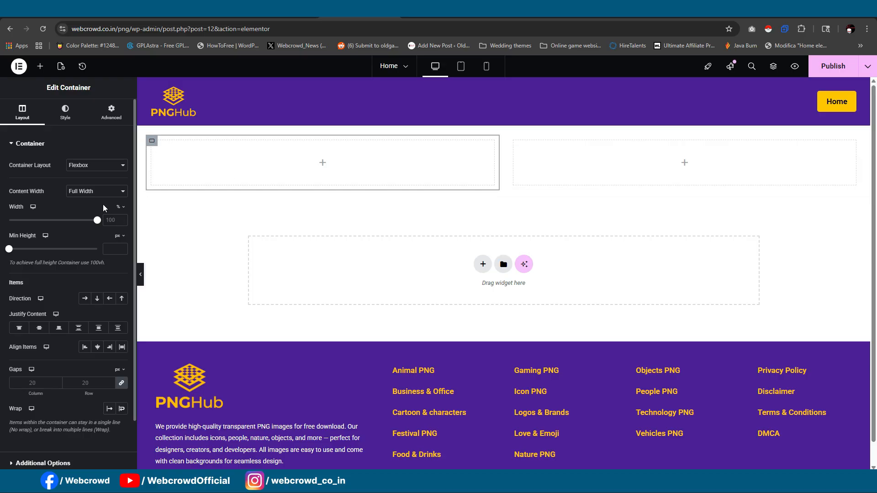
click(113, 220)
text(25)
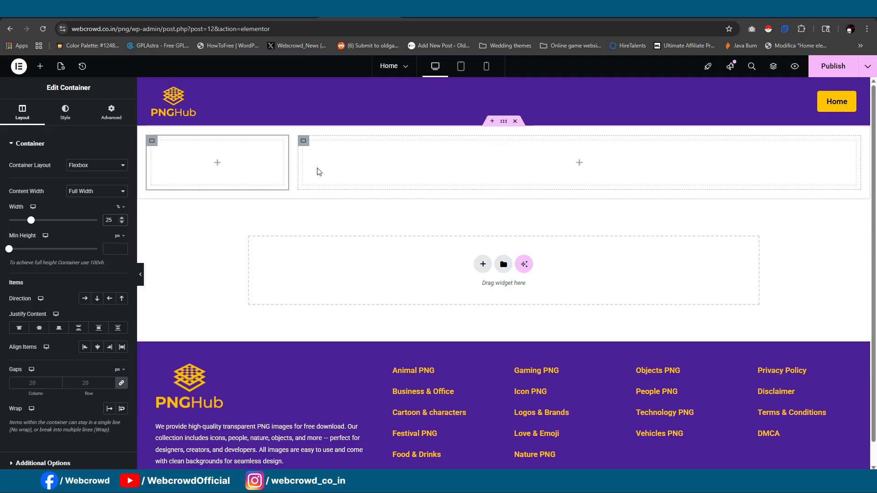
- Nest a new container inside the wider second column and set its minimum height to 350 px
click(40, 66)
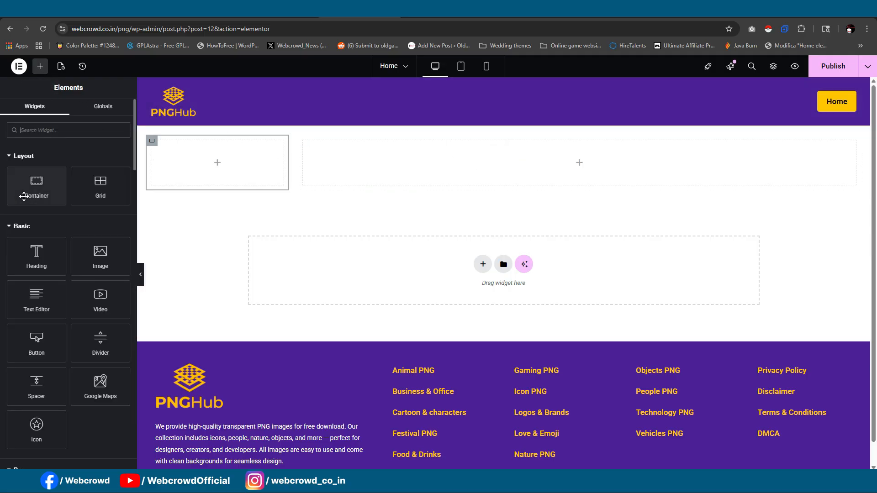
drag(24, 197, 388, 165)
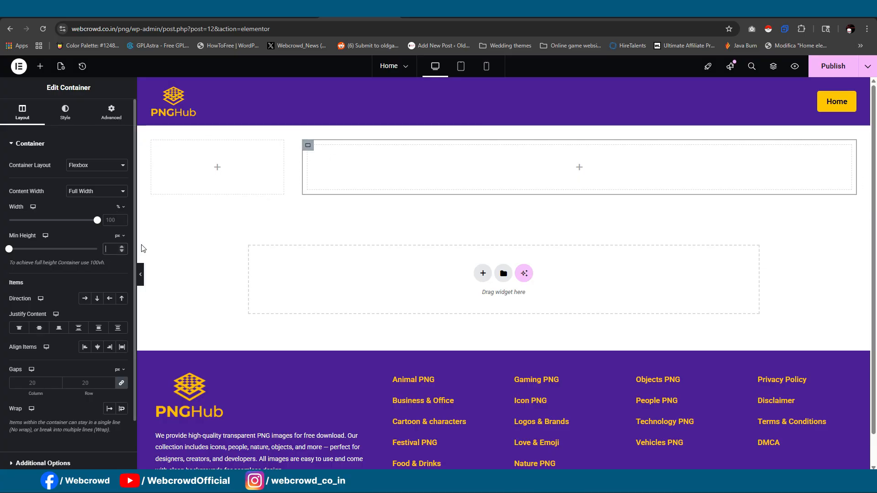
text(350)
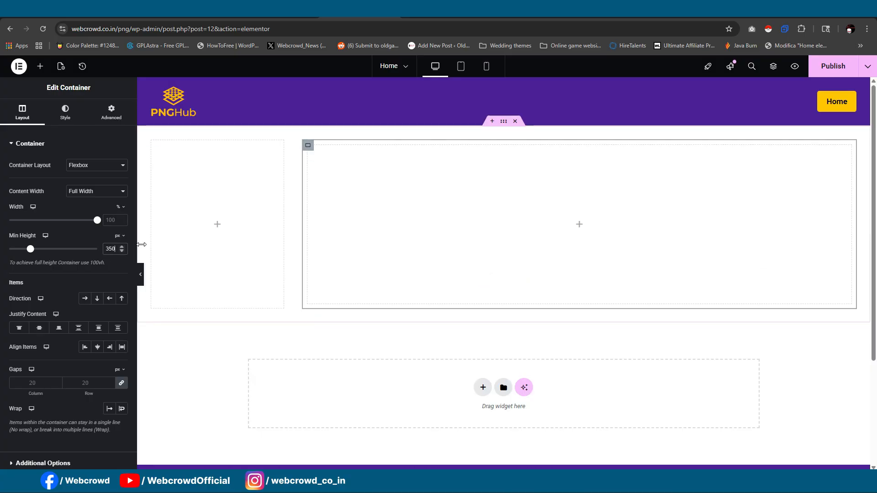
- Give the 350 px high container a classic background using the media library image 794.jpg
click(308, 148)
click(64, 118)
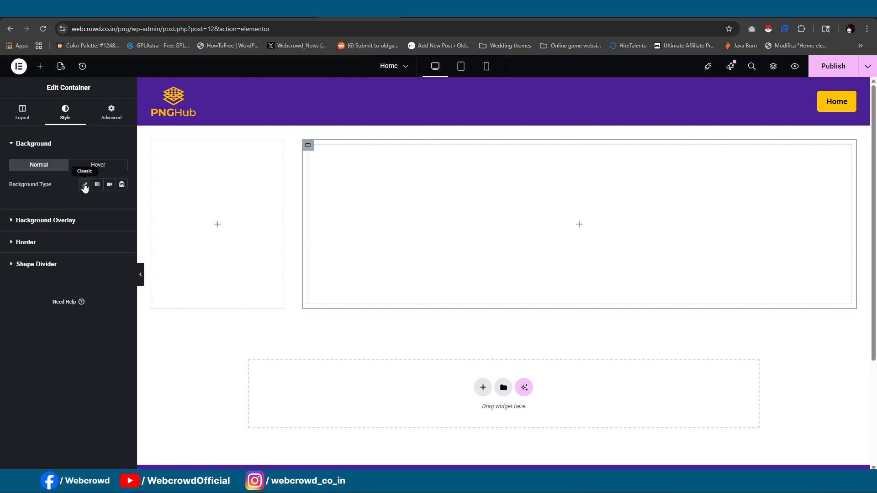
click(85, 185)
click(69, 251)
click(143, 175)
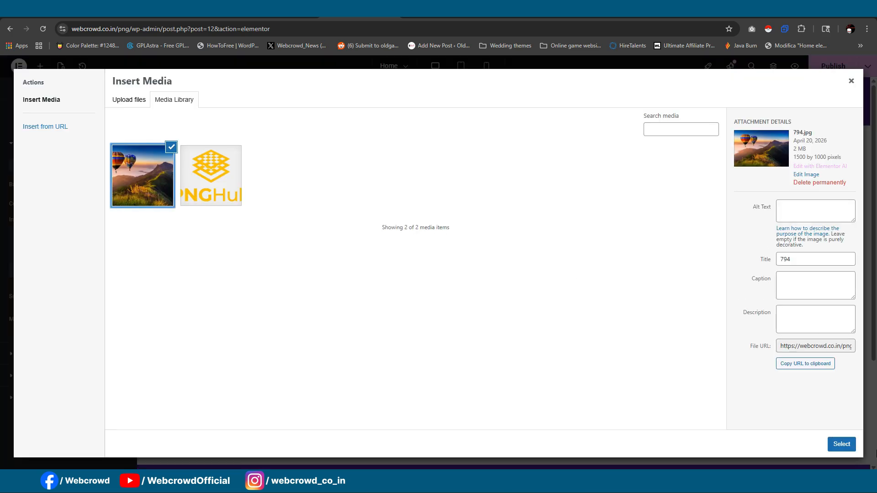
click(848, 449)
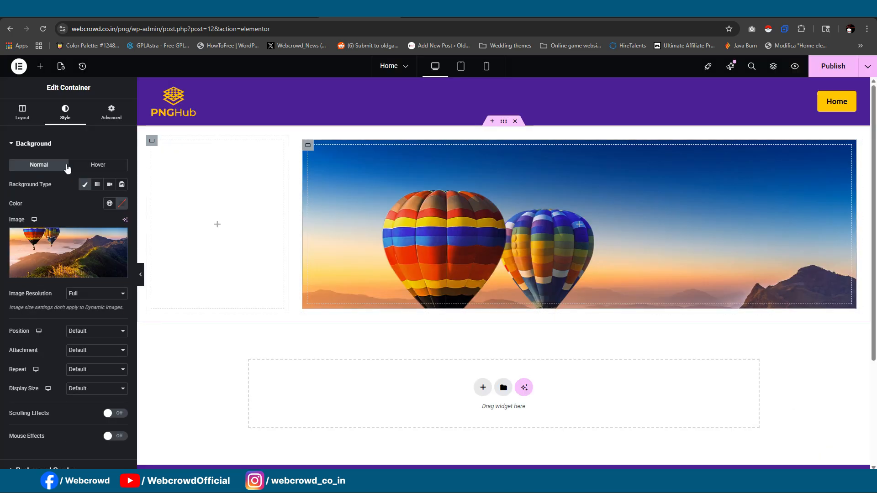
- Set the background image's position to Center Center, repeat to No-repeat and display size to Cover
click(91, 332)
click(78, 352)
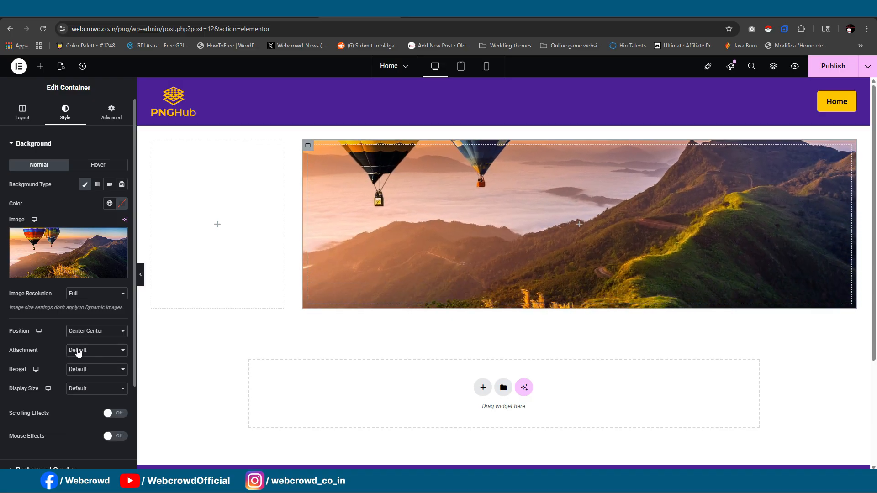
click(83, 374)
click(80, 392)
click(82, 388)
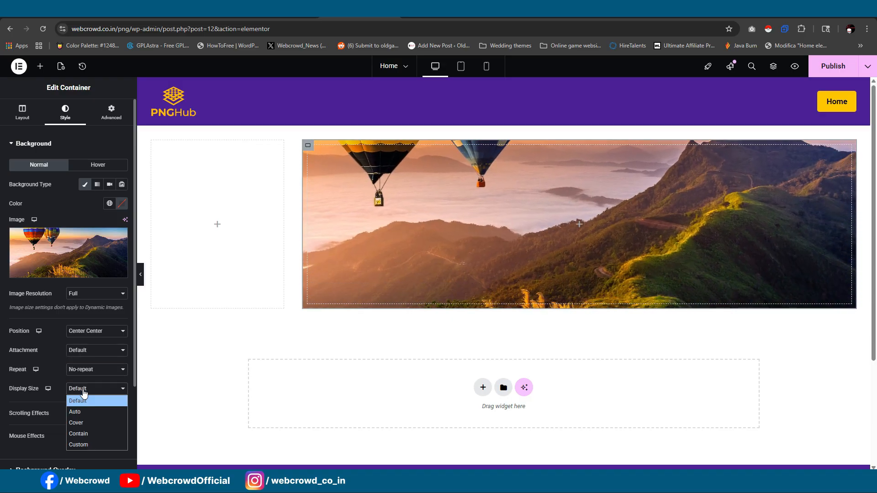
click(82, 423)
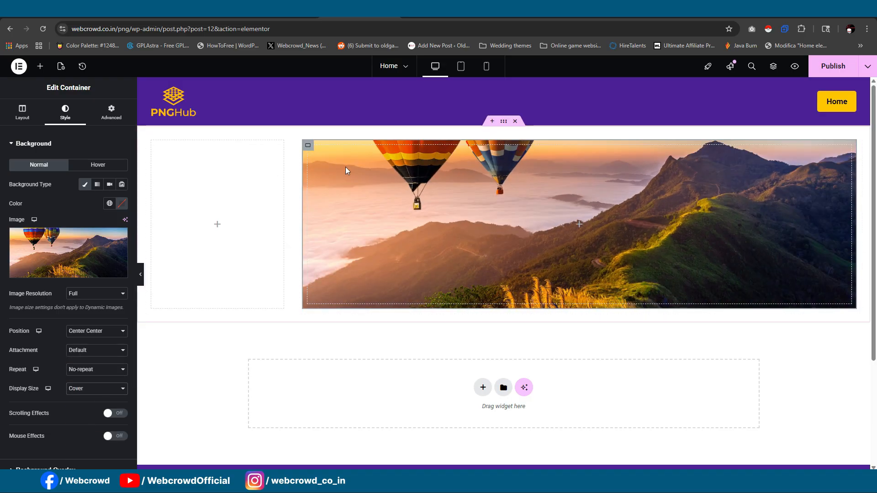
- Round the banner container's corners with a border radius of 20 px on all sides
scroll(73, 256, down, 3)
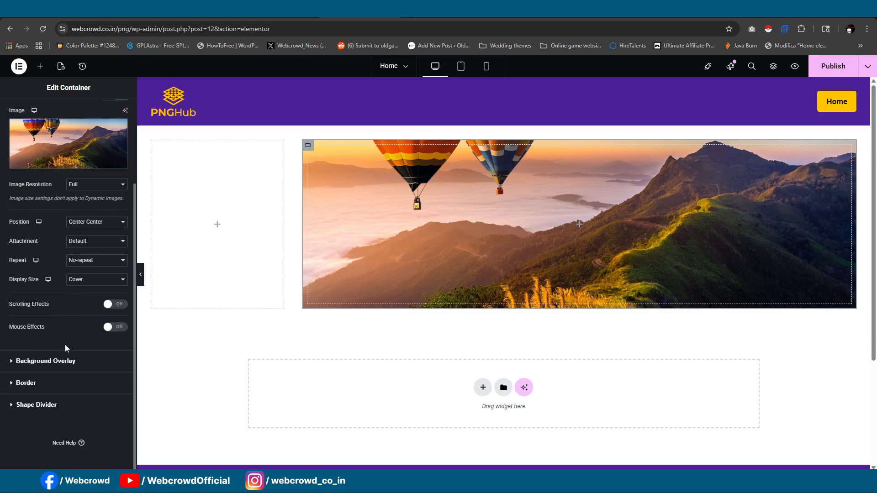
click(57, 375)
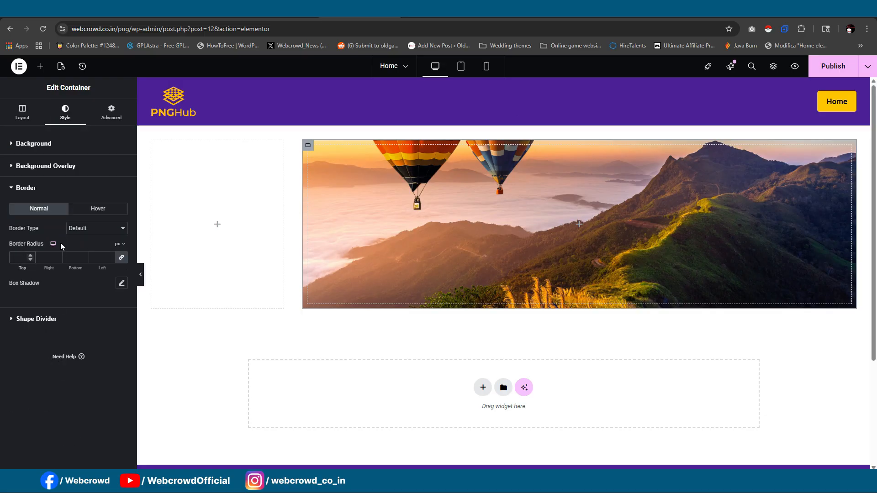
text(20)
- Add a gradient background overlay to the banner container with both colors set to black #000000
click(61, 167)
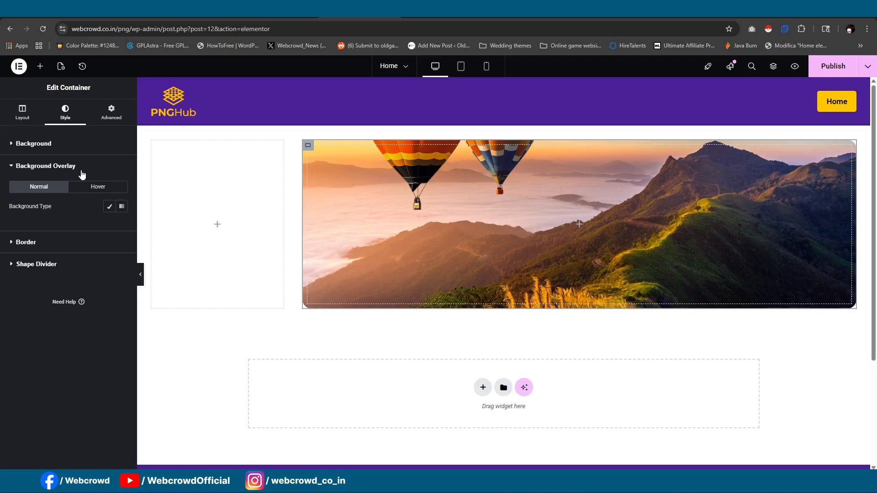
click(122, 206)
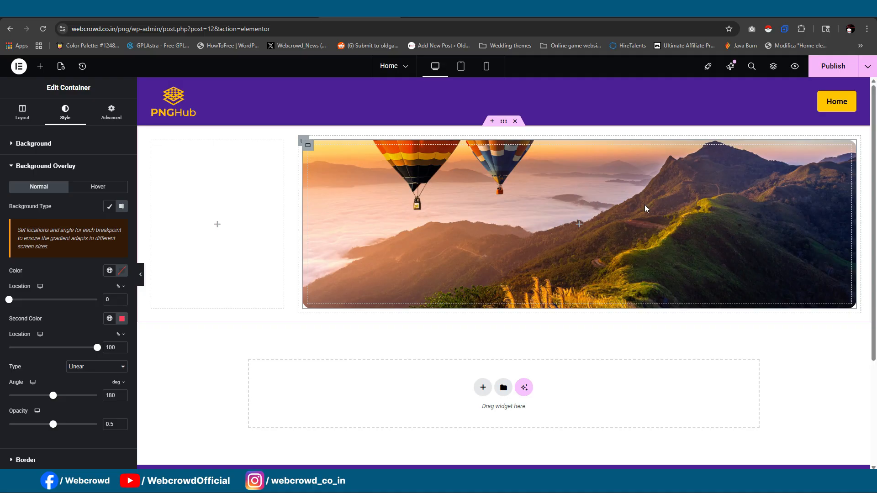
click(122, 274)
drag(108, 337, 11, 409)
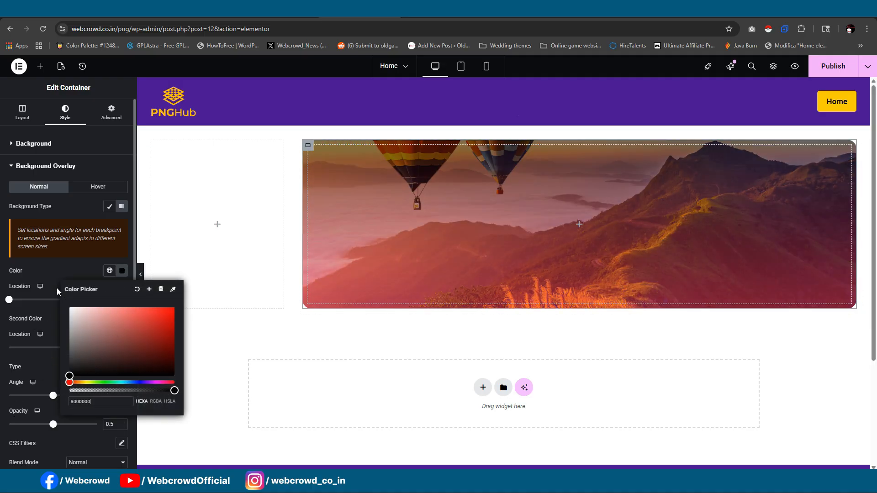
click(54, 287)
click(121, 319)
drag(94, 376, 69, 423)
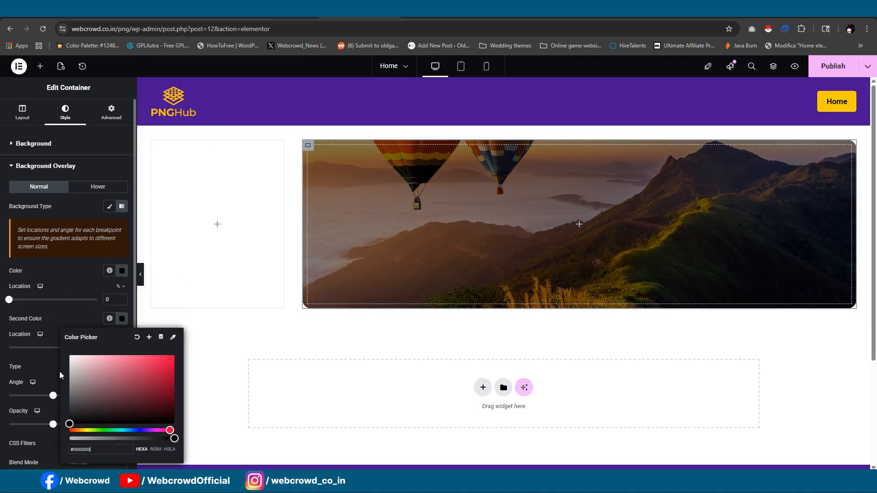
click(78, 292)
- Make the overlay gradient's second color fully transparent
click(121, 319)
triple_click(116, 449)
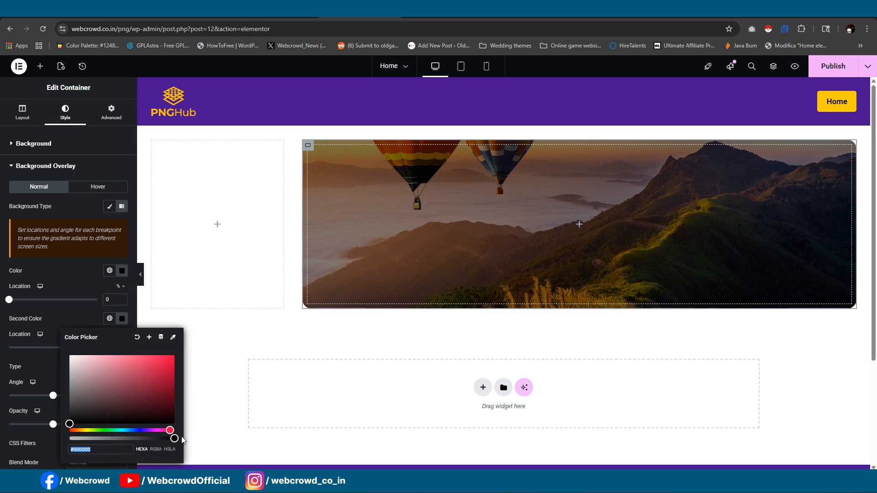
drag(158, 441, 53, 440)
click(61, 265)
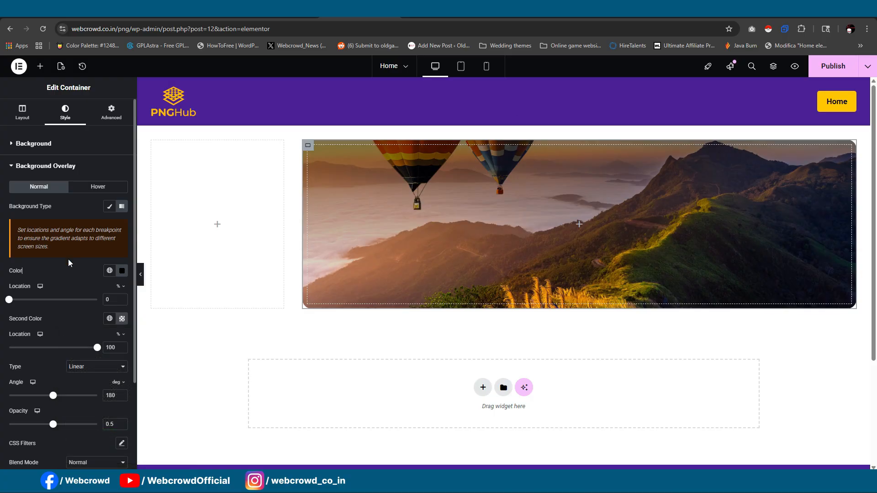
- Set the overlay's opacity to 0.59 and the first gradient color's location to 27%
scroll(82, 238, down, 1)
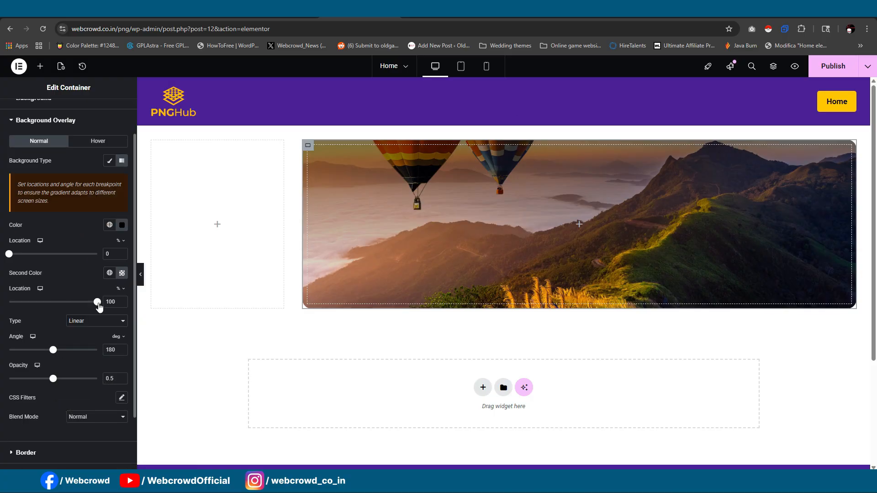
mouse_move(97, 302)
mouse_down()
mouse_move(61, 302)
mouse_move(112, 304)
mouse_up()
mouse_move(52, 383)
mouse_down()
mouse_move(84, 384)
mouse_move(59, 386)
mouse_up()
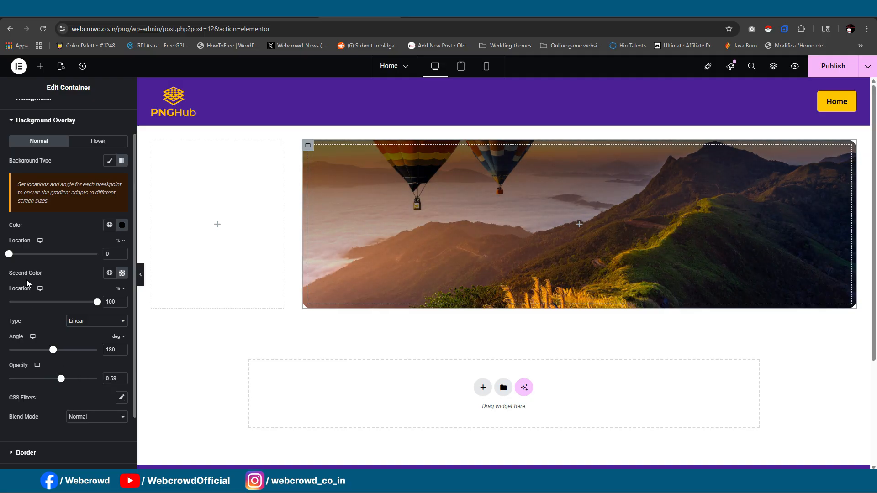
drag(9, 259, 33, 267)
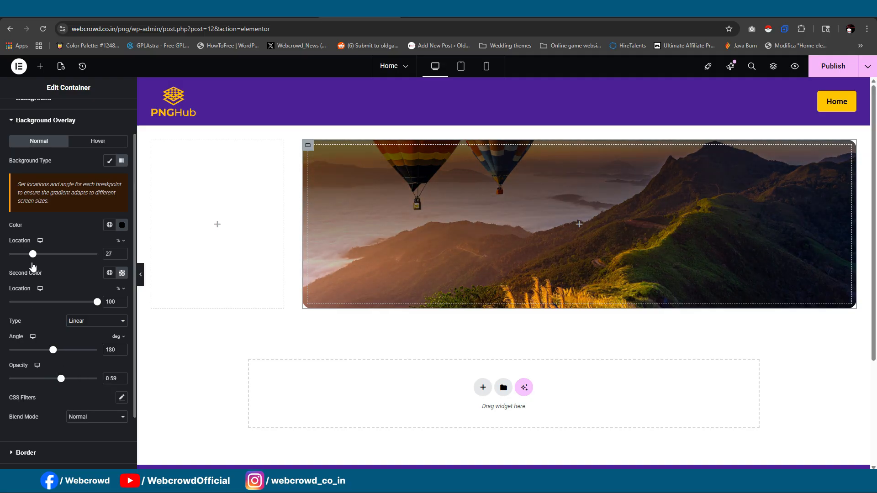
scroll(57, 137, up, 2)
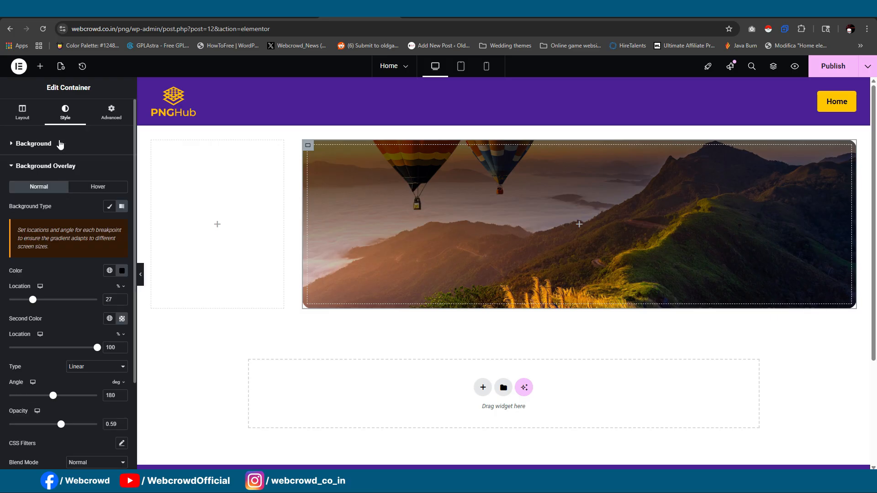
- Add a heading to the banner container with the reference site's title "Find and download free PNG images easily" and make it an H1
click(40, 68)
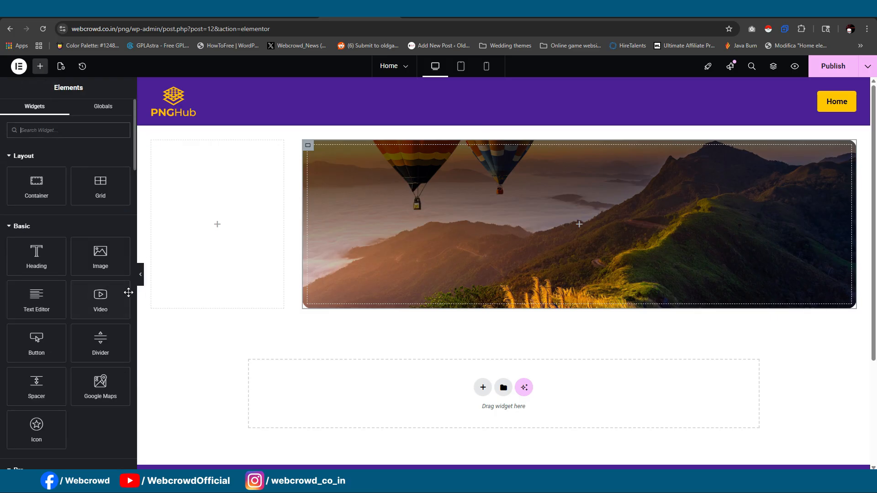
drag(53, 264, 520, 215)
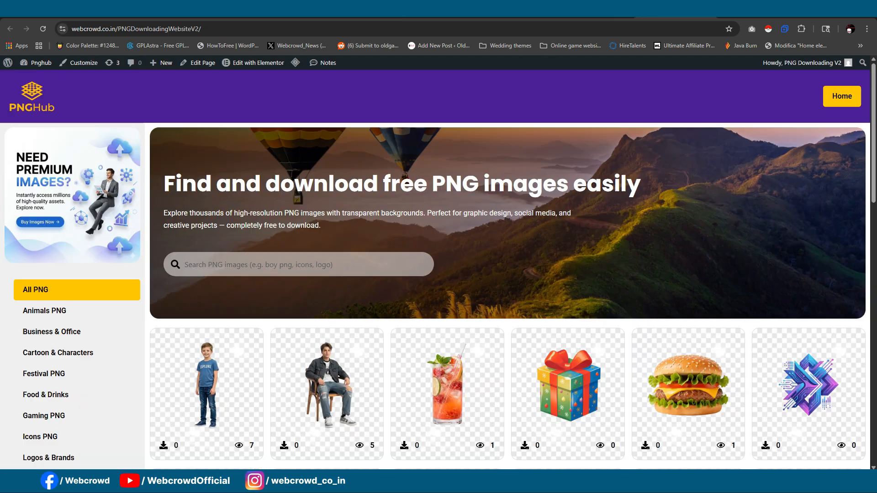
triple_click(293, 178)
key(ctrl+c)
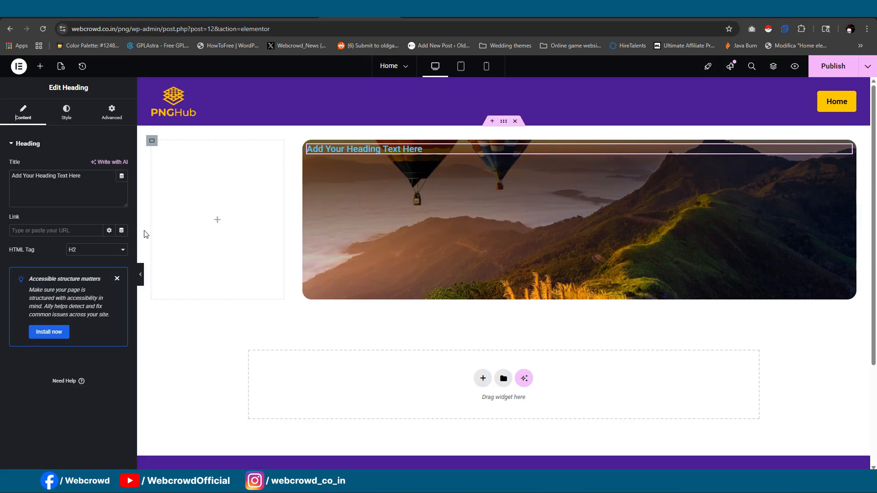
click(73, 192)
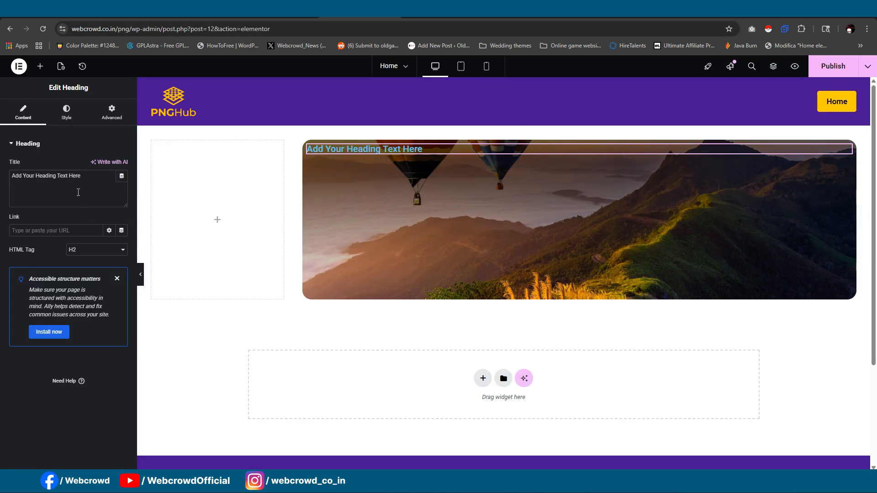
key(ctrl+a)
key(ctrl+v)
click(83, 251)
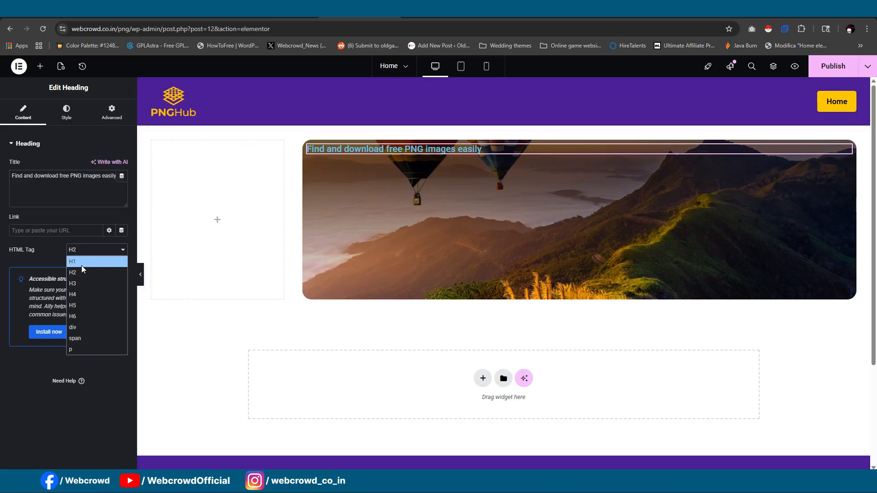
click(81, 261)
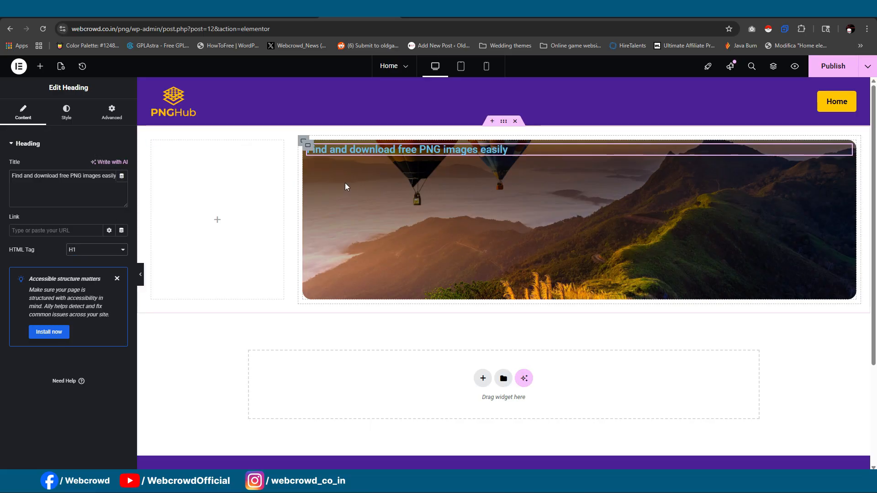
- Set the banner container's padding to 15 px on all sides
click(308, 148)
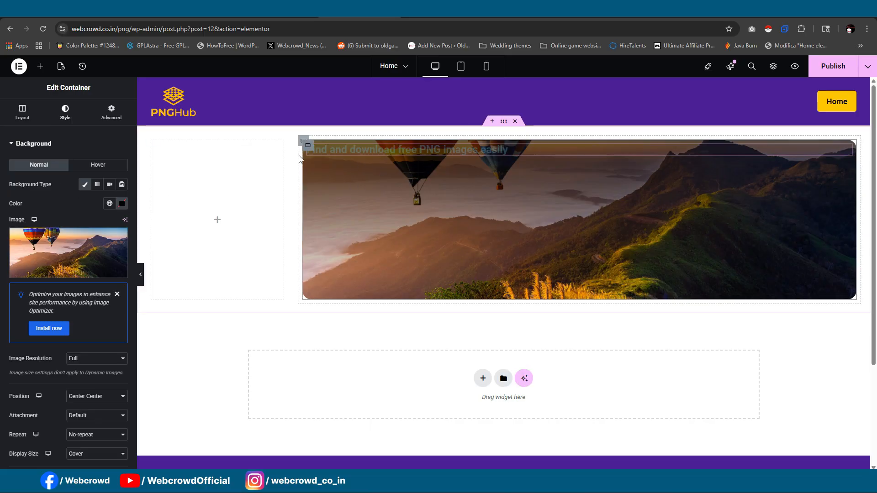
click(111, 112)
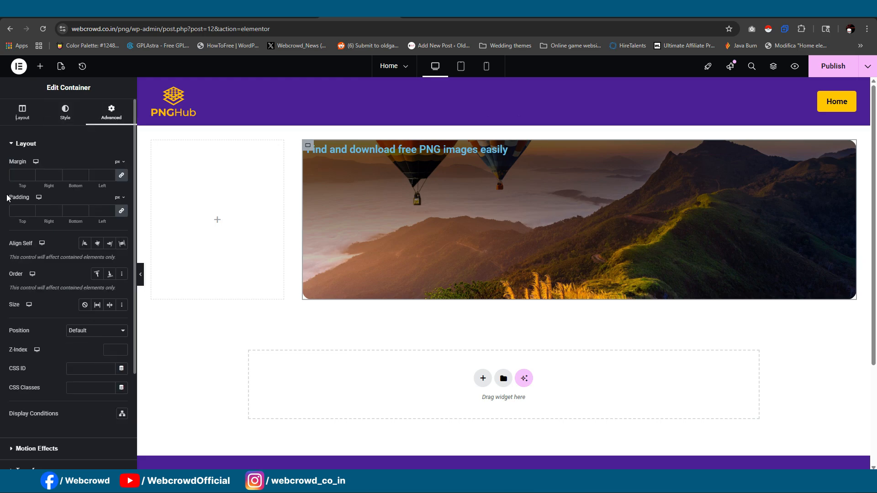
click(25, 210)
text(15)
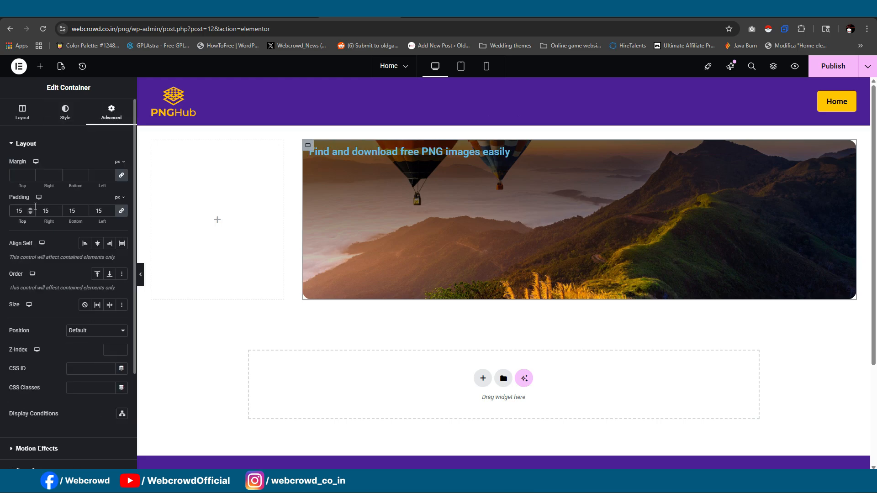
click(64, 112)
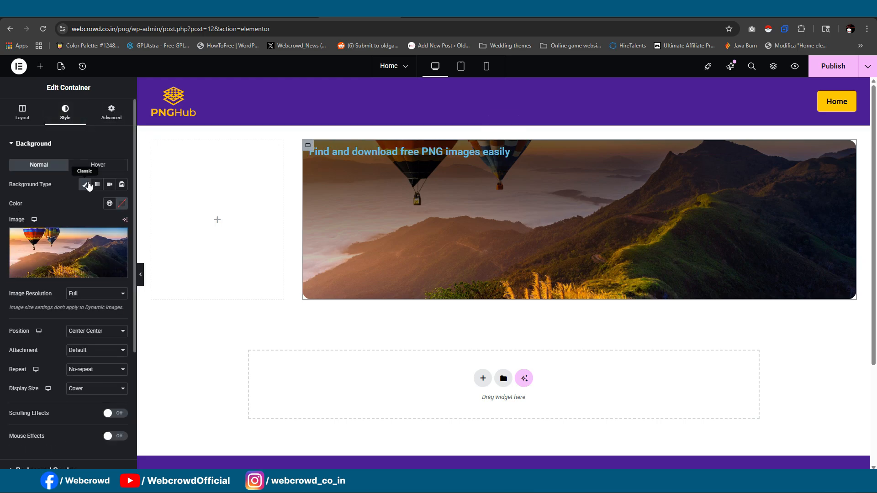
- Change the banner heading's text color to white #FFFFFF
click(365, 152)
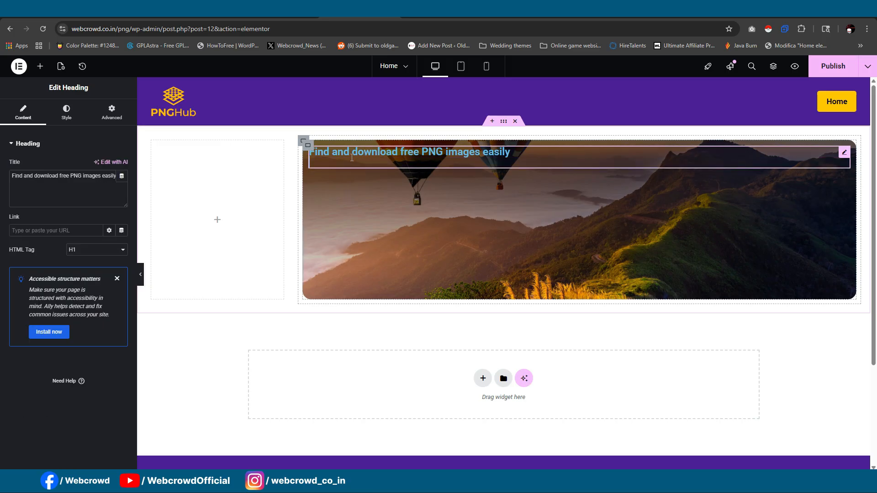
click(67, 113)
click(122, 298)
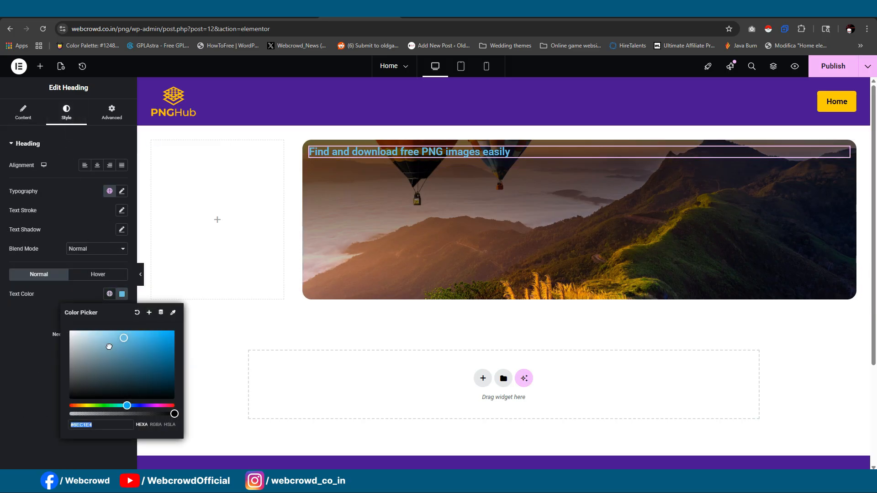
drag(107, 346, 68, 328)
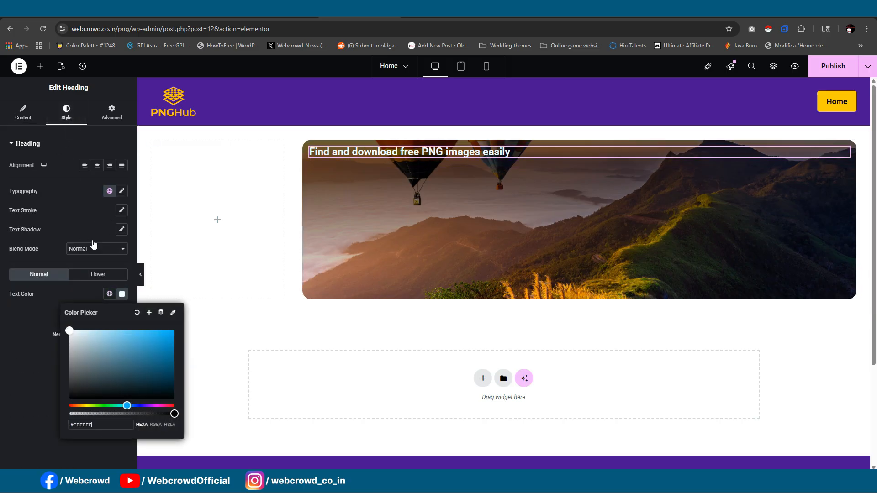
- Set the banner heading's typography to the Poppins font family at a size of 4 rem
click(122, 192)
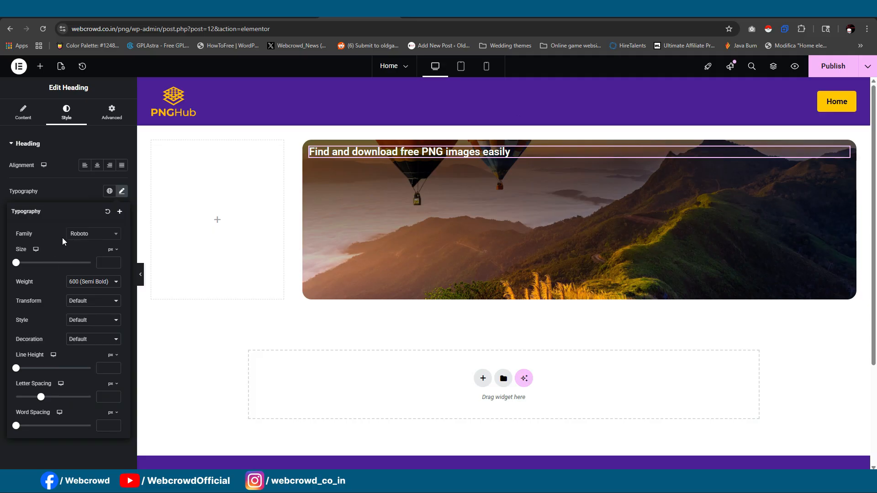
click(106, 250)
click(111, 276)
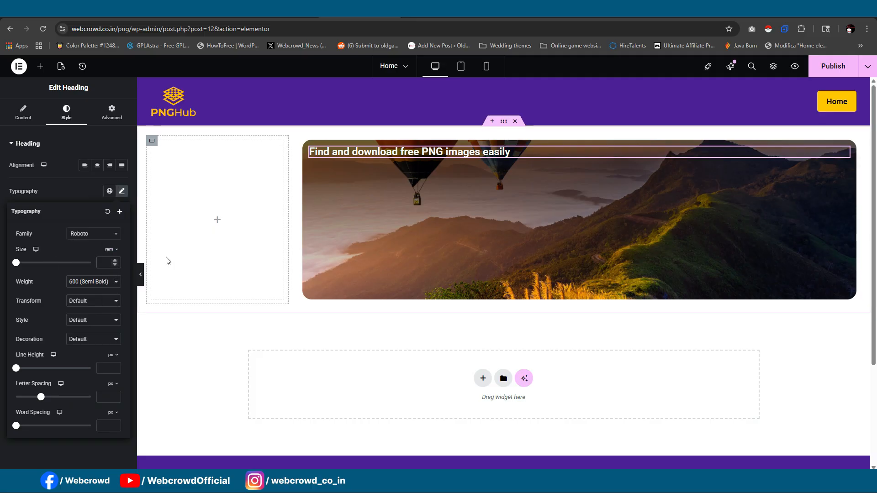
text(5)
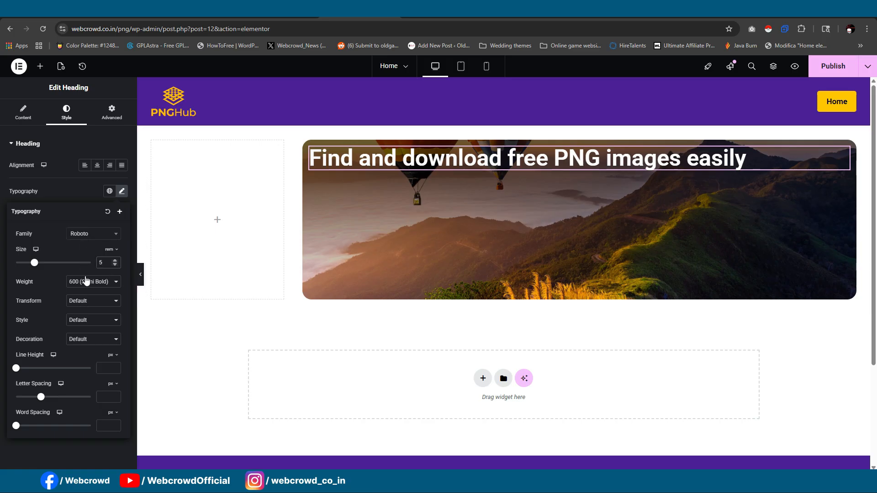
click(91, 235)
text(popp)
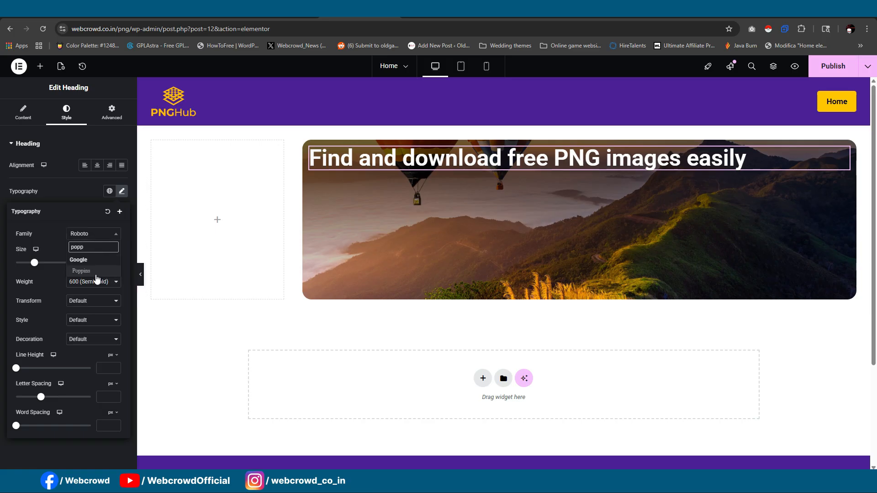
click(97, 273)
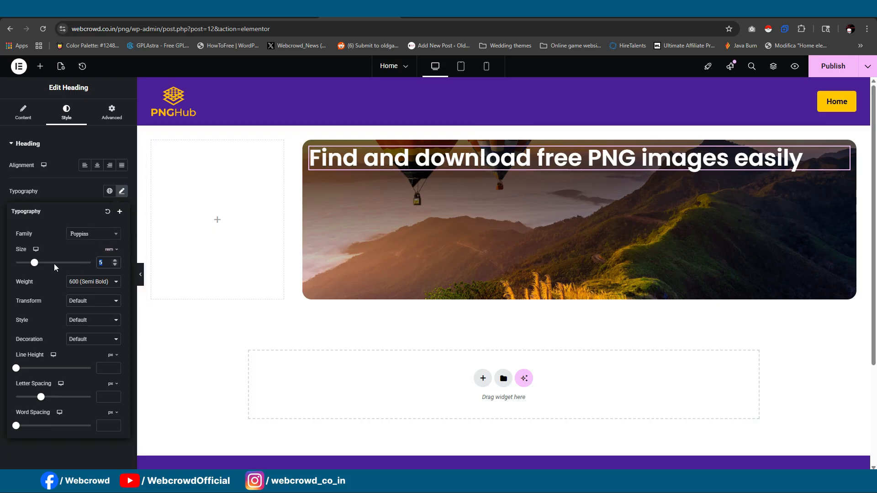
text(4)
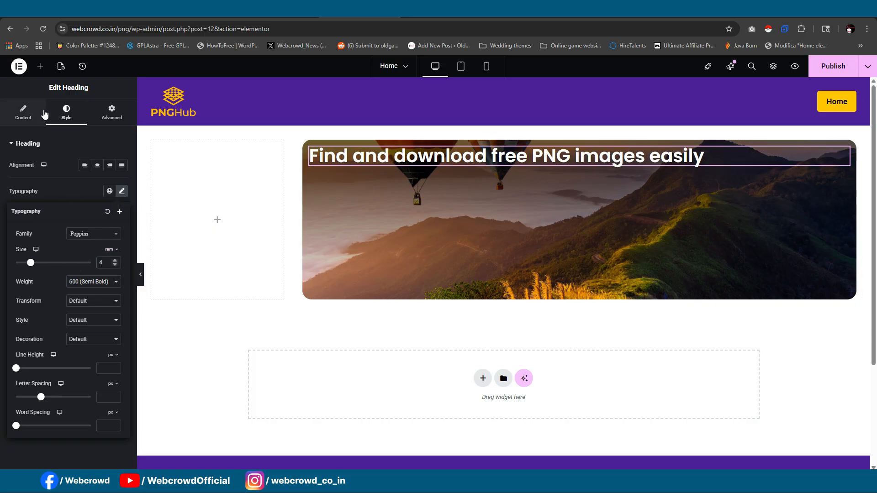
- Add a Text Editor widget below the banner heading and replace its placeholder with the description copied from the reference site's banner
click(40, 66)
drag(44, 299, 402, 159)
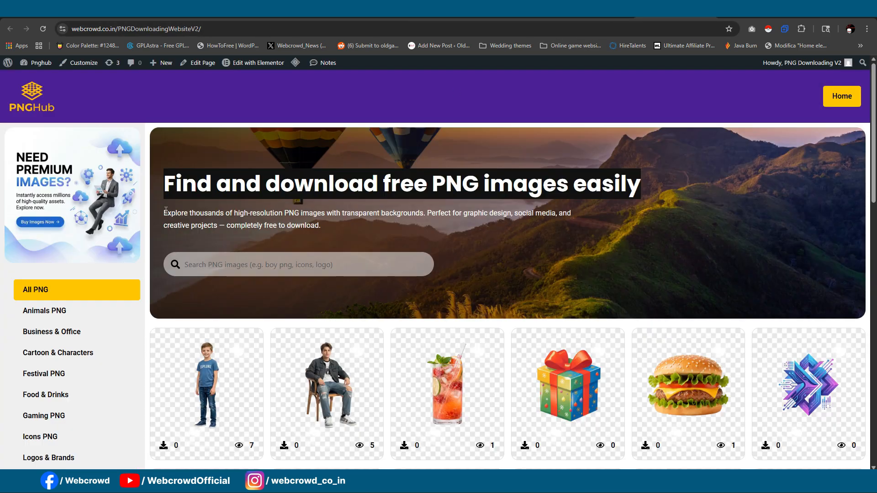
triple_click(308, 223)
key(ctrl+c)
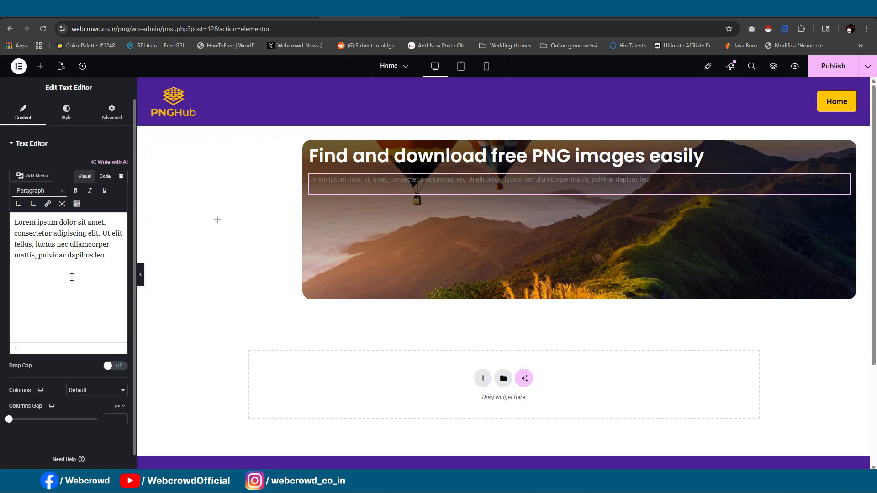
key(ctrl+a)
key(ctrl+v)
- Set both the text color and the link color of the banner description to white #FFFFFF
click(67, 112)
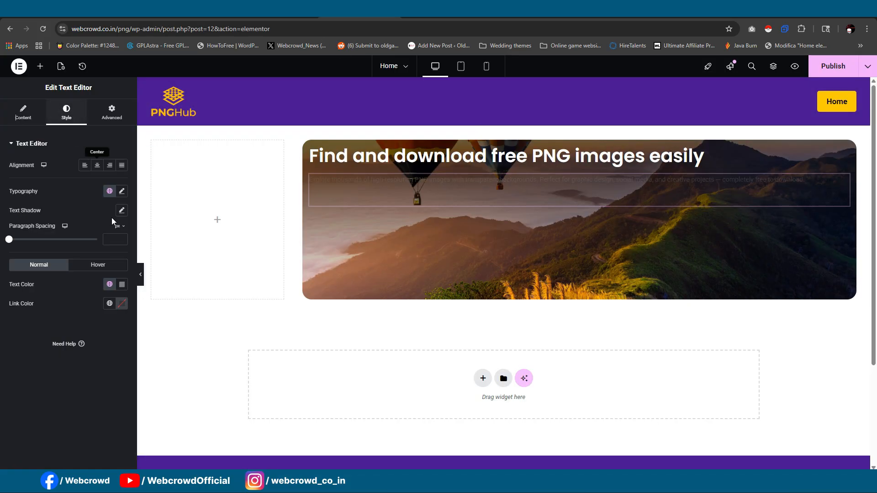
click(122, 284)
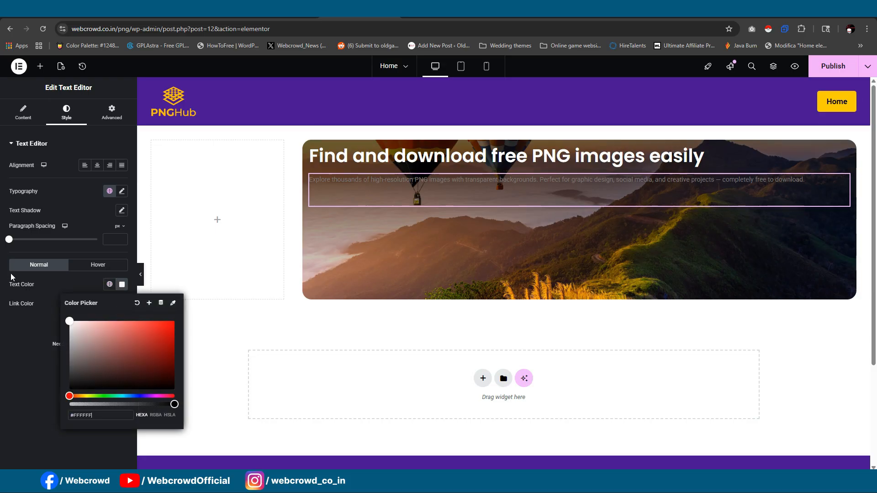
click(21, 323)
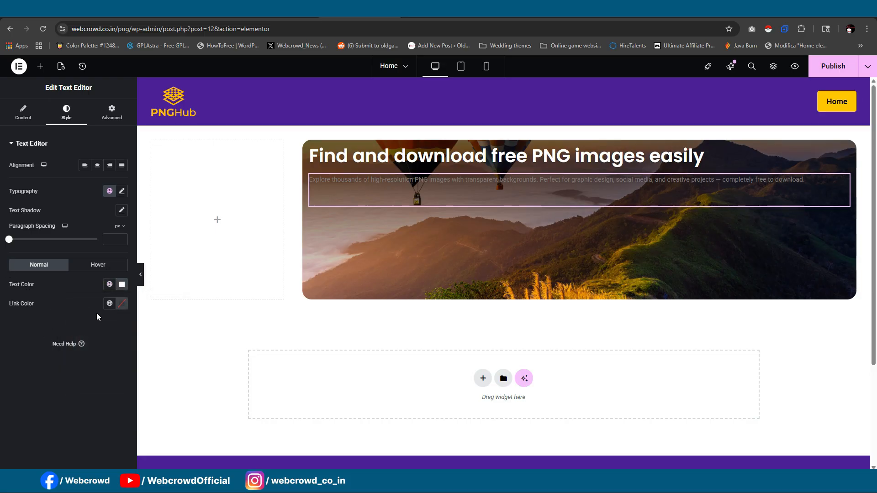
click(95, 264)
click(29, 267)
click(119, 308)
drag(83, 349, 48, 327)
click(43, 327)
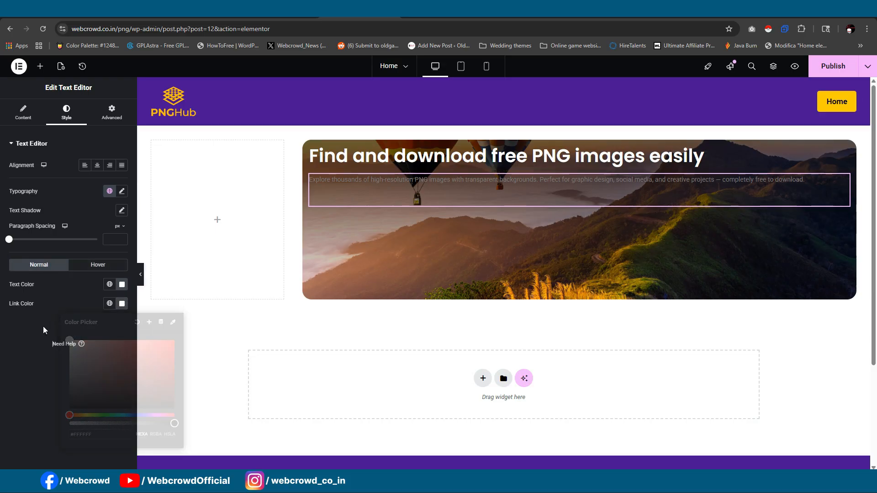
- Set the banner description's font size to 20 px and preview the banner at full width
click(121, 191)
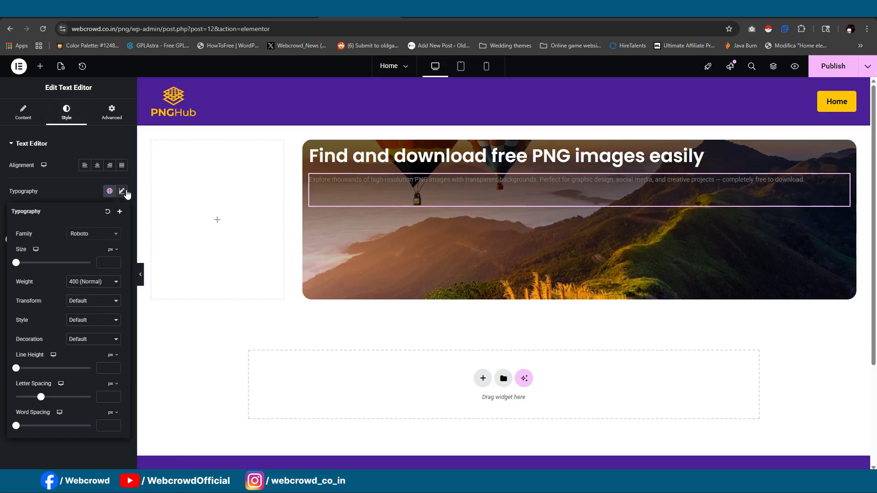
click(103, 262)
text(2)
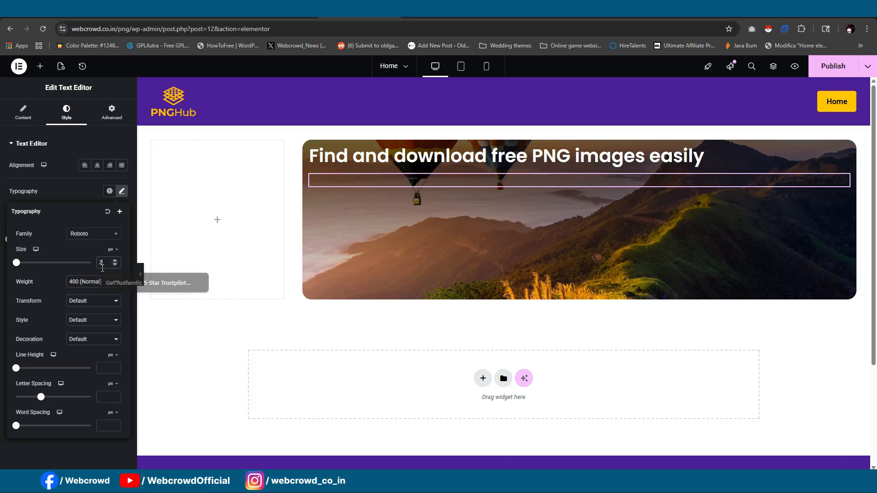
text(0)
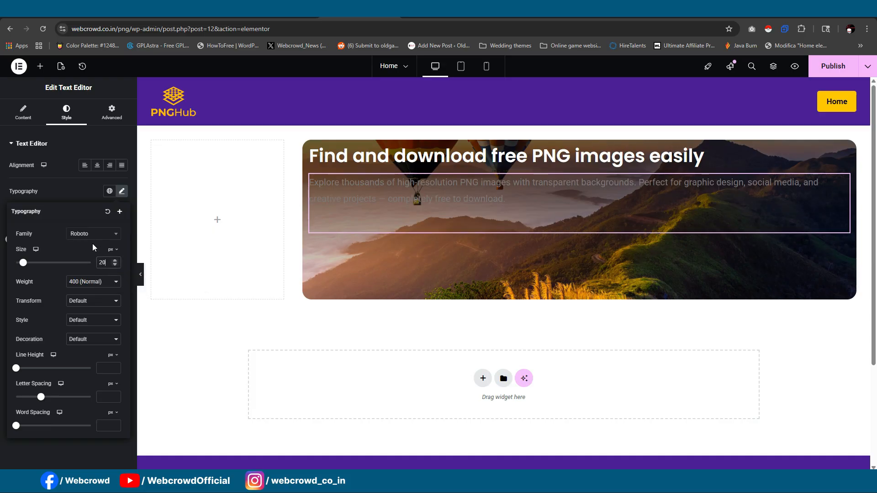
click(106, 114)
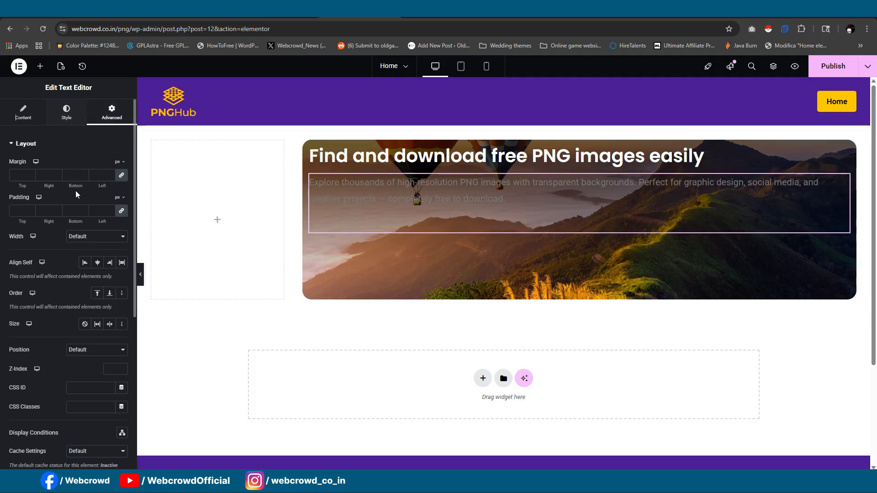
click(140, 275)
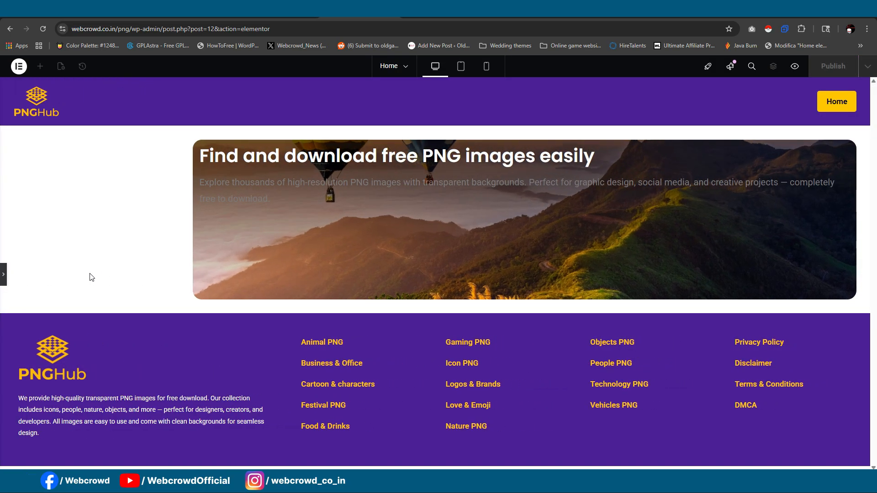
click(2, 276)
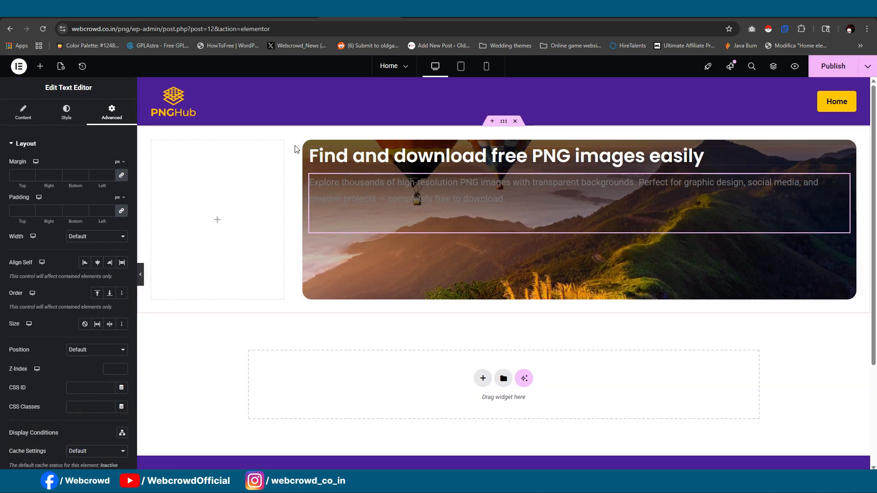
- Set the banner container's padding to 25 px on all sides
click(309, 146)
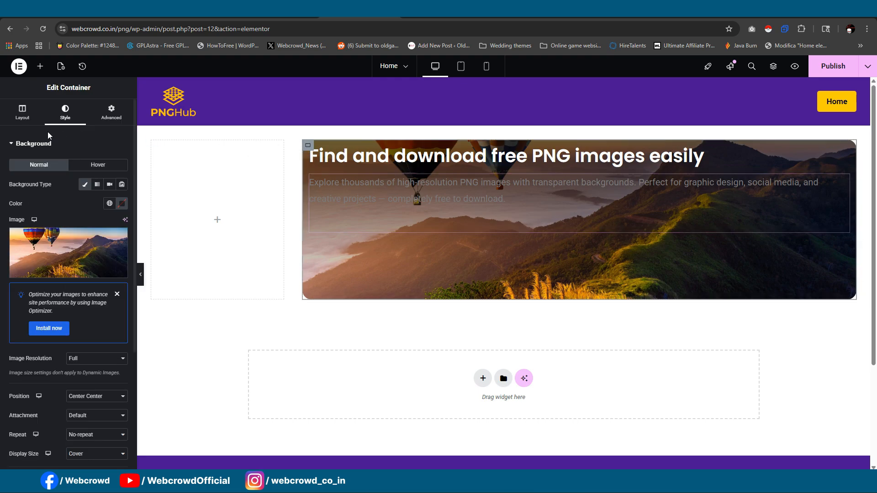
click(111, 112)
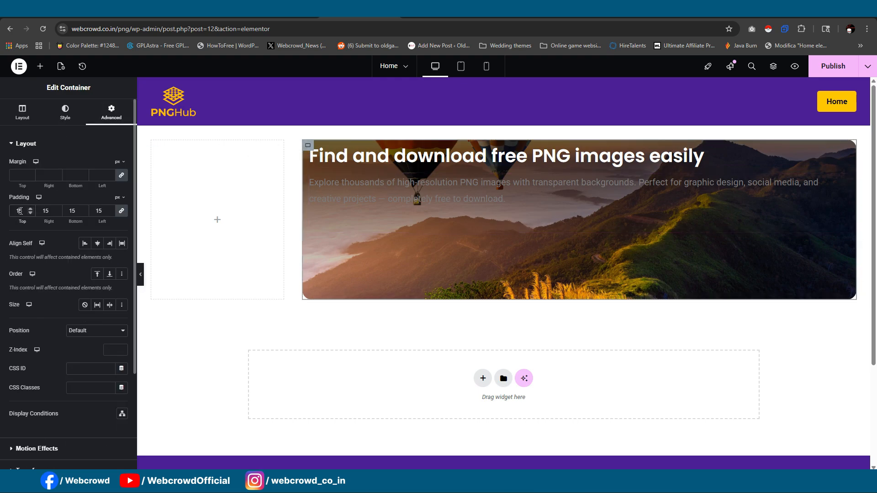
text(25)
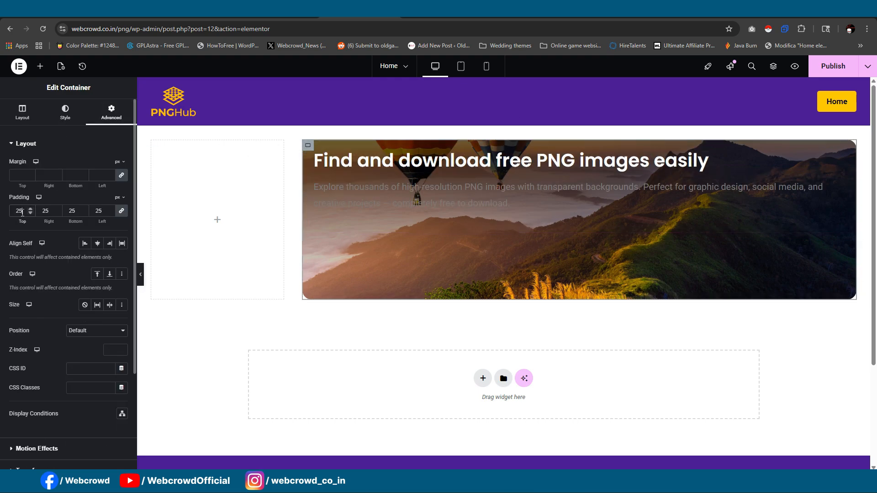
- Delete the Text Editor description from the banner and duplicate the banner heading directly below itself
click(423, 205)
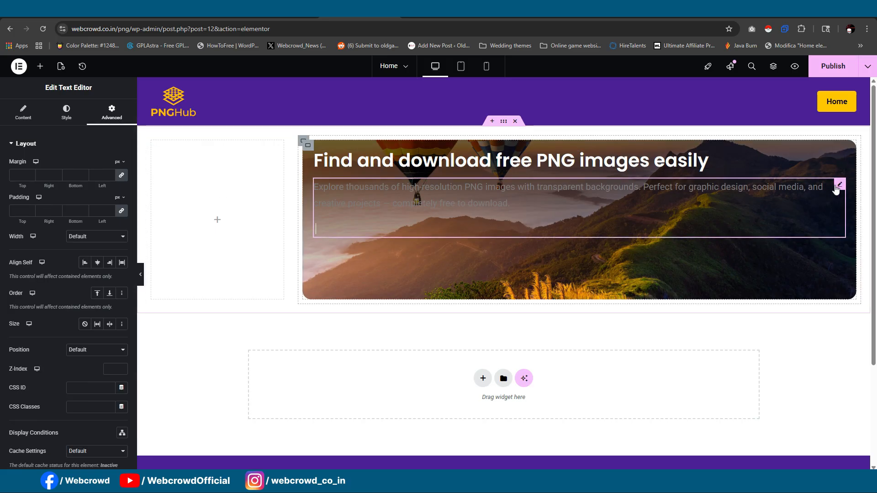
key(Delete)
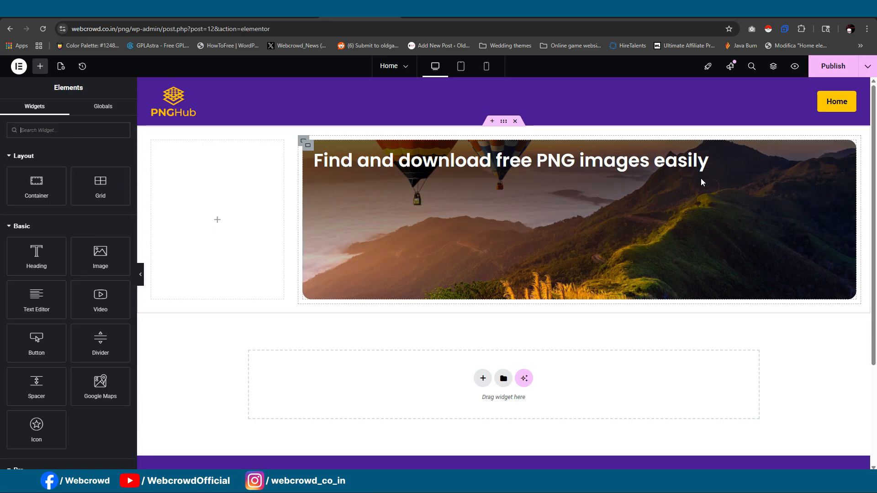
right_click(825, 157)
click(810, 198)
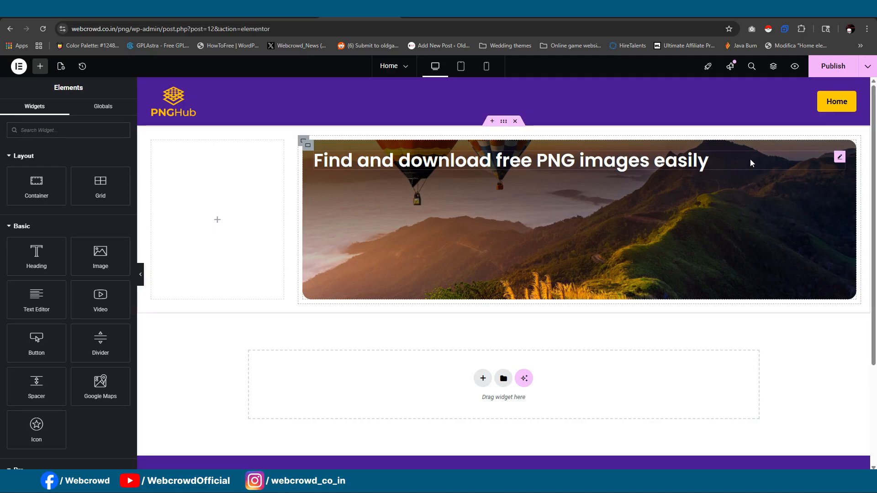
right_click(835, 160)
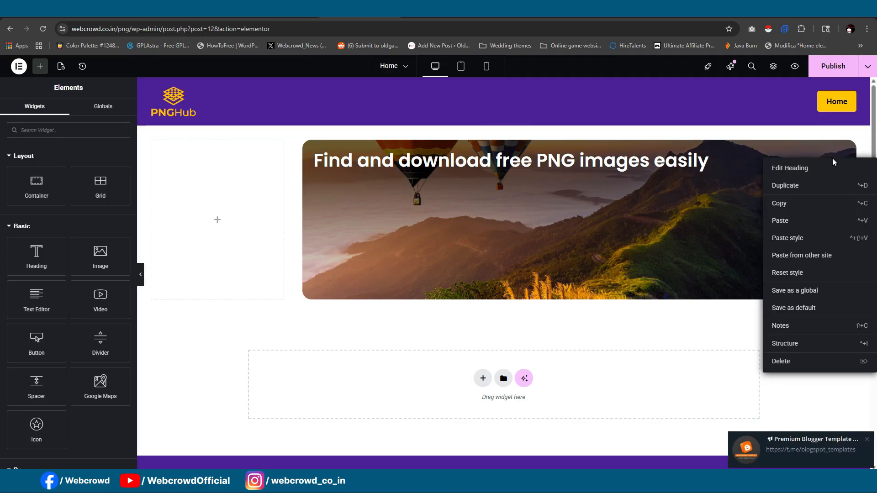
click(811, 192)
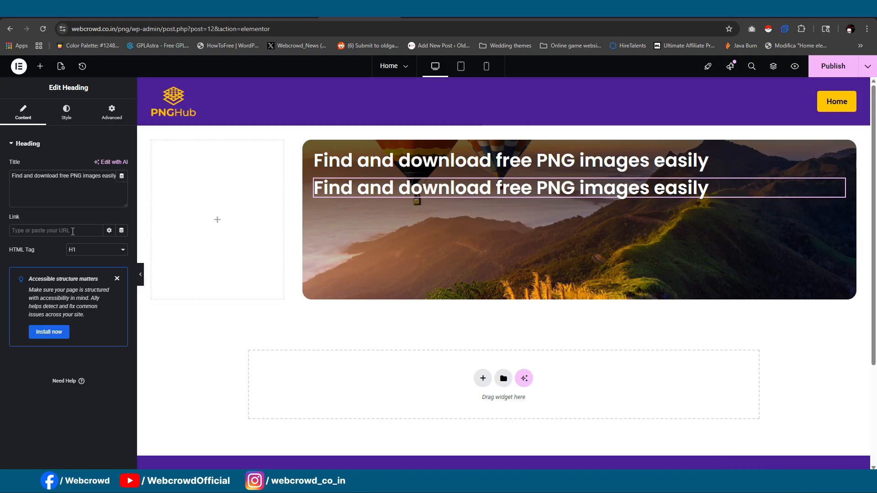
- Replace the duplicated heading's title with the copied description beginning "Explore thousands of high-resolution PNG images with transparent backgrounds"
click(62, 194)
key(ctrl+a)
key(ctrl+v)
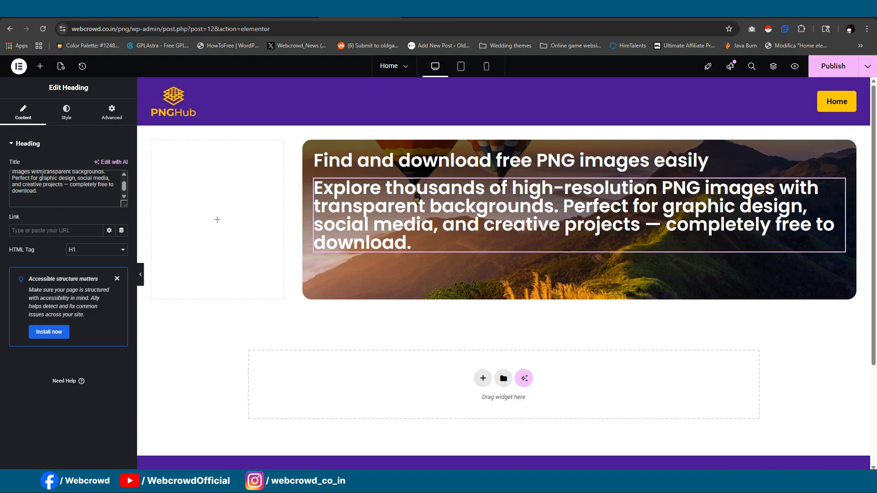
- Set the description heading's typography to size 2 rem, weight 300 (Light) and line height 25 px
click(67, 112)
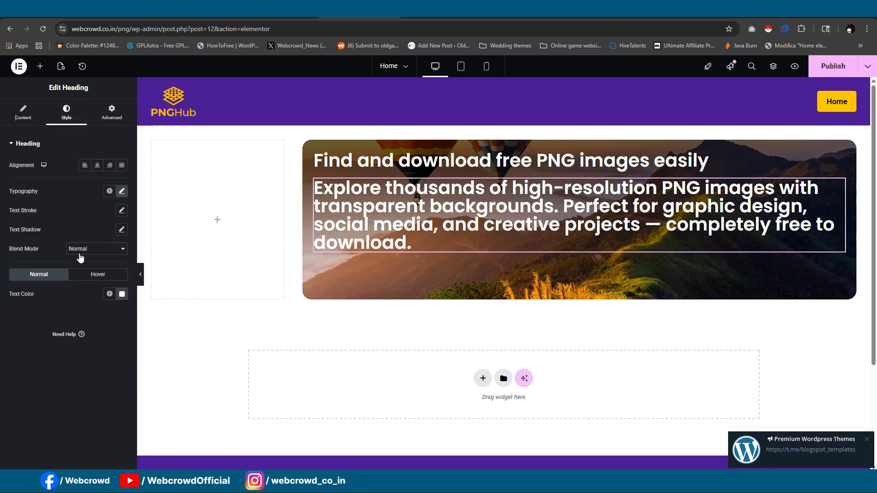
click(122, 191)
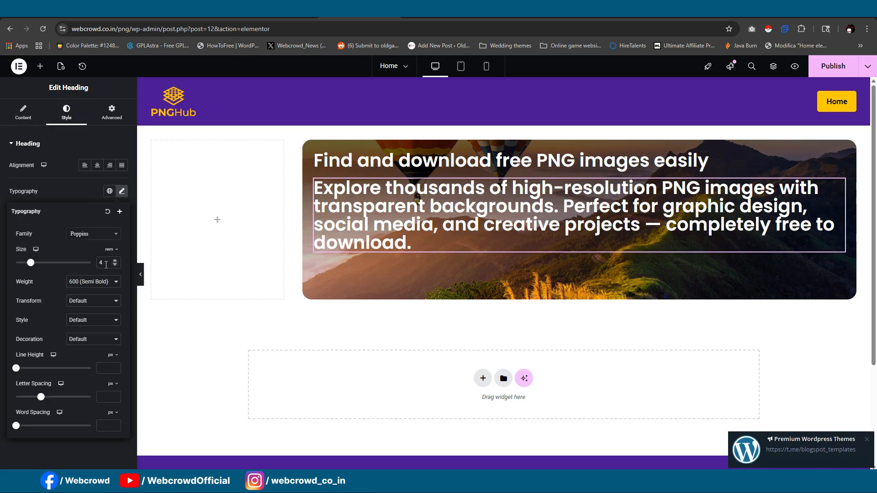
text(2)
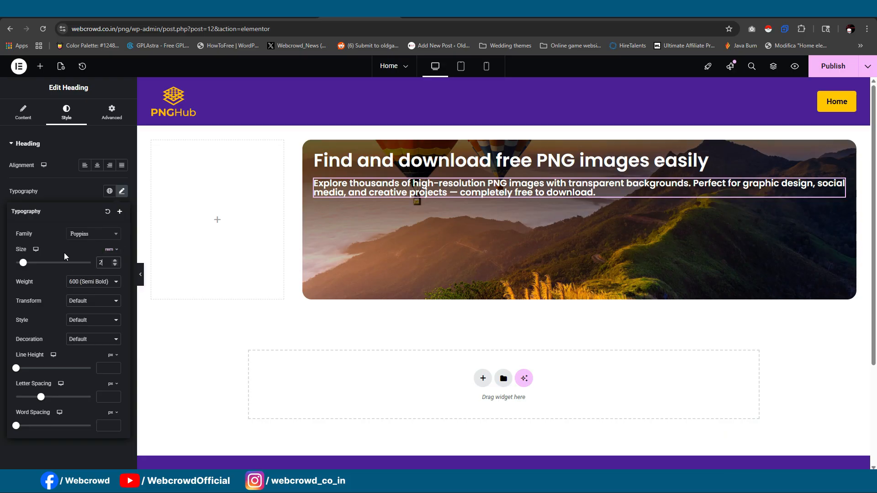
click(80, 279)
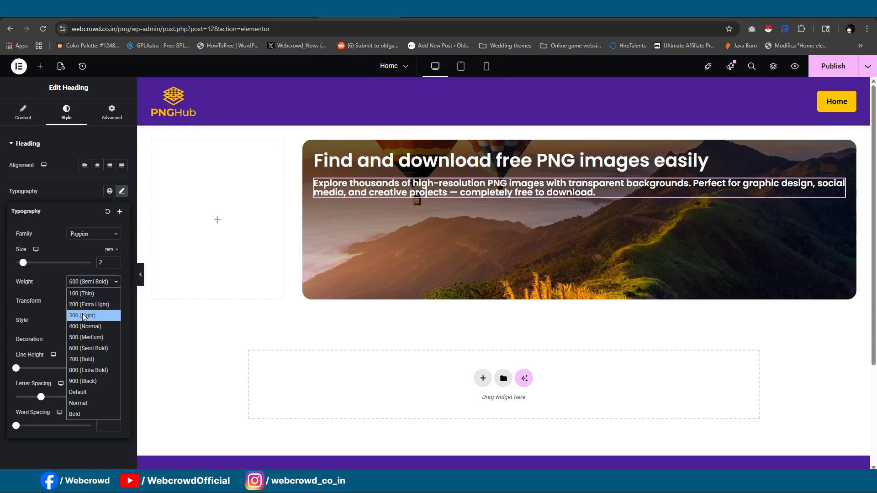
click(83, 313)
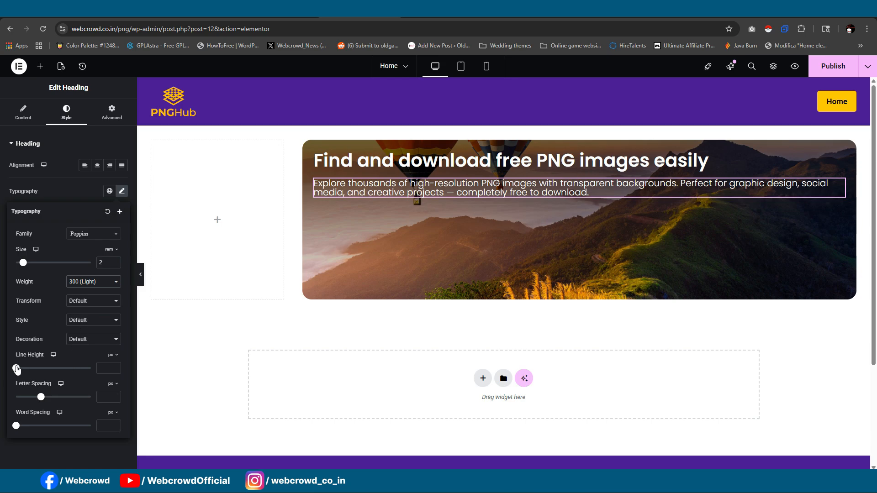
drag(16, 368, 35, 370)
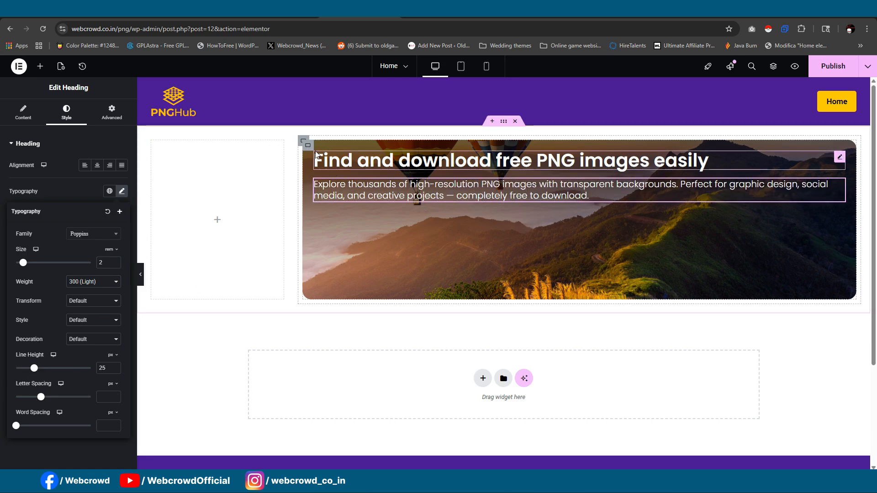
- Center the banner container's content vertically, preview it at full width and compare it with the reference site's banner
click(308, 146)
click(22, 111)
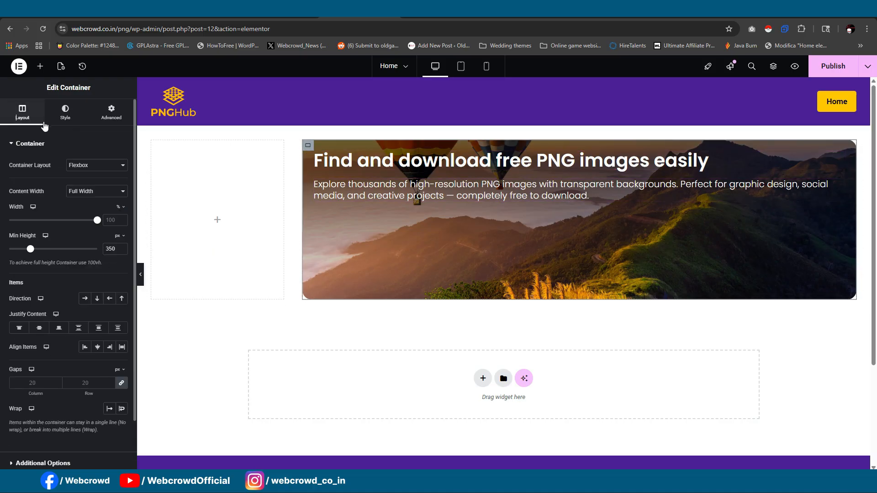
click(40, 327)
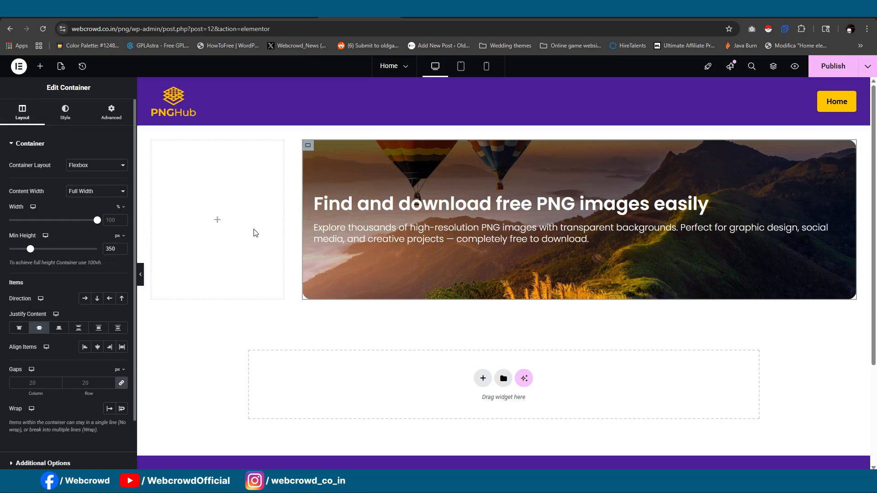
click(140, 274)
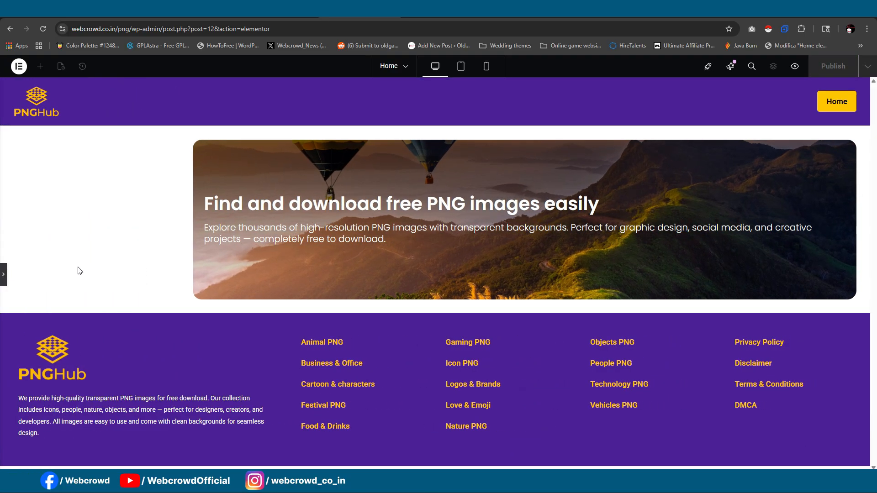
click(3, 274)
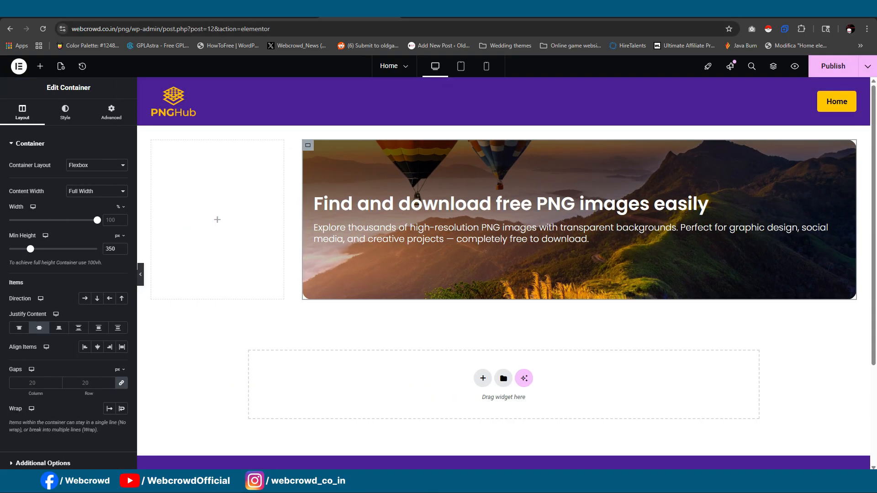
click(677, 11)
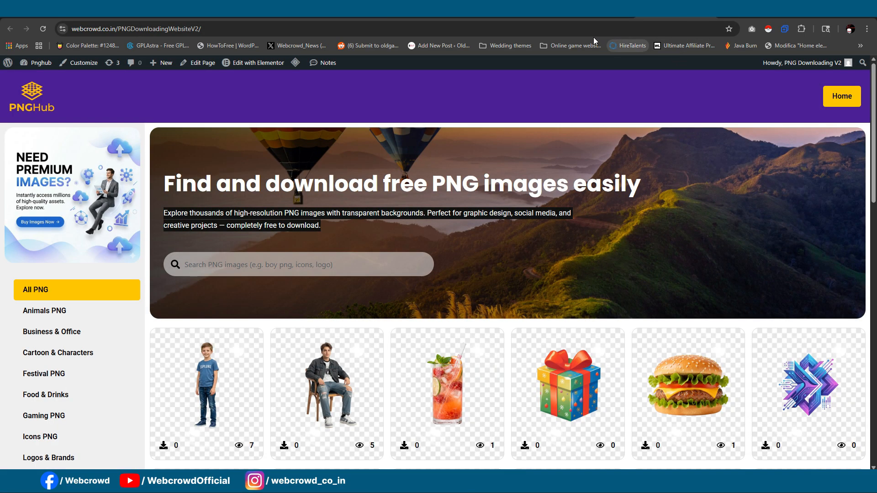
click(440, 11)
click(360, 11)
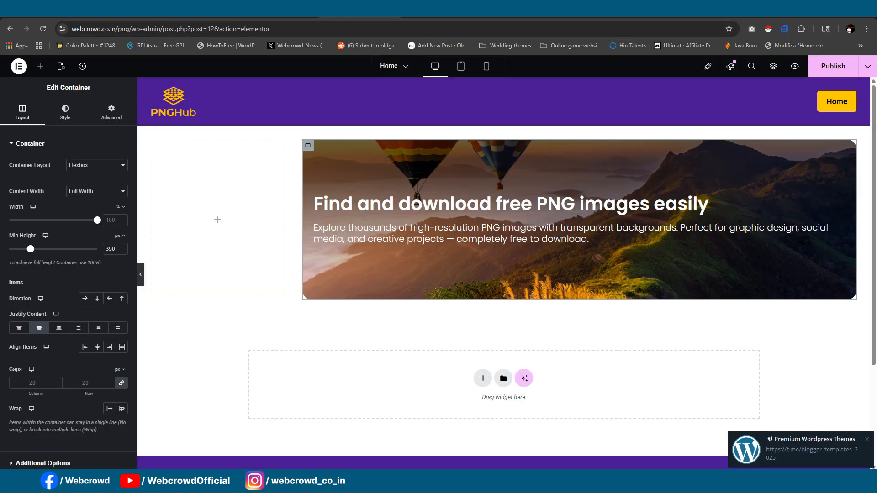
- Reduce the banner description's font size to 1.7 rem
click(337, 232)
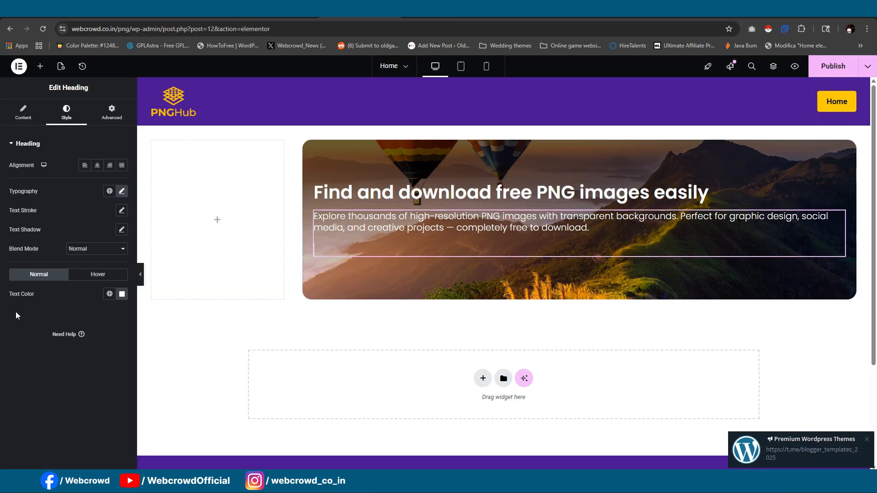
click(122, 190)
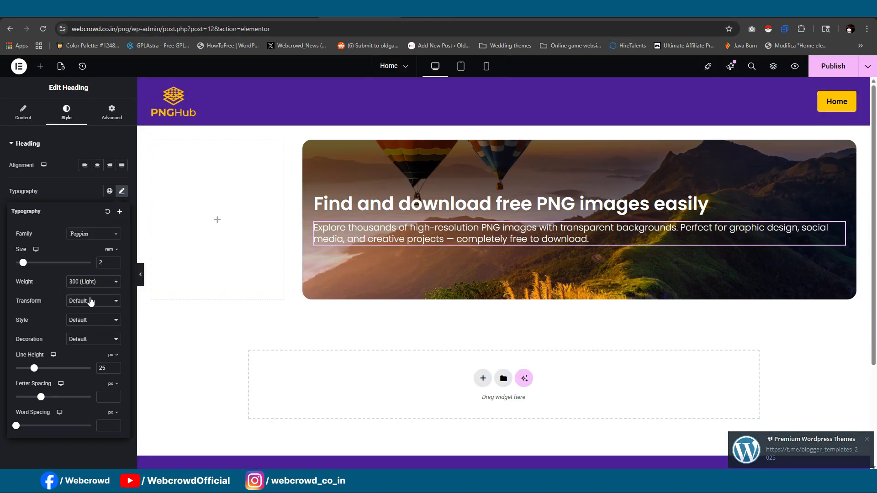
text(1)
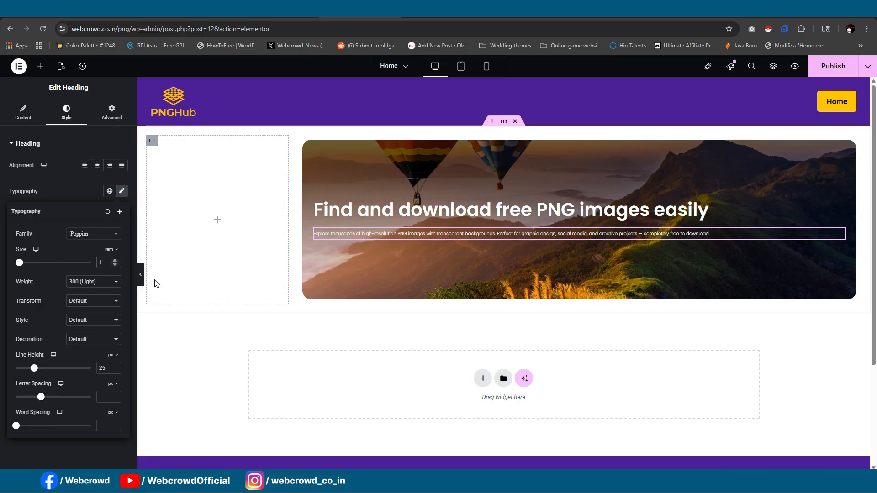
text(.7)
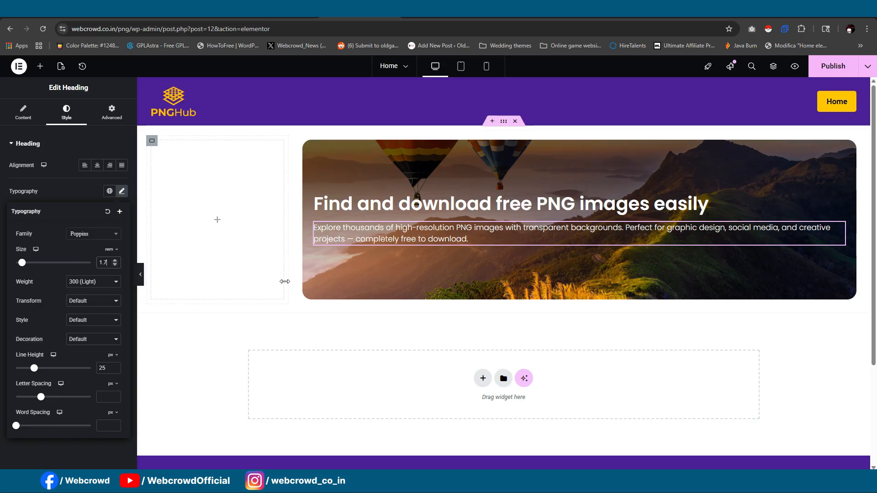
- Set the main banner heading's font size to 5 rem
click(346, 207)
click(121, 192)
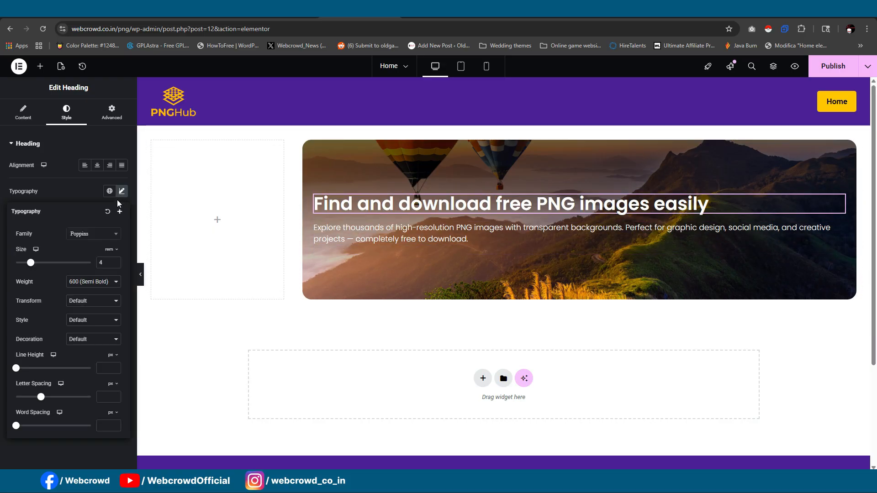
text(5)
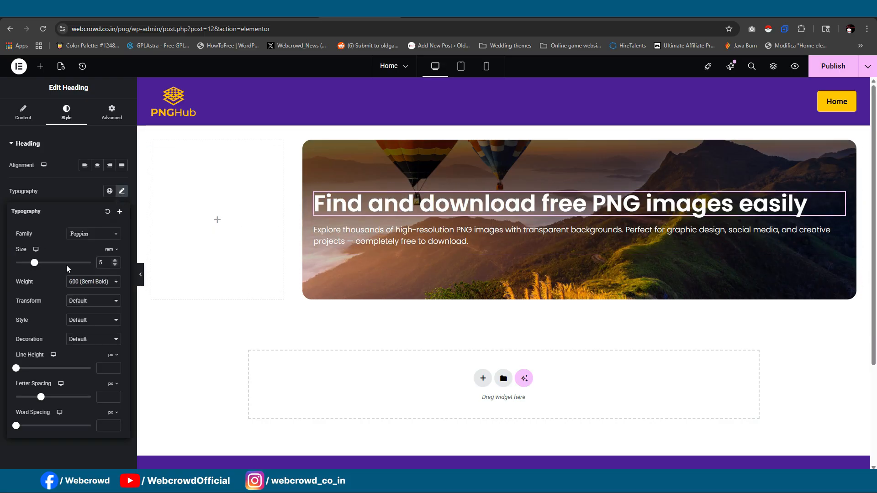
- Give the banner description a custom width of about 791 px and preview the banner at full width
click(405, 241)
click(110, 118)
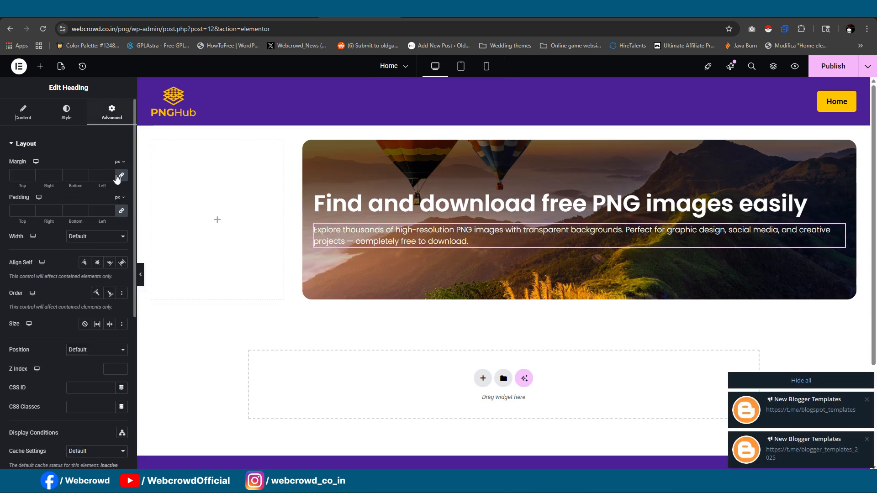
click(106, 237)
click(100, 281)
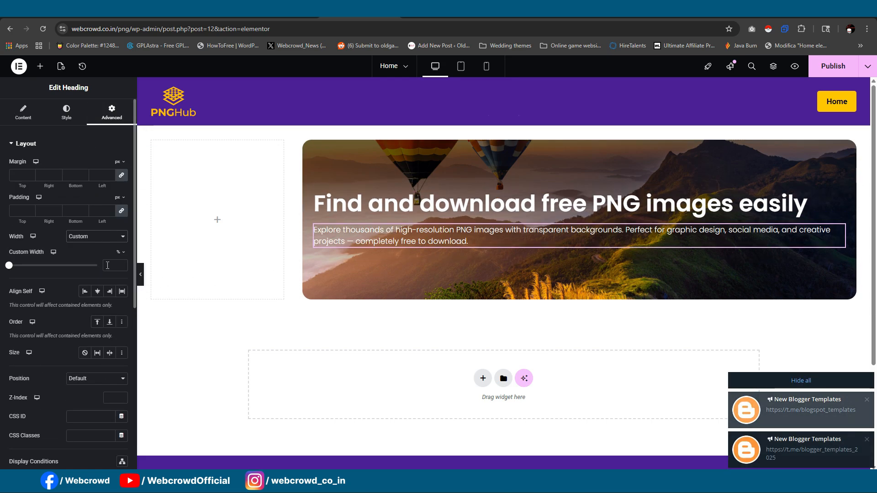
click(119, 266)
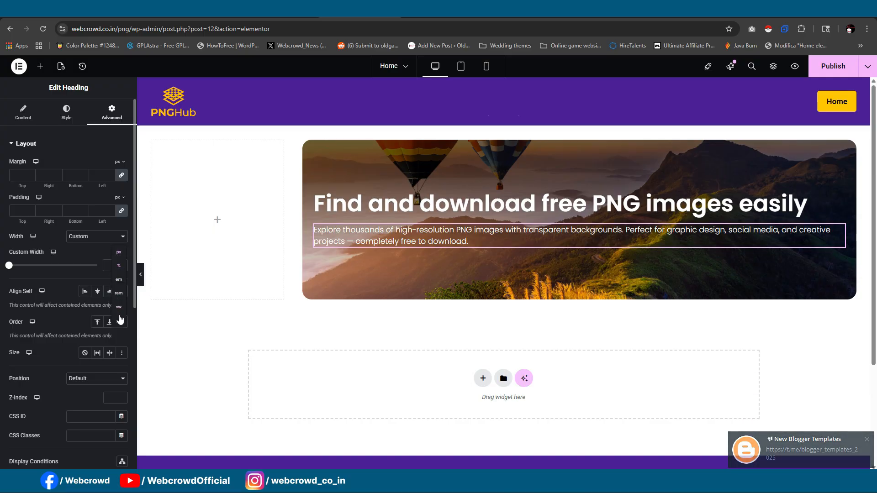
click(119, 252)
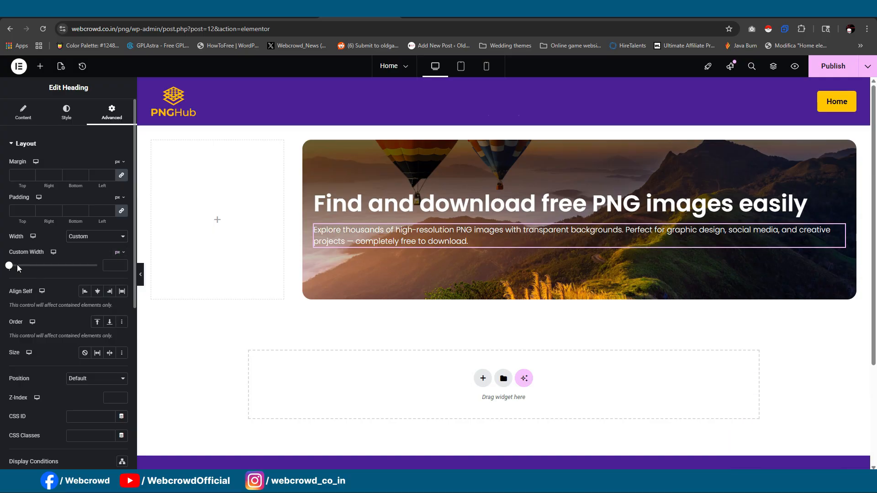
drag(9, 270, 78, 273)
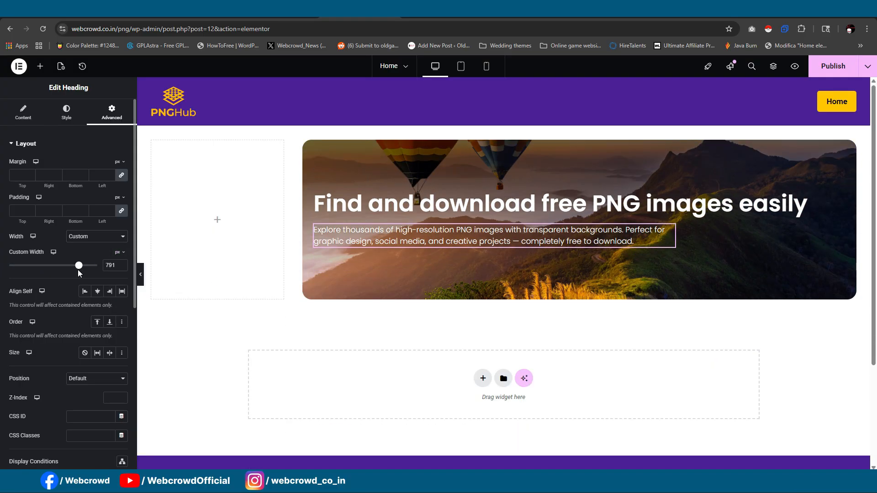
click(140, 274)
click(5, 274)
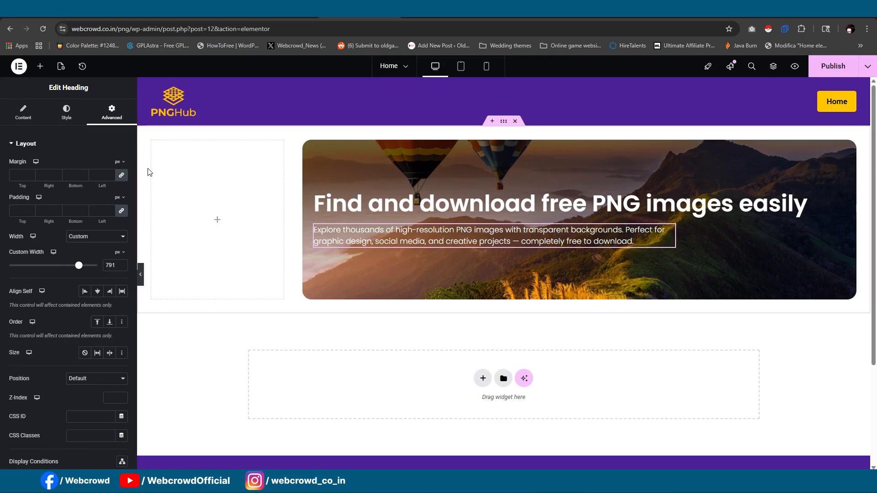
- Add a Search widget below the banner description and preview the banner at full width
click(40, 67)
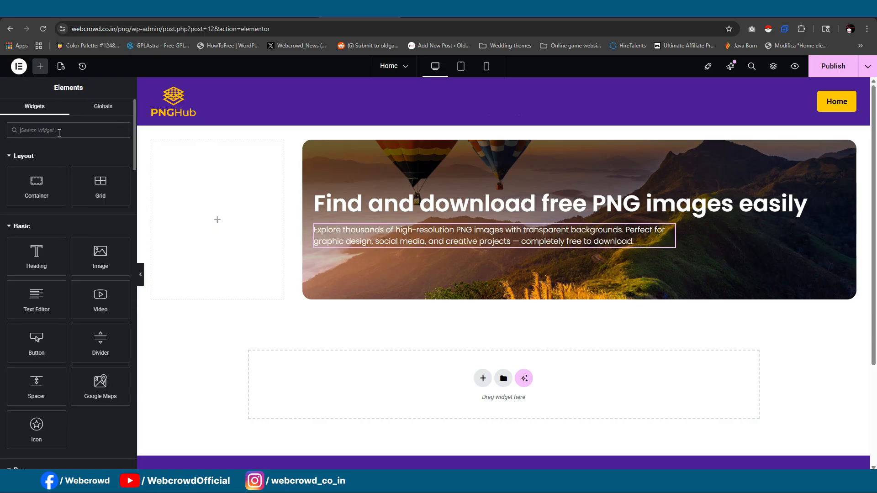
text(sea)
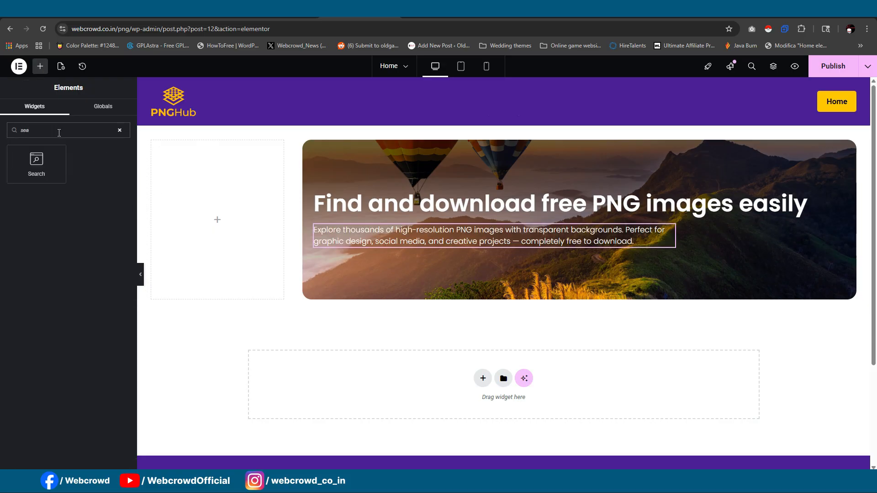
drag(36, 164, 392, 234)
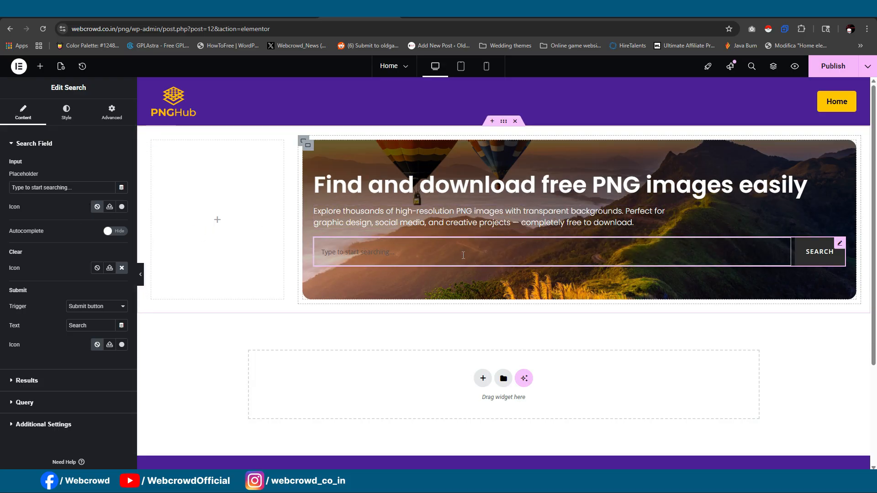
click(140, 274)
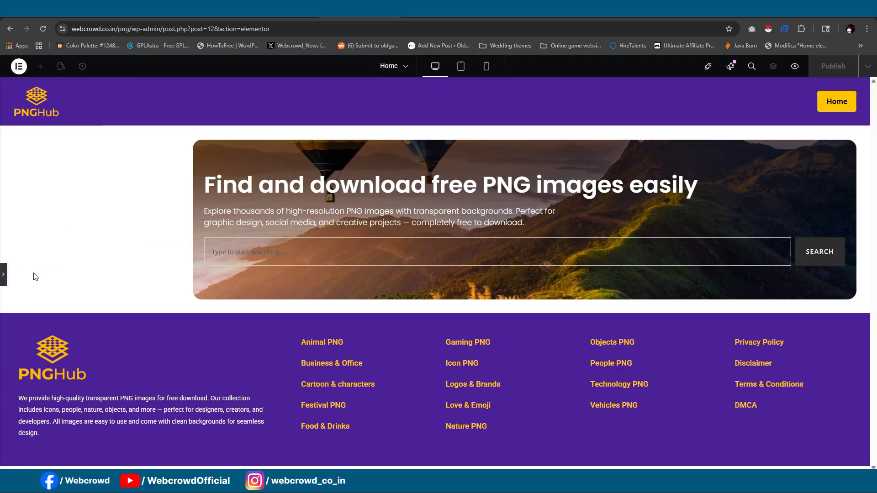
click(3, 274)
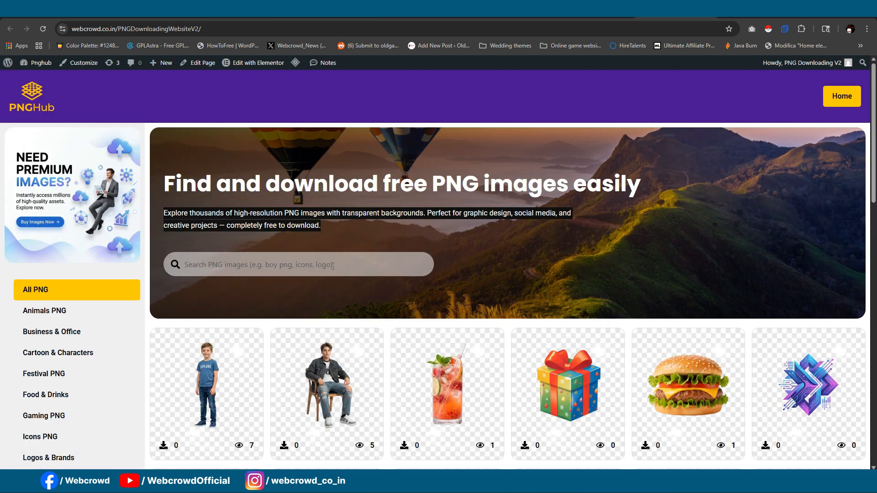
- Set the banner search field's placeholder to "Animal png, car png, etc..." and its submit trigger to Enter key
click(333, 266)
click(355, 291)
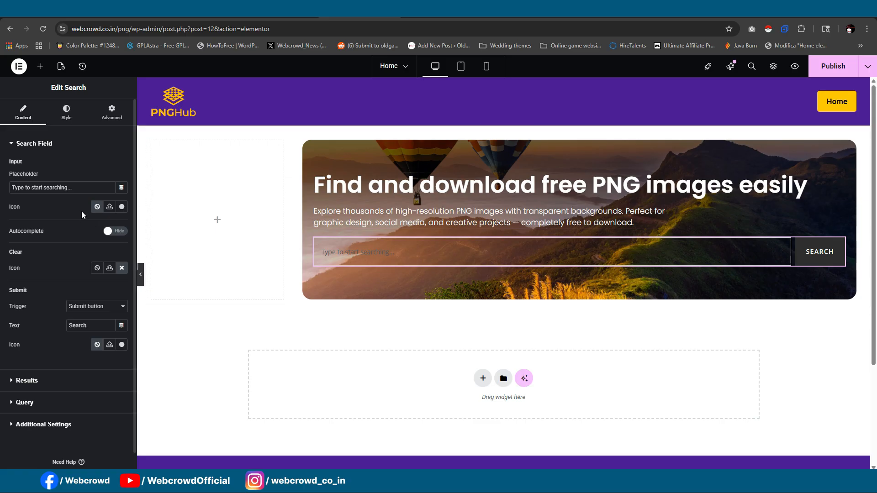
click(78, 188)
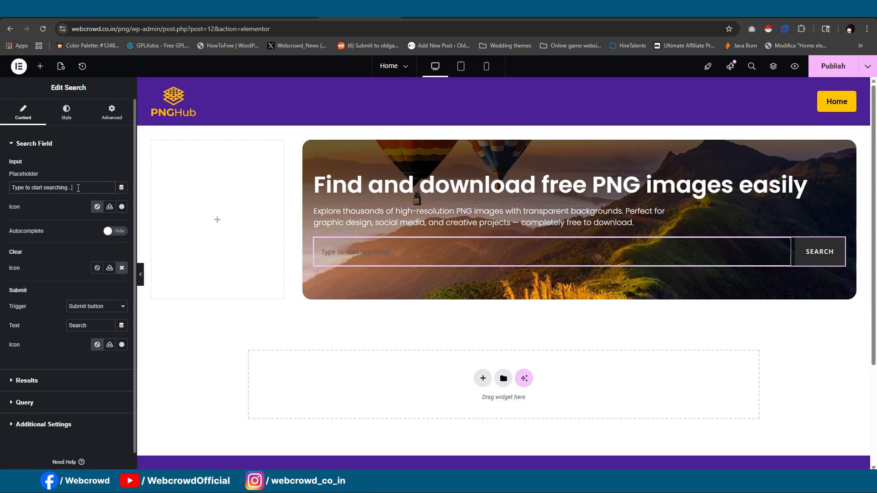
drag(71, 187, 2, 191)
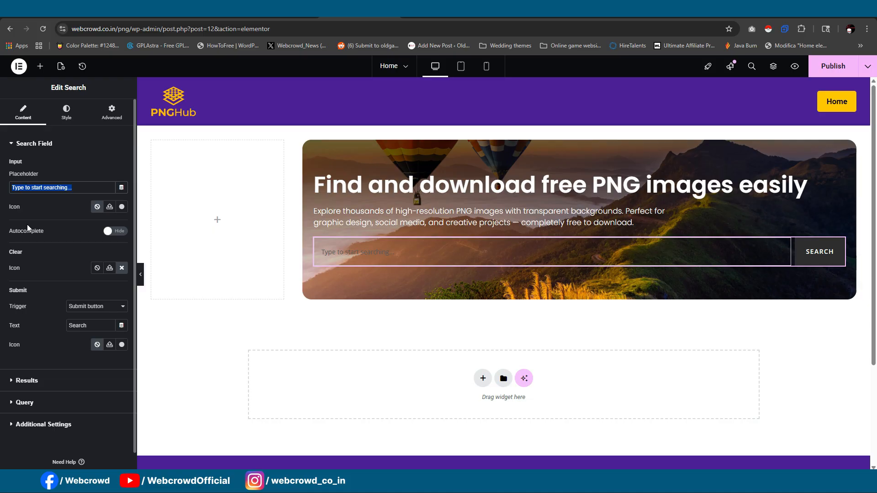
text(Animal )
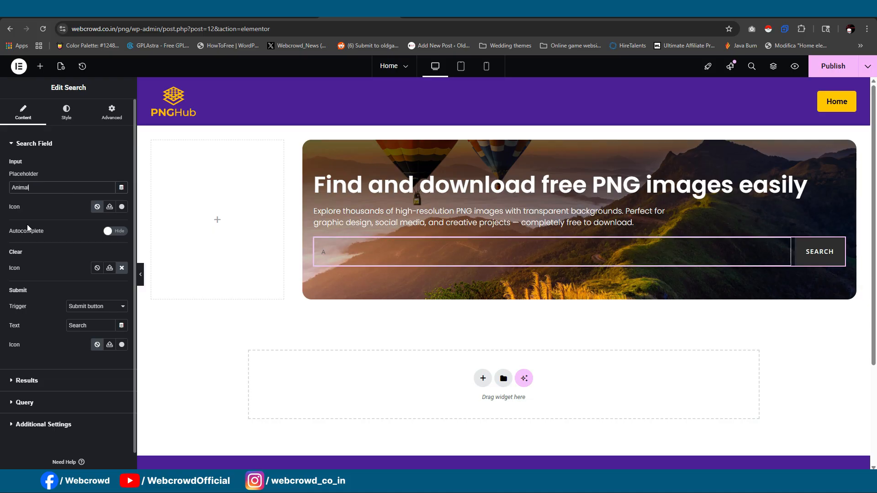
text(png, car png, etc...)
click(99, 308)
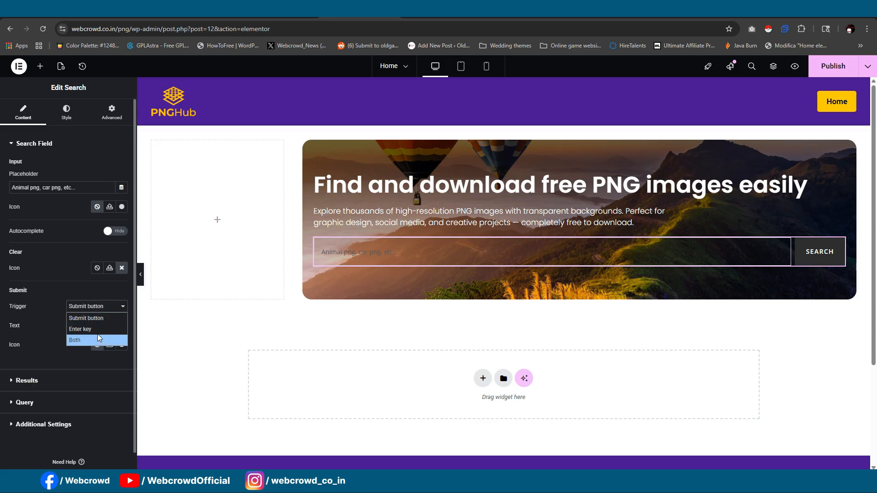
click(96, 330)
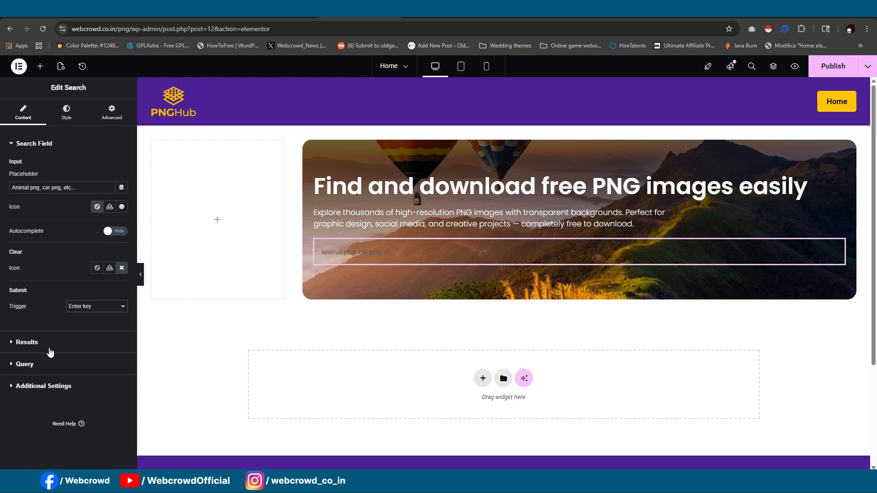
- Give the search field a classic background in grey #6B6B6B
click(67, 112)
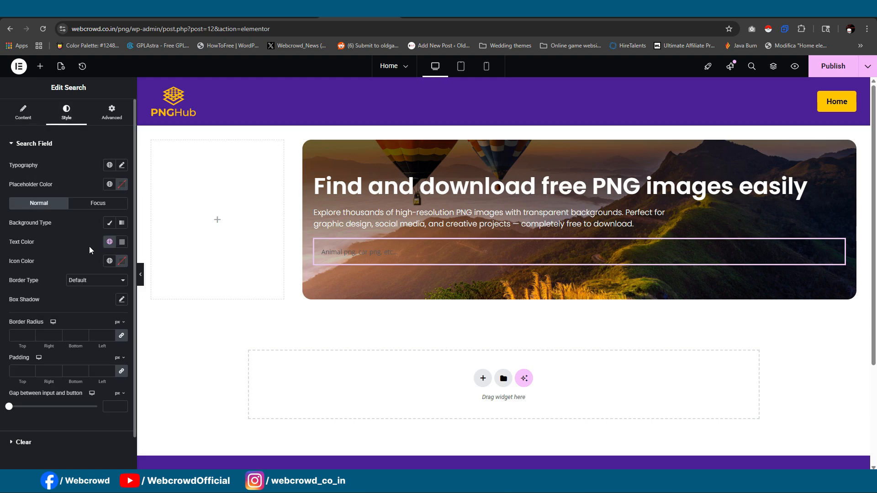
click(109, 223)
click(122, 242)
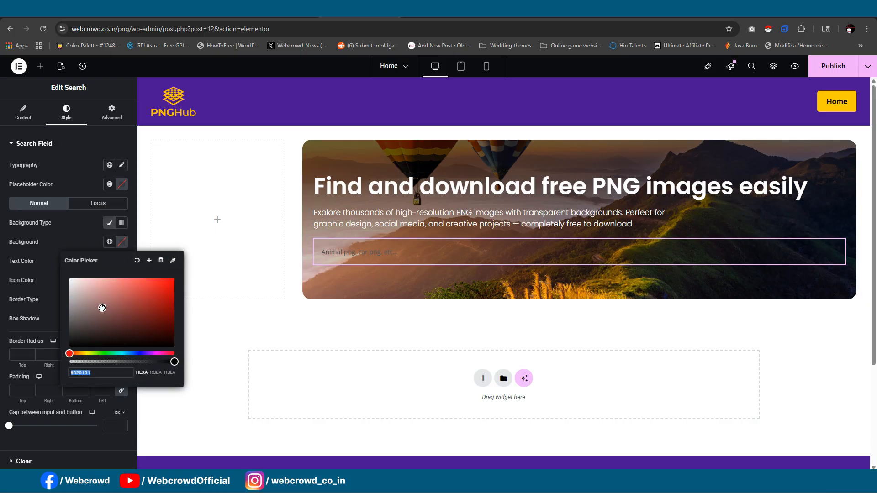
drag(102, 307, 58, 319)
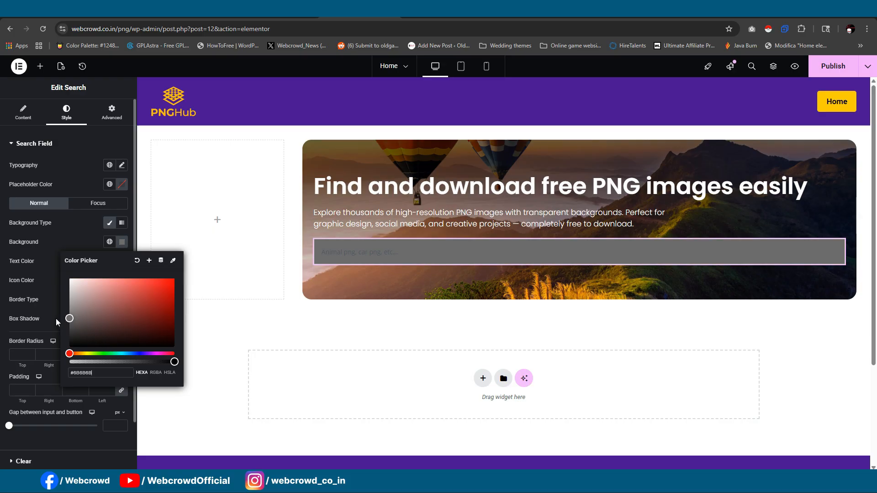
click(74, 231)
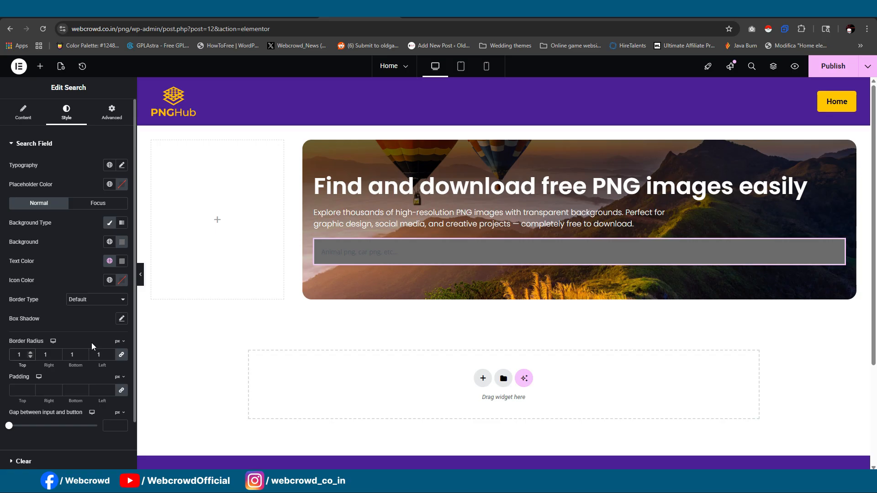
- Round the search field with a 100 px border radius on all corners and set its border type to None
text(100)
click(94, 300)
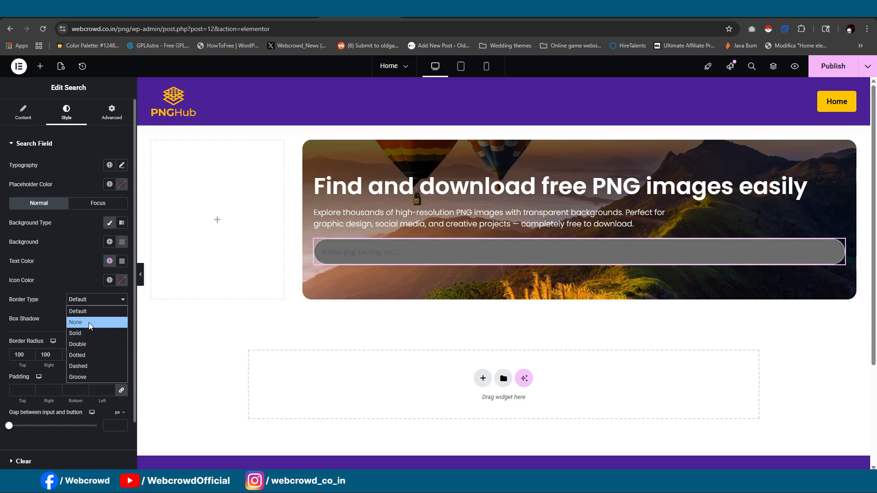
click(89, 321)
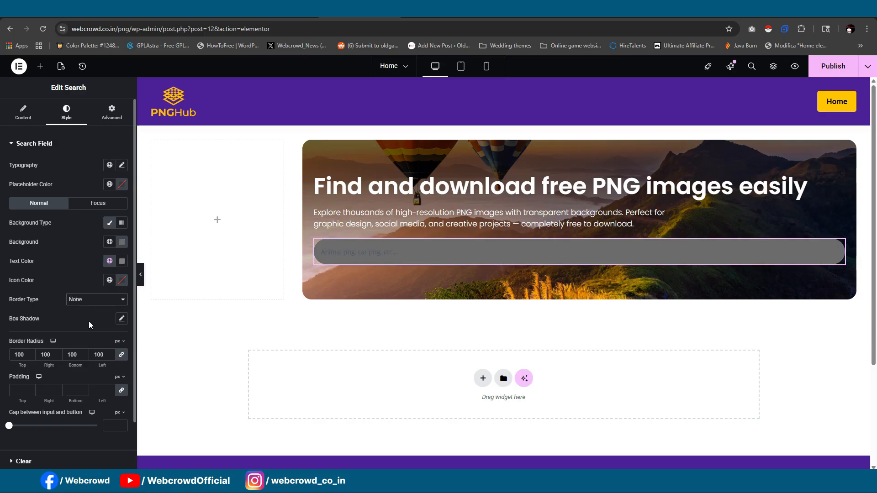
- Find the Search magnifier in the icon library and insert it as the search field's input icon
click(23, 112)
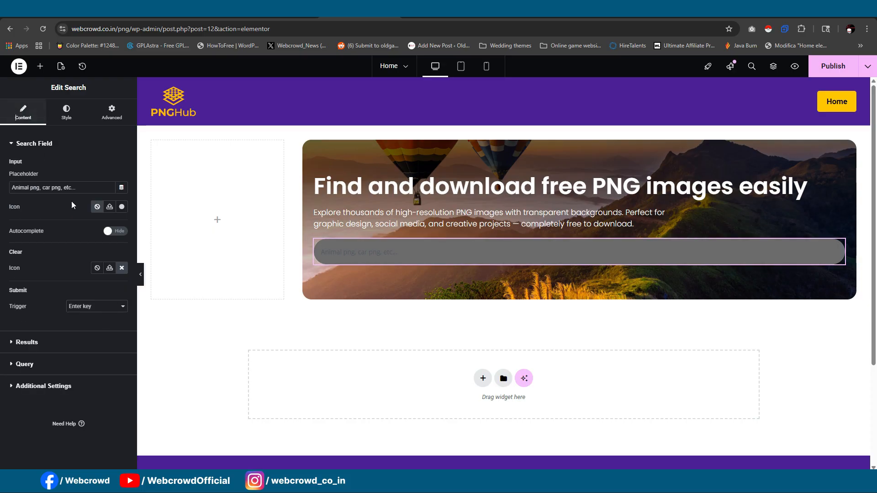
click(121, 208)
text(sear)
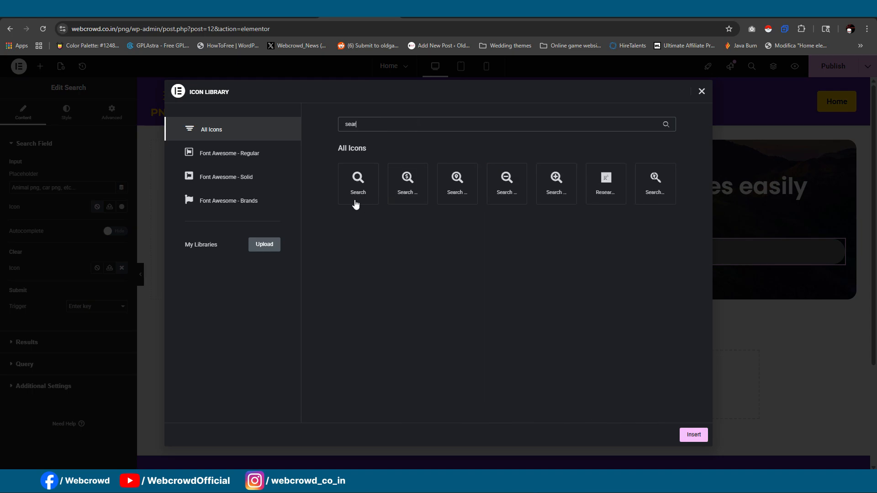
click(356, 203)
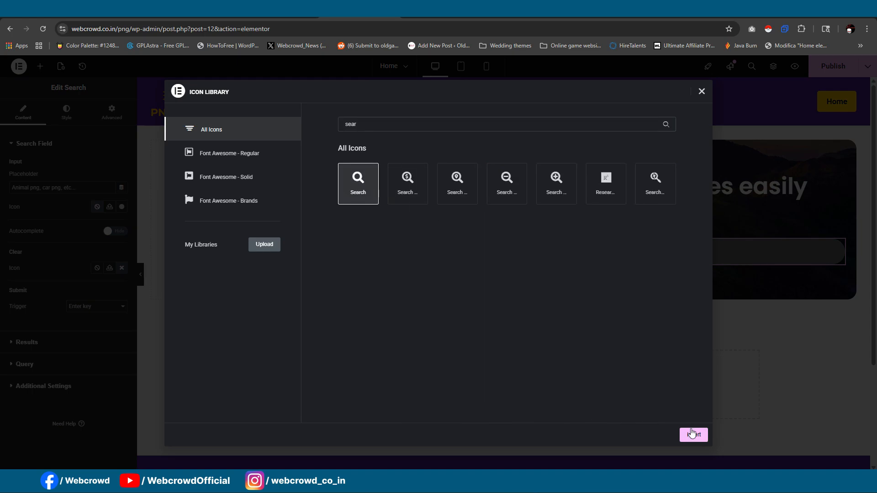
click(693, 434)
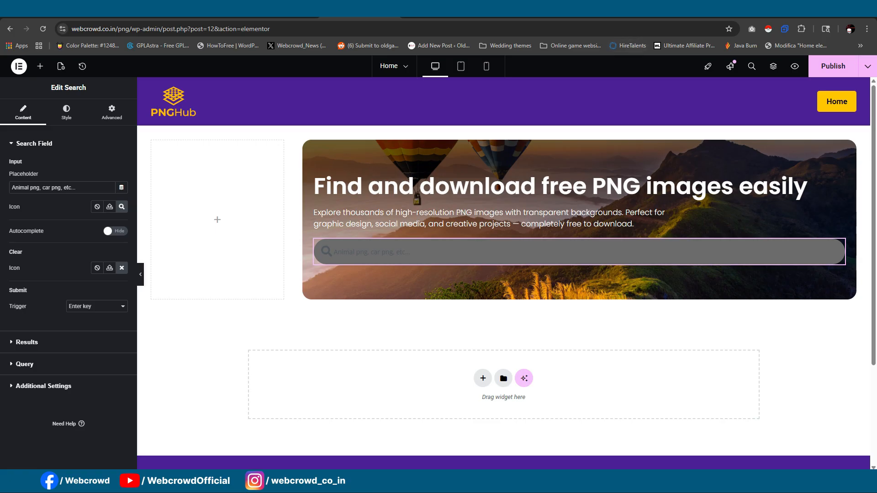
- Check the search bar on the reference site and change the search field's background colour to white #FFFFFF
click(662, 11)
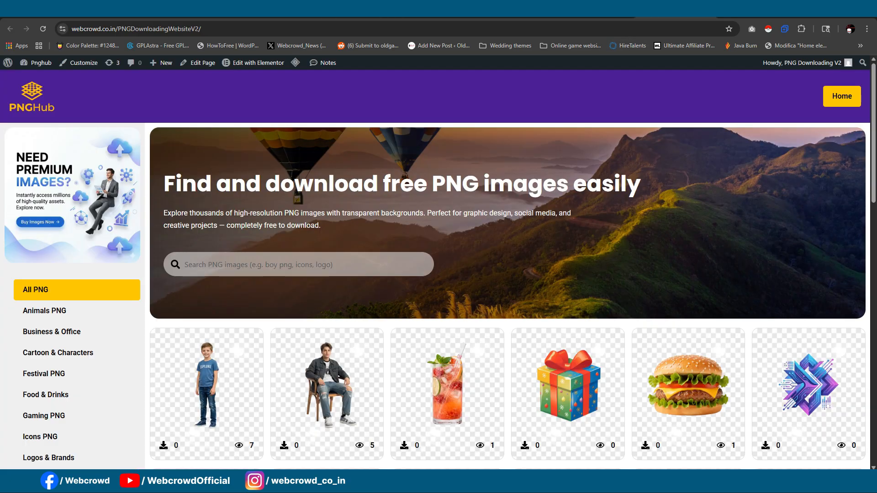
click(357, 11)
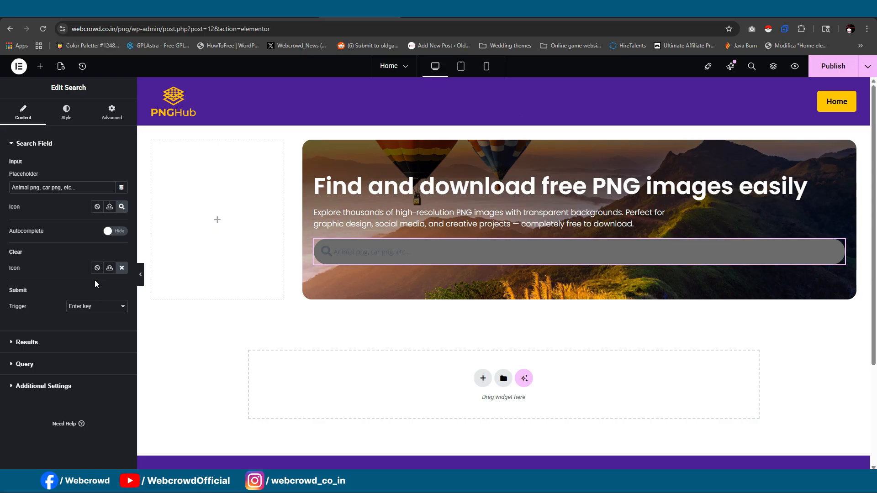
click(66, 112)
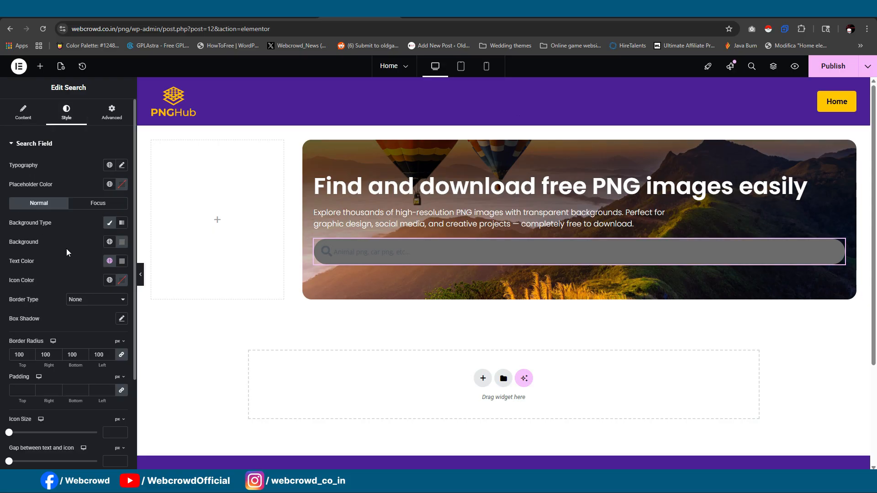
click(123, 245)
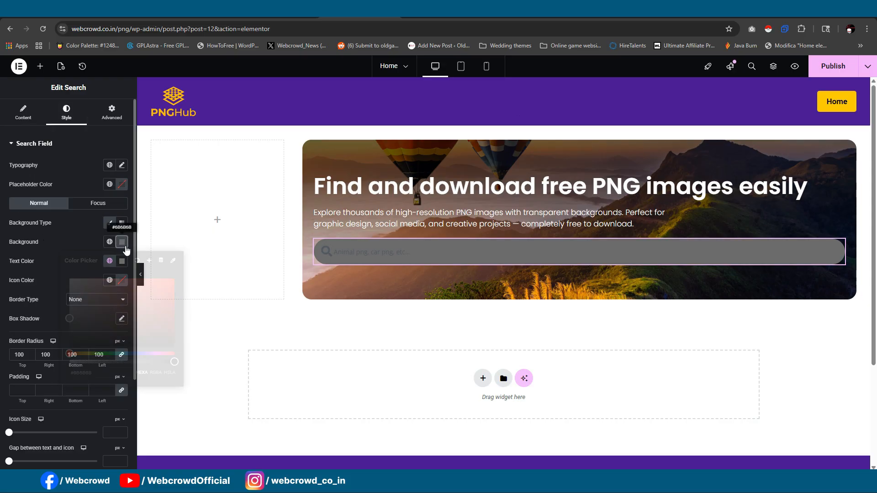
drag(68, 276, 32, 253)
drag(102, 296, 50, 243)
click(51, 243)
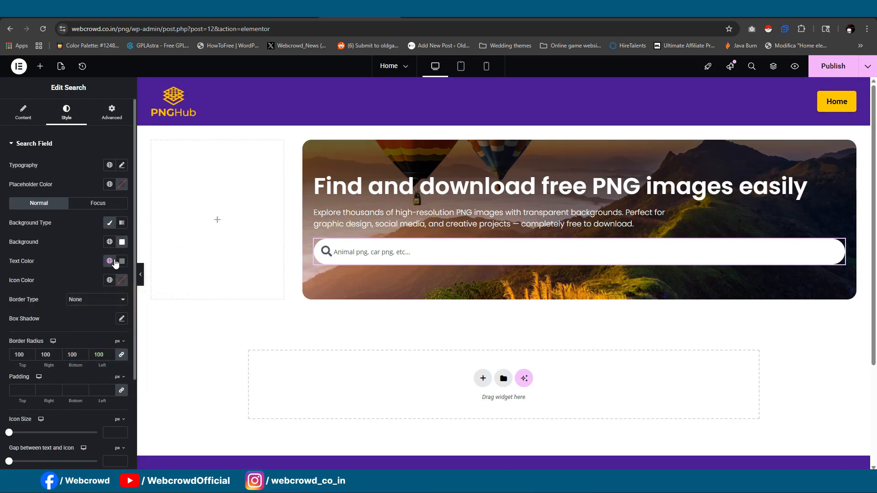
- Lower the opacity of the search field's white background to #FFFFFF5E
click(122, 242)
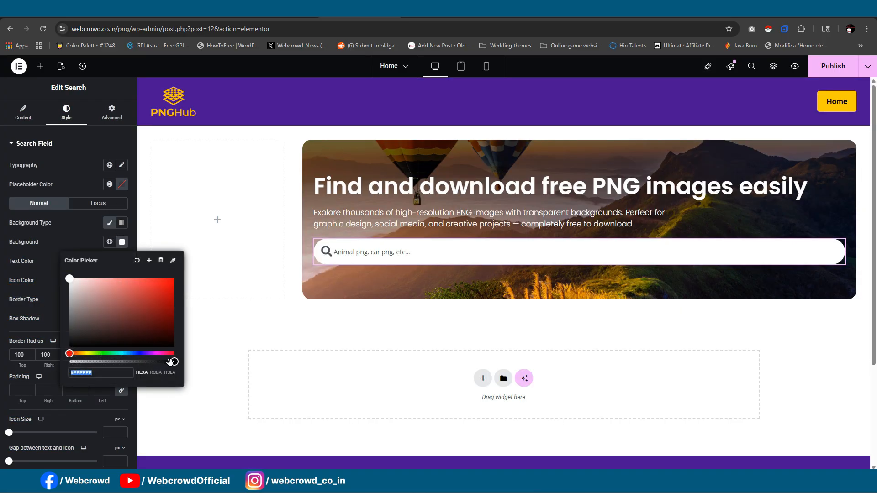
drag(170, 363, 106, 362)
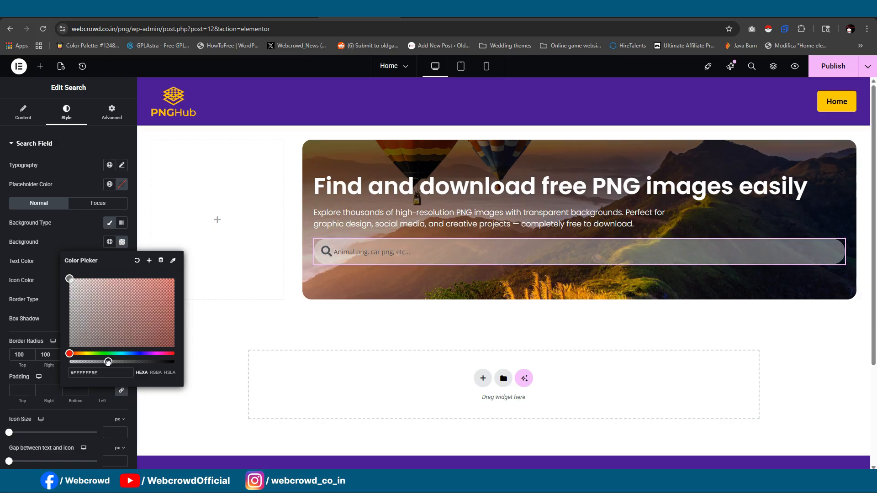
click(113, 375)
click(59, 254)
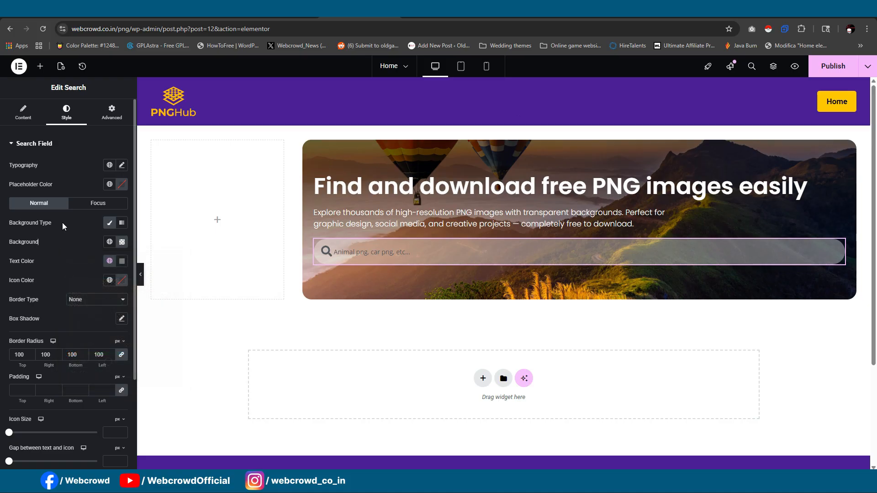
- Give the Search widget a custom width of about 603 px and preview the banner at full width
click(111, 112)
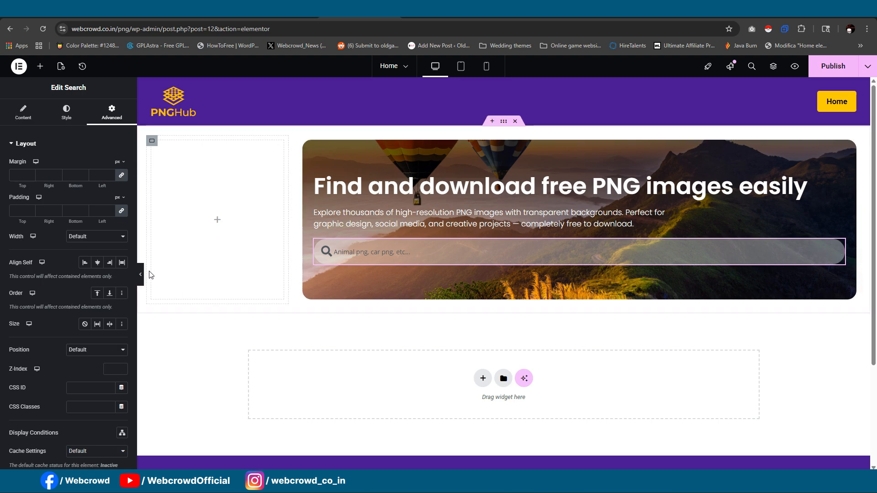
click(94, 238)
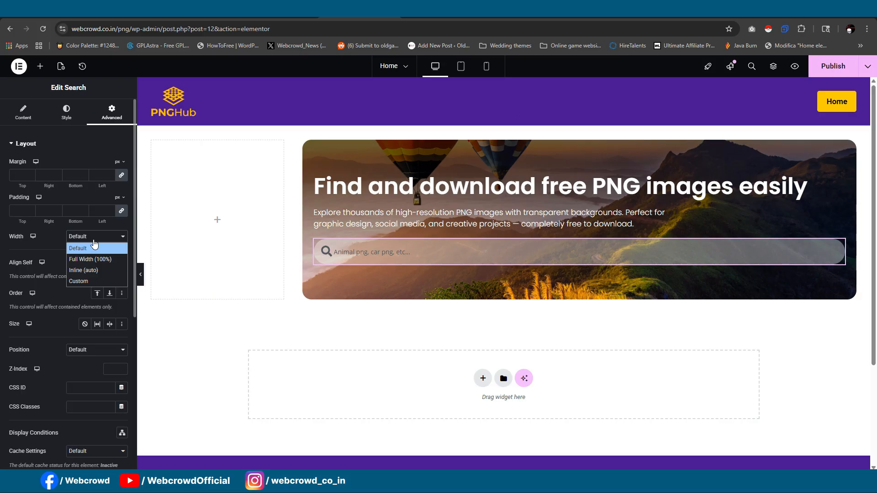
click(78, 281)
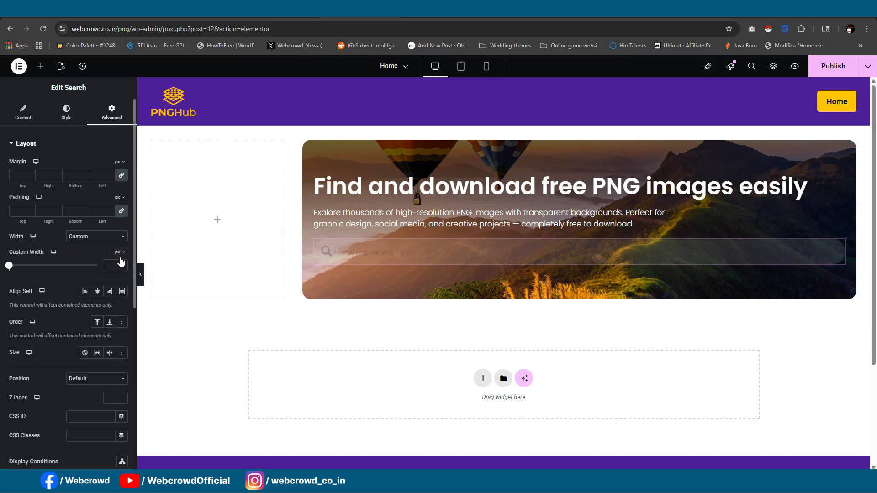
click(116, 266)
text(2)
text(00)
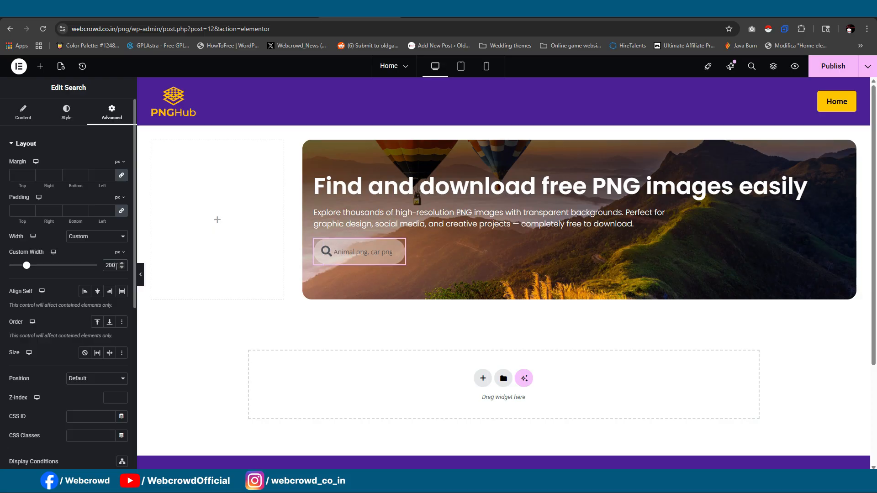
drag(30, 271, 65, 271)
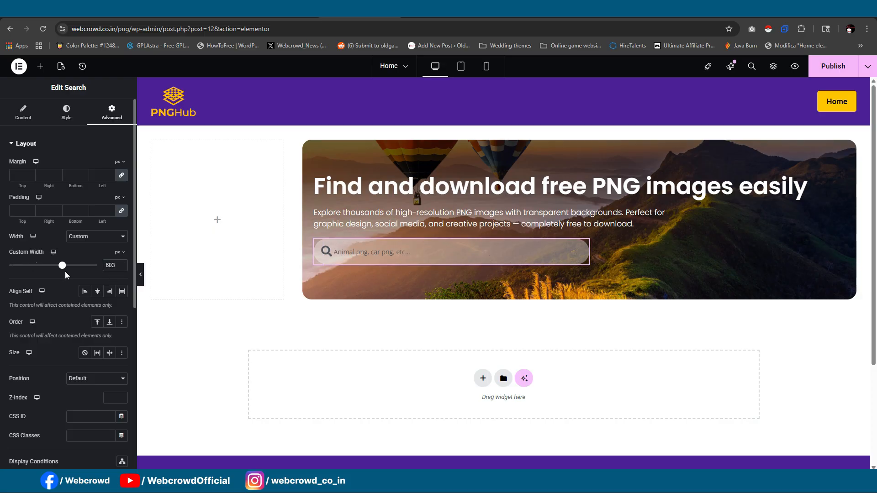
click(140, 274)
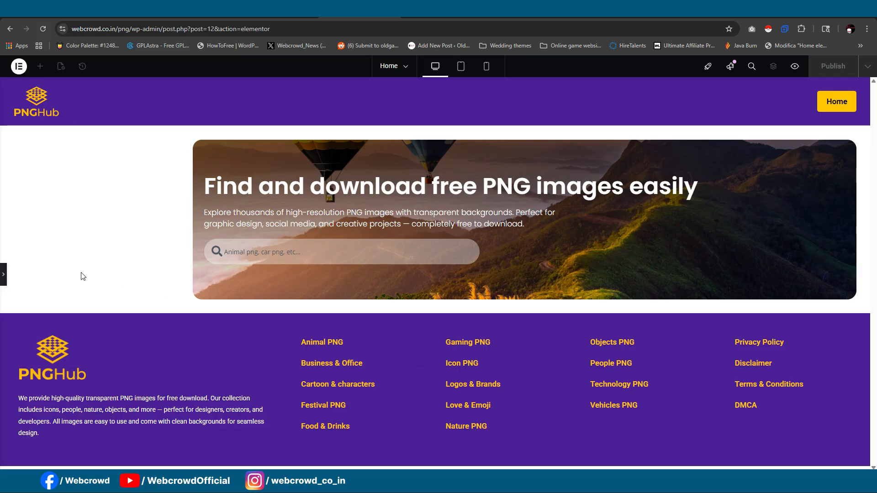
click(3, 274)
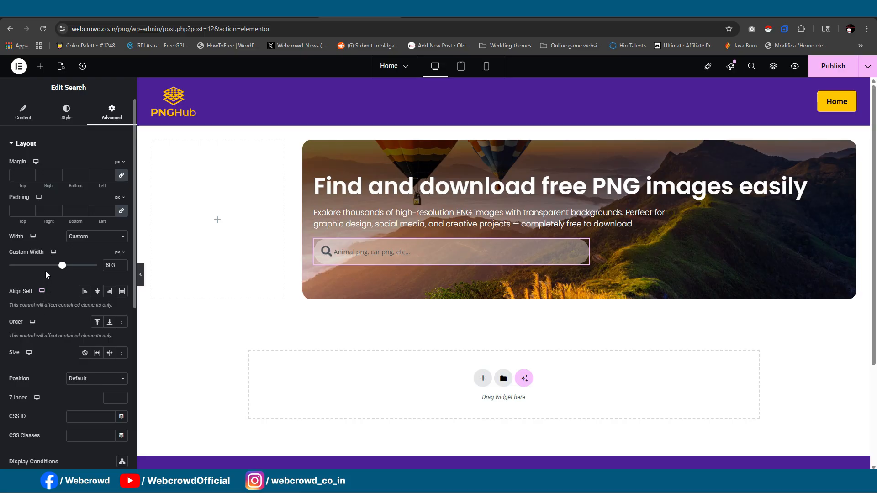
- Set the search field's text-to-icon gap to 13 px and input-to-button gap to 5 px, and compare with the reference site
scroll(48, 279, down, 3)
scroll(51, 283, up, 3)
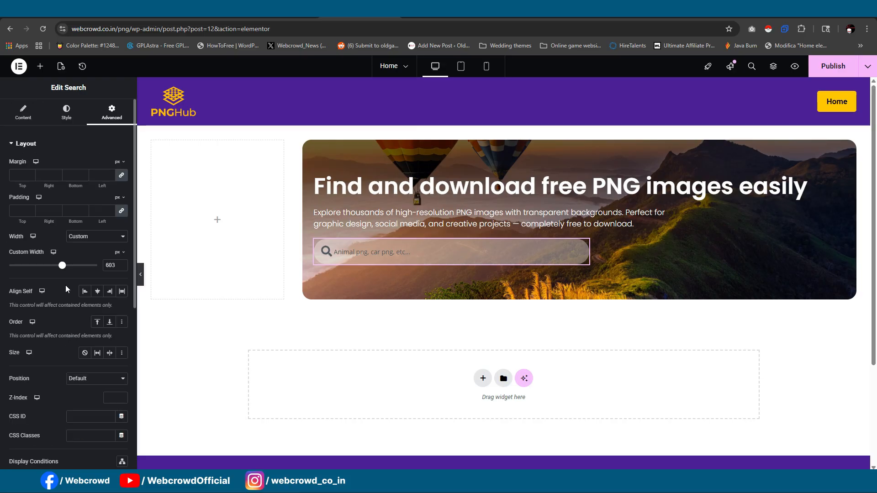
click(67, 113)
scroll(36, 385, down, 2)
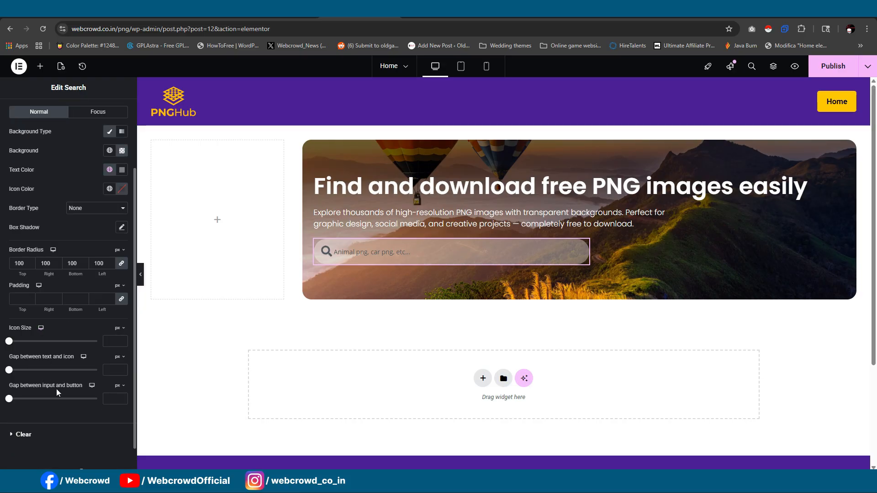
drag(8, 371, 20, 405)
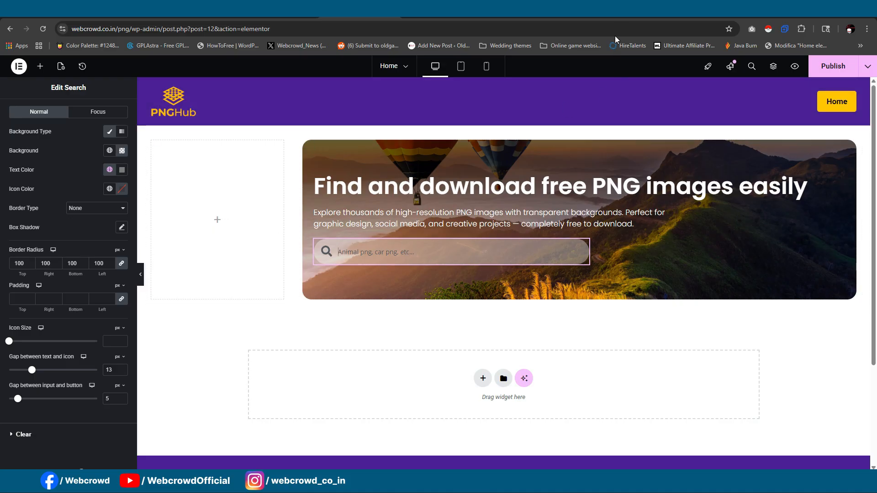
click(658, 11)
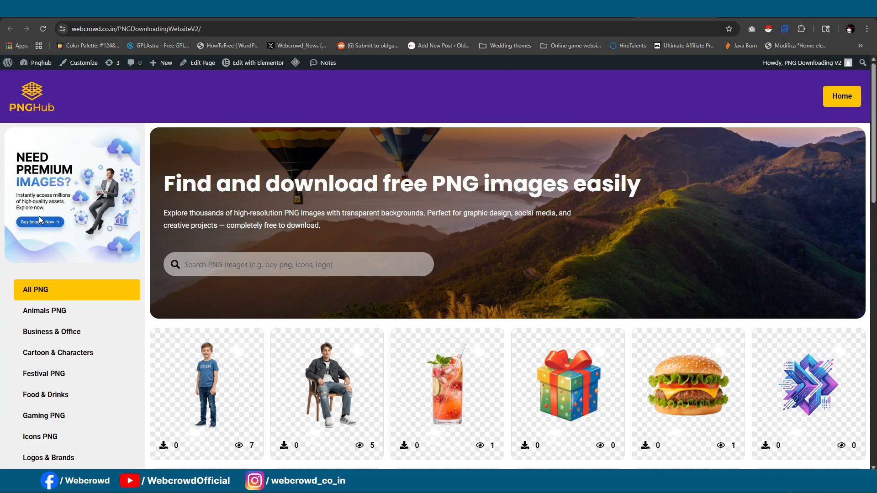
- Check the reference site's sidebar and add an Image widget with the uploaded "Need Premium Images?" banner to the home page's sidebar column
scroll(73, 228, down, 1)
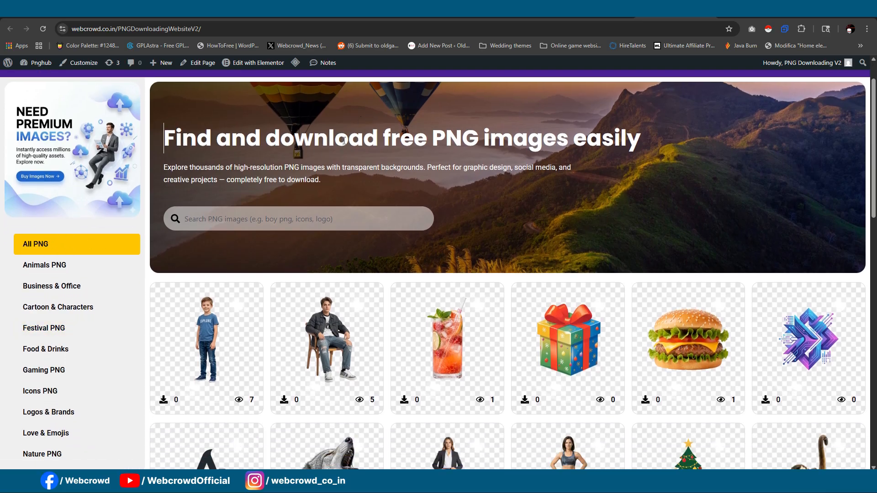
scroll(18, 347, down, 3)
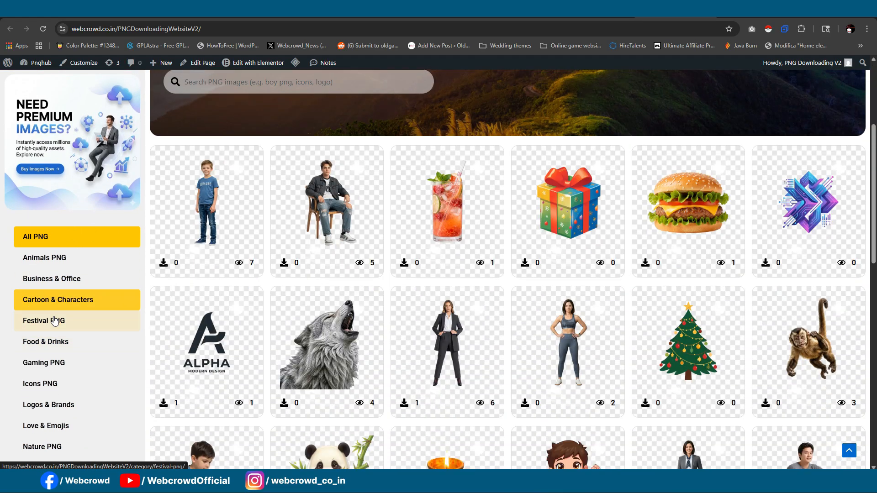
scroll(46, 334, up, 4)
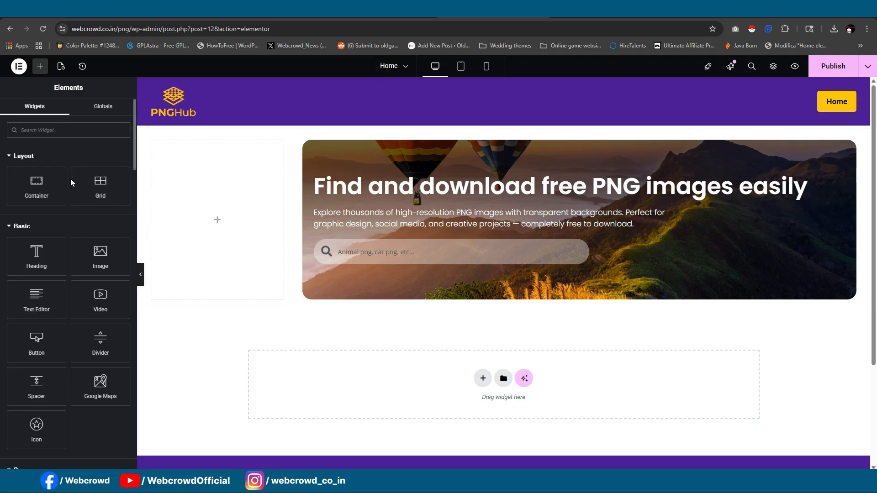
drag(100, 257, 213, 237)
click(70, 201)
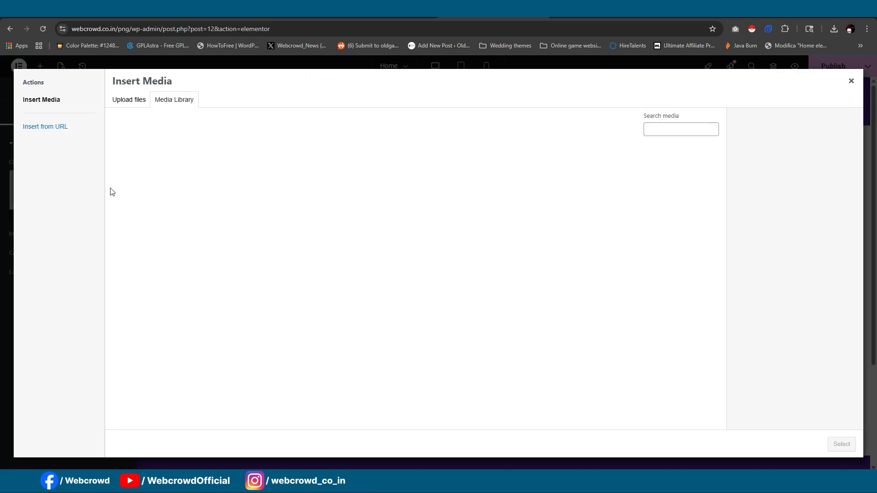
click(124, 105)
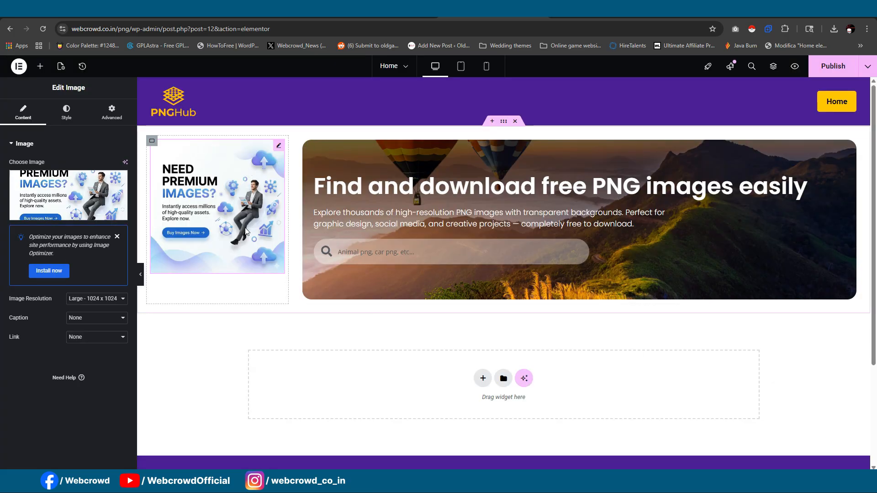
scroll(249, 236, down, 2)
scroll(319, 210, up, 2)
- Visit the live site and open the Elementor Footer #24 template for editing in Elementor
click(39, 67)
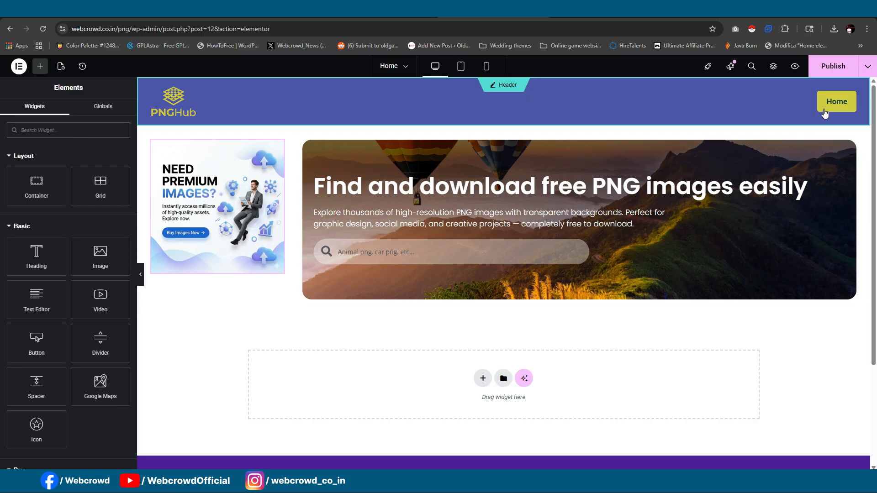
scroll(825, 113, down, 3)
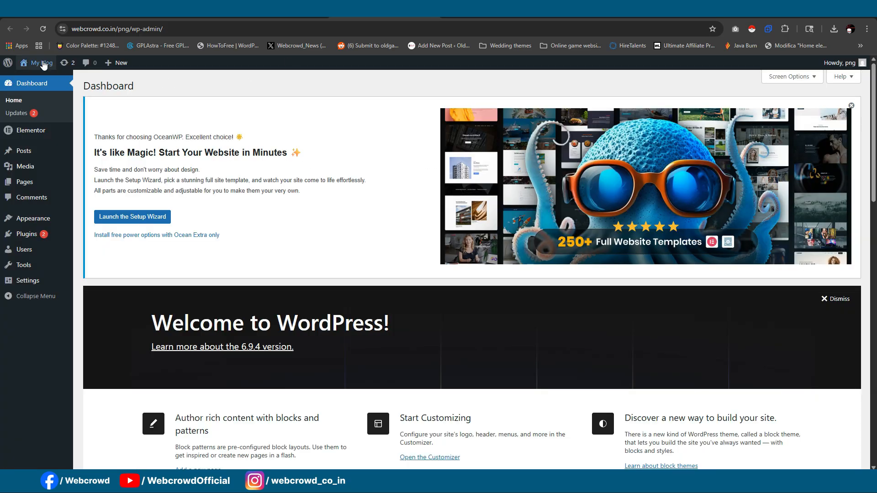
mouse_move(36, 63)
click(597, 10)
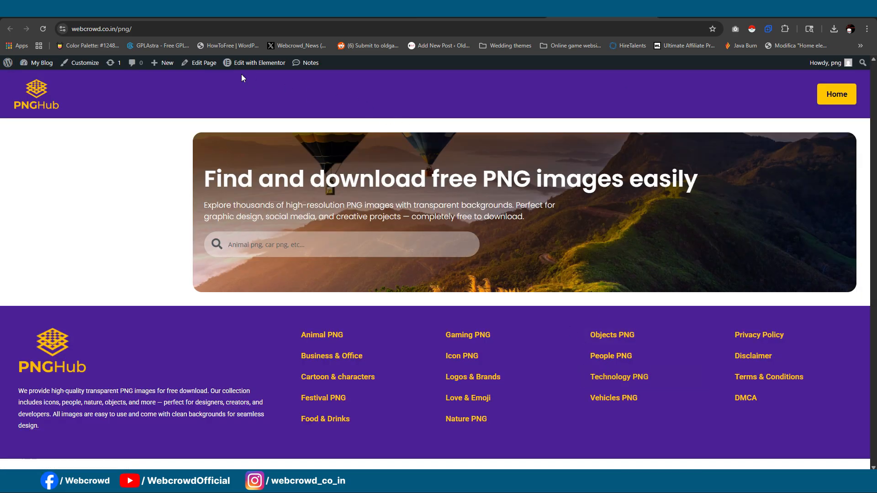
mouse_move(247, 65)
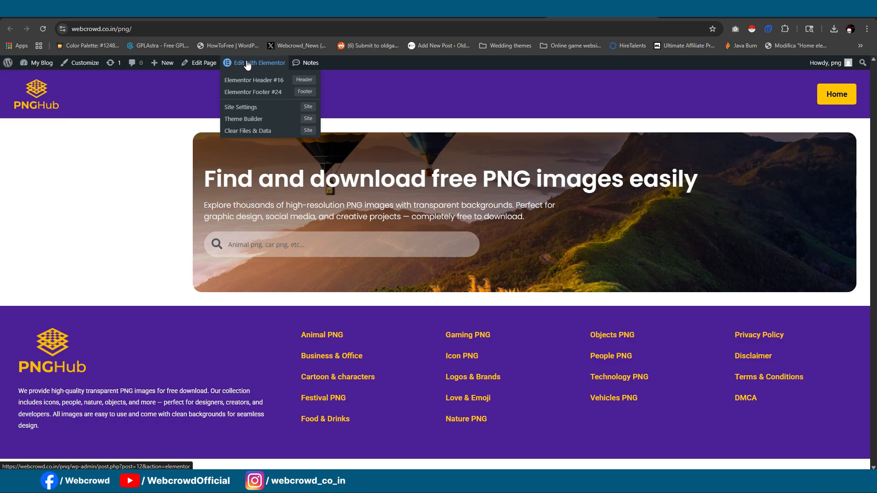
click(262, 93)
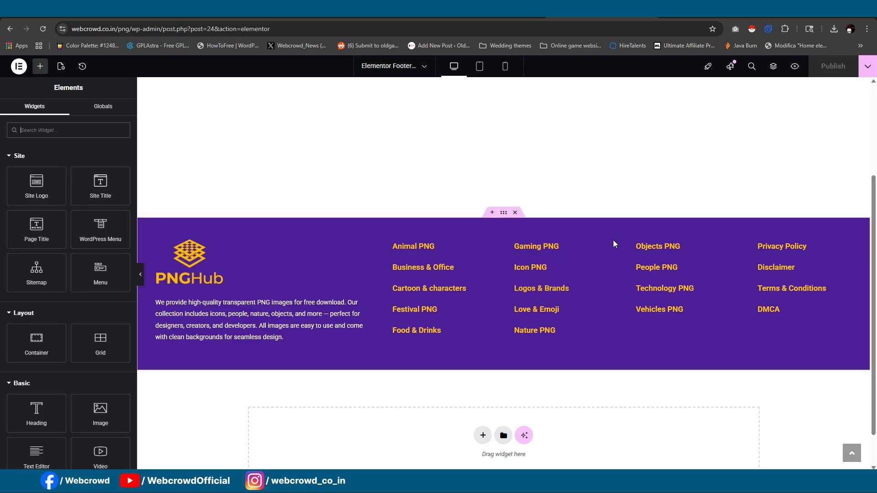
- Copy the footer's WordPress Menu widget that starts with Gaming PNG and return to the home page editor
click(601, 240)
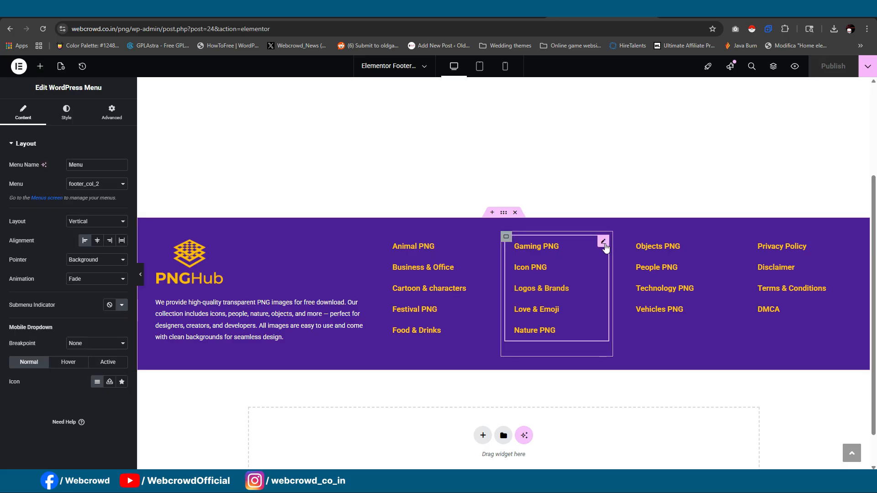
right_click(602, 246)
click(633, 291)
click(466, 11)
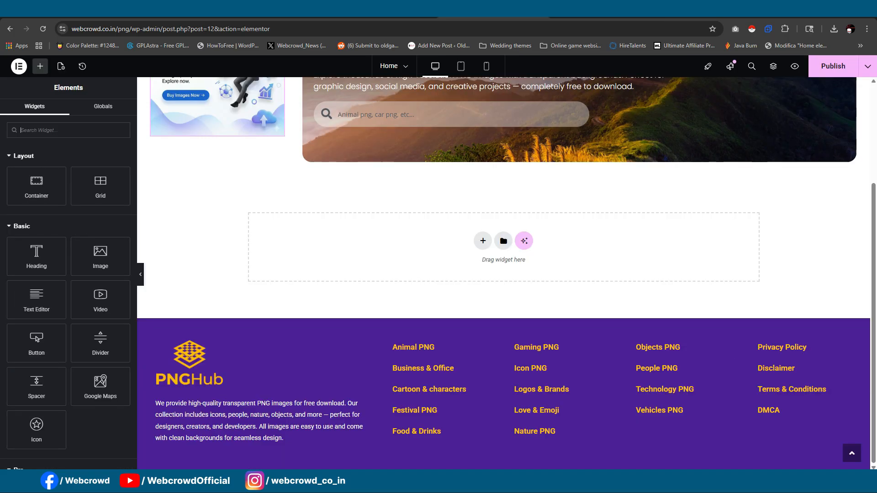
scroll(194, 117, up, 2)
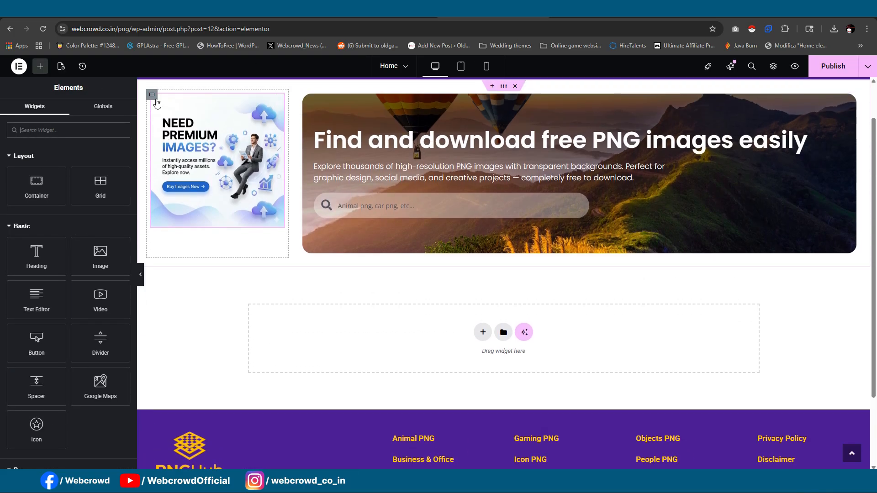
click(152, 95)
scroll(156, 100, up, 1)
right_click(156, 99)
click(163, 370)
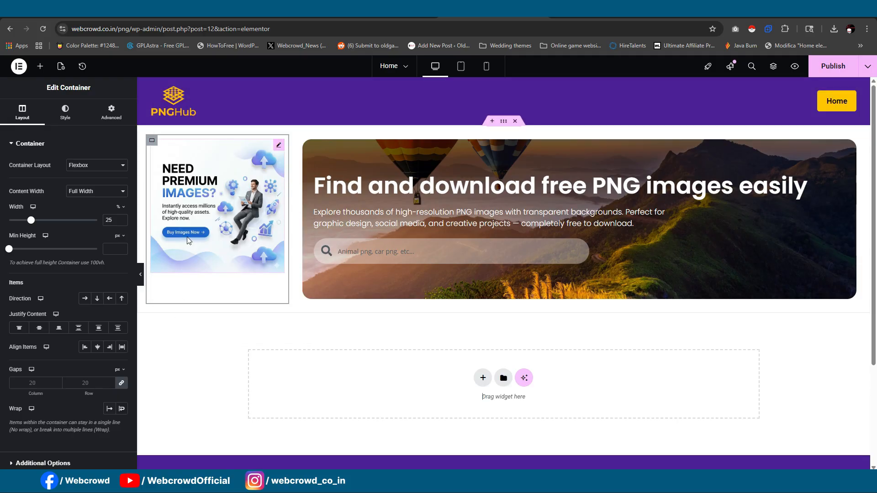
scroll(187, 240, down, 3)
scroll(187, 236, up, 3)
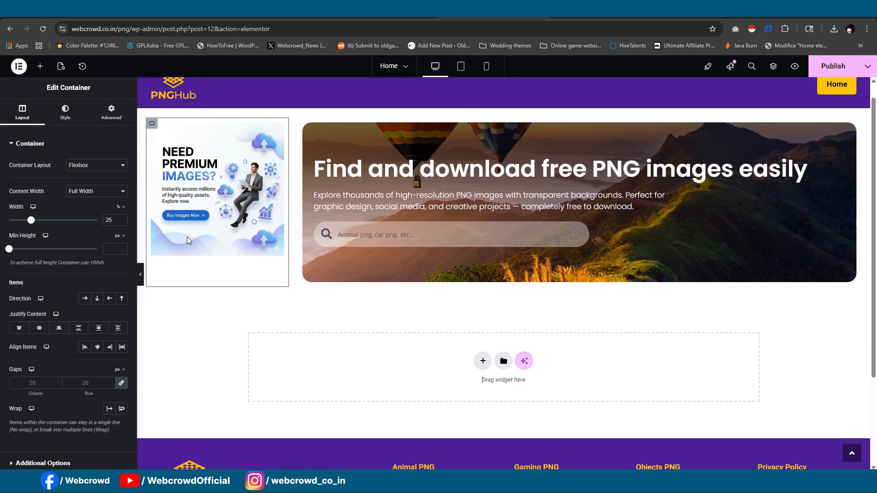
scroll(168, 149, down, 2)
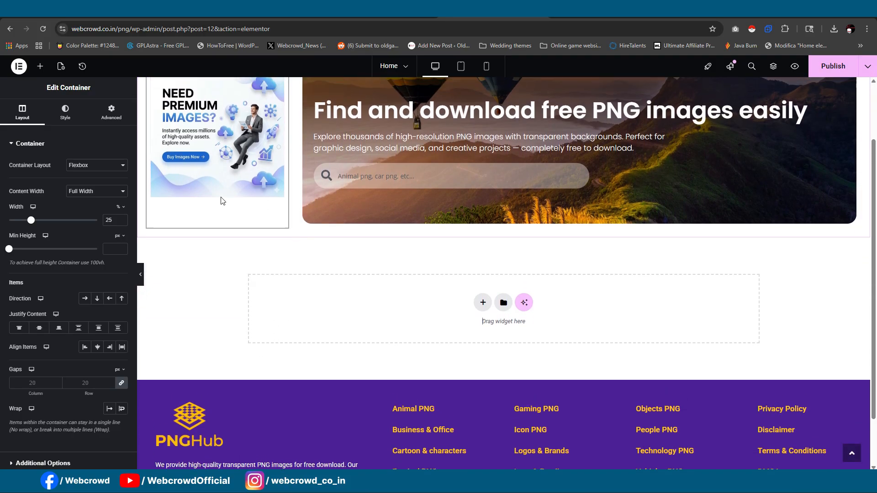
scroll(173, 186, up, 2)
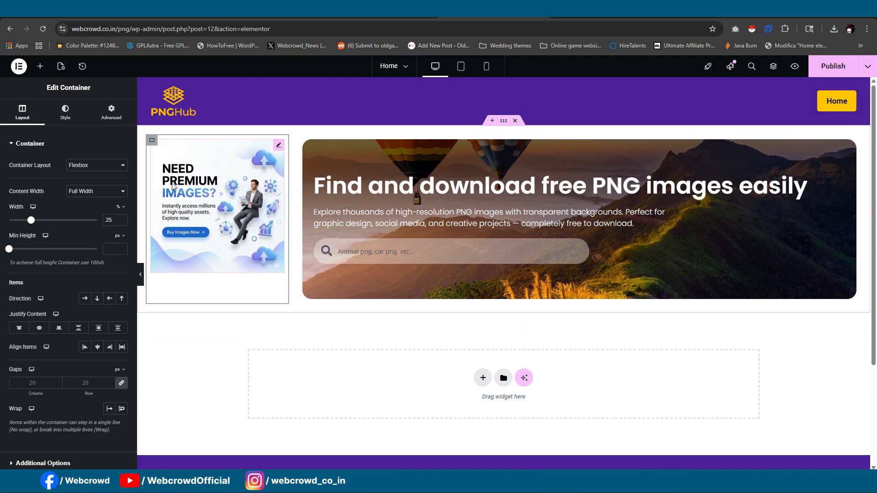
- Set the minimum height of the outer container holding the sidebar and hero banner to 100 vh
click(504, 123)
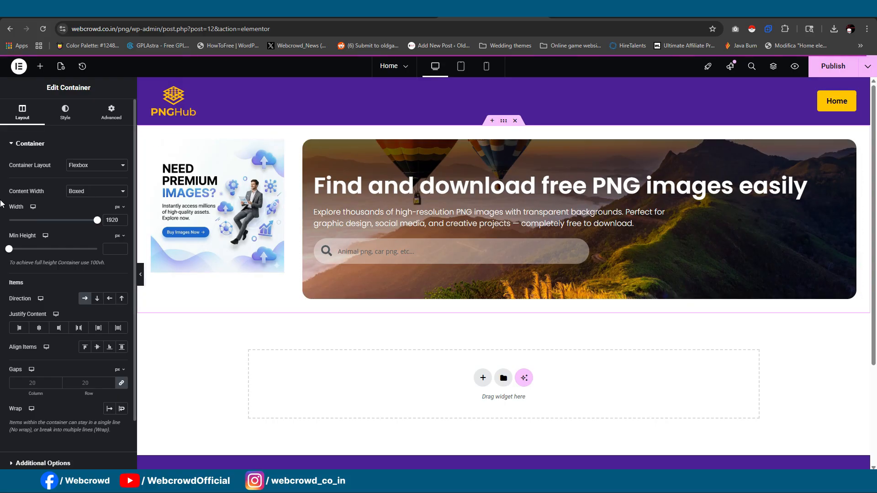
click(118, 241)
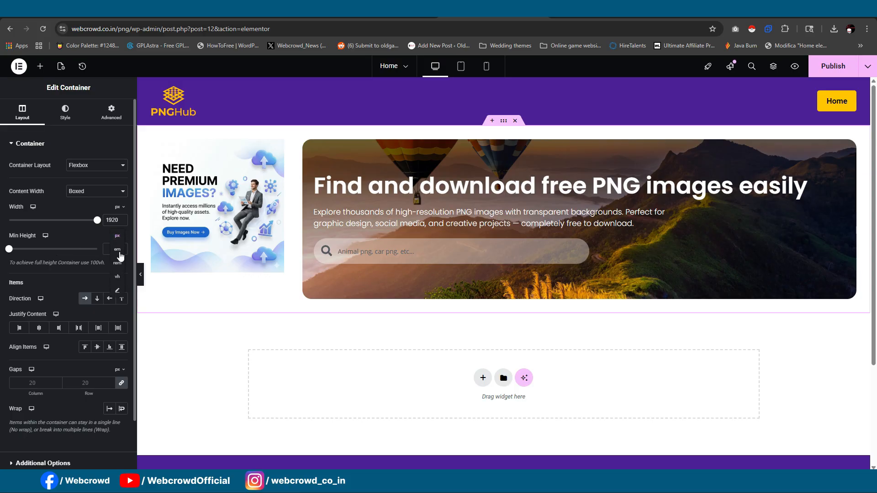
click(117, 277)
scroll(17, 233, down, 1)
drag(9, 204, 143, 219)
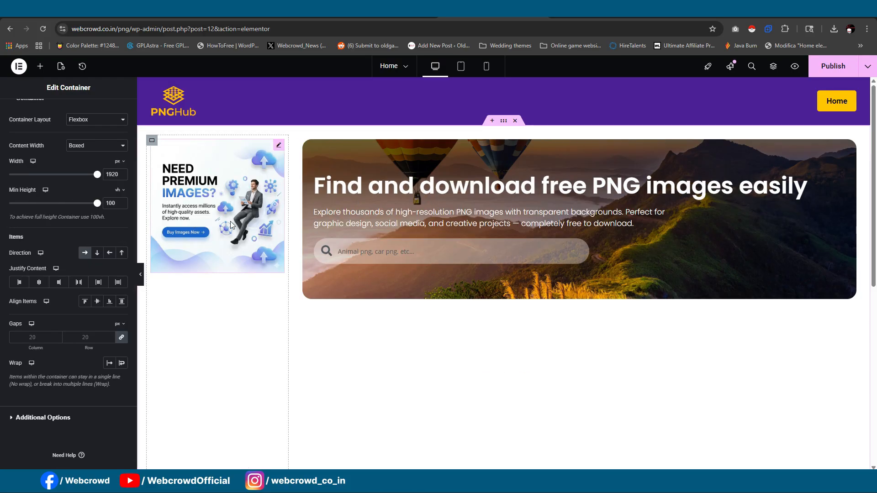
scroll(522, 270, down, 3)
scroll(527, 179, up, 2)
scroll(520, 176, up, 1)
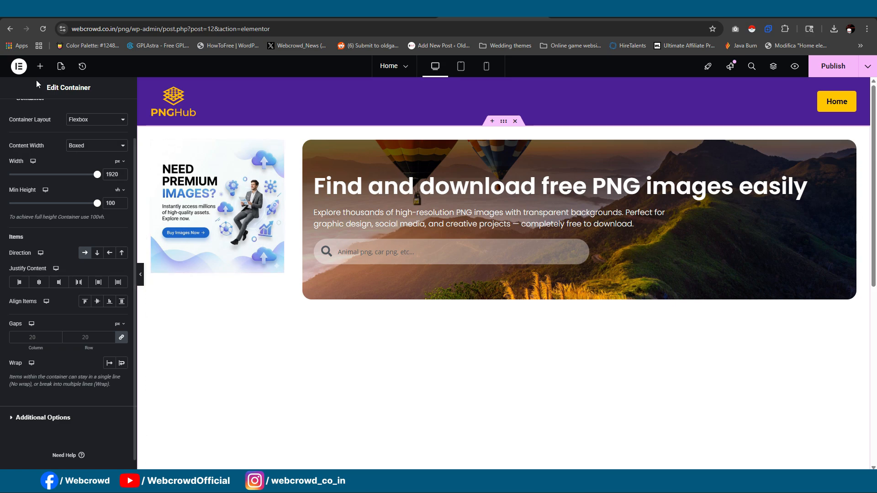
- Add a container below the sidebar's banner image and paste the copied WordPress Menu widget into it
click(40, 66)
drag(44, 197, 233, 275)
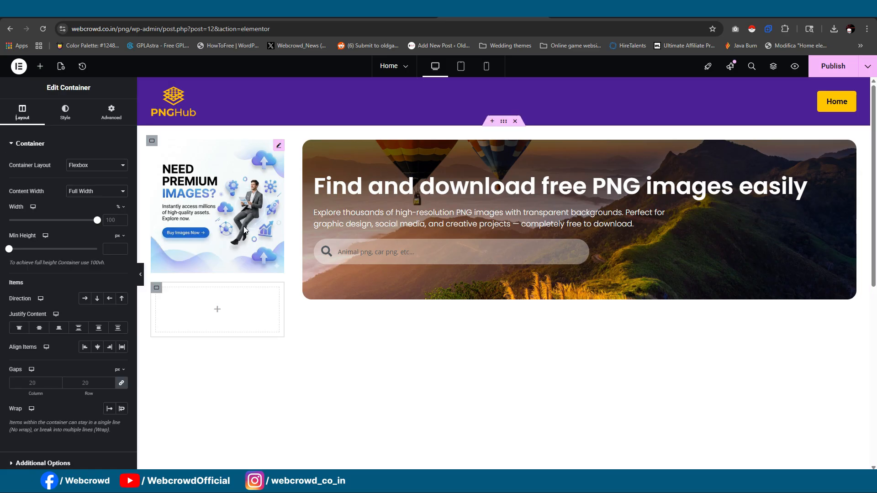
scroll(183, 274, down, 1)
right_click(157, 249)
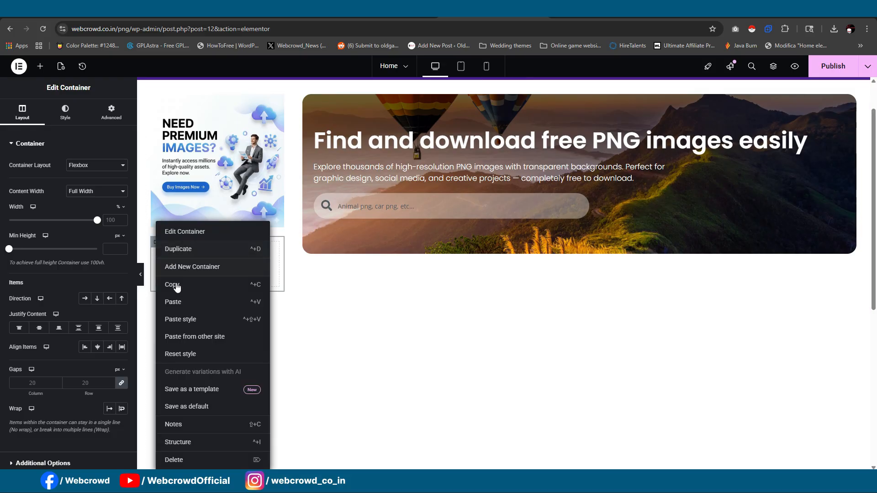
click(181, 299)
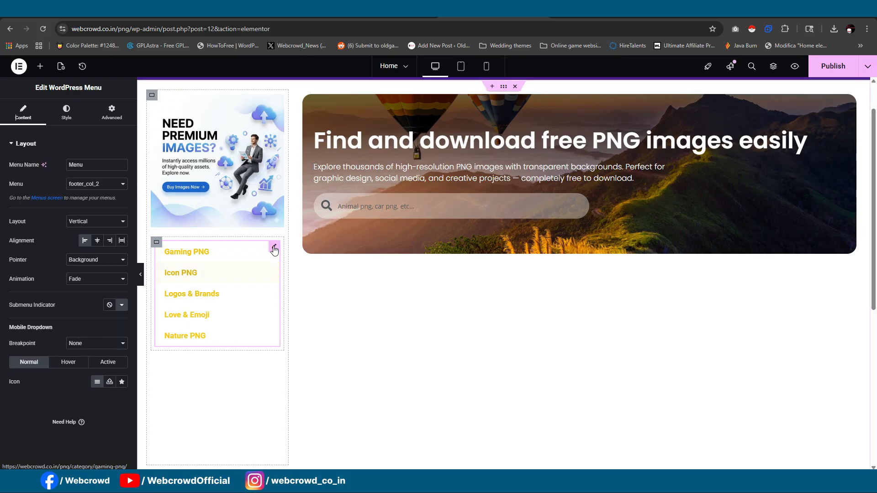
- Switch the sidebar's WordPress Menu widget to category_menu and publish the home page
click(88, 187)
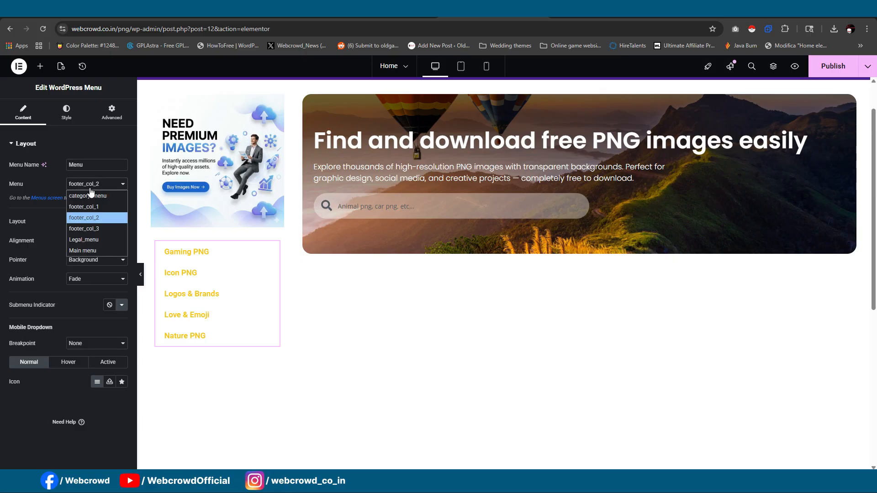
click(100, 196)
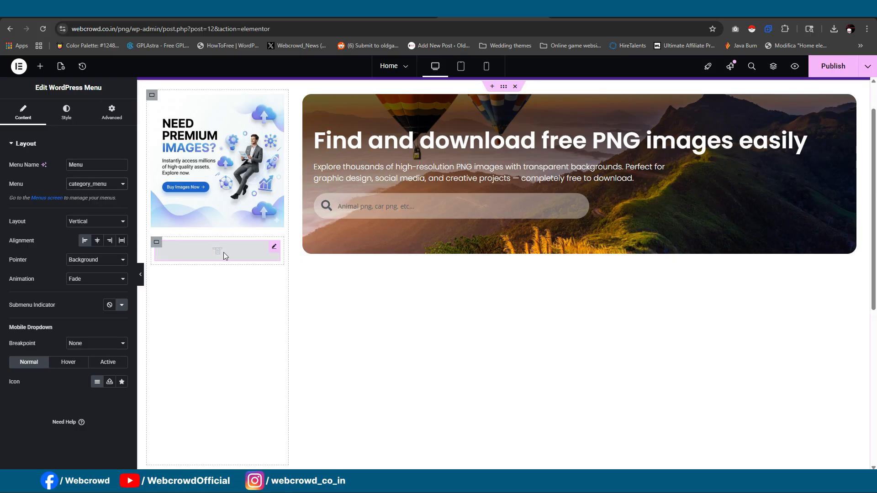
scroll(587, 157, down, 6)
scroll(587, 158, up, 5)
scroll(586, 156, up, 1)
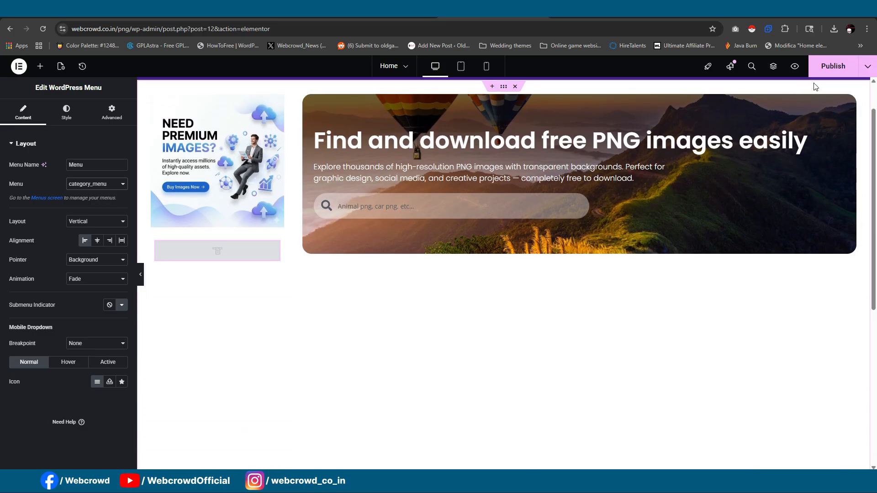
click(830, 66)
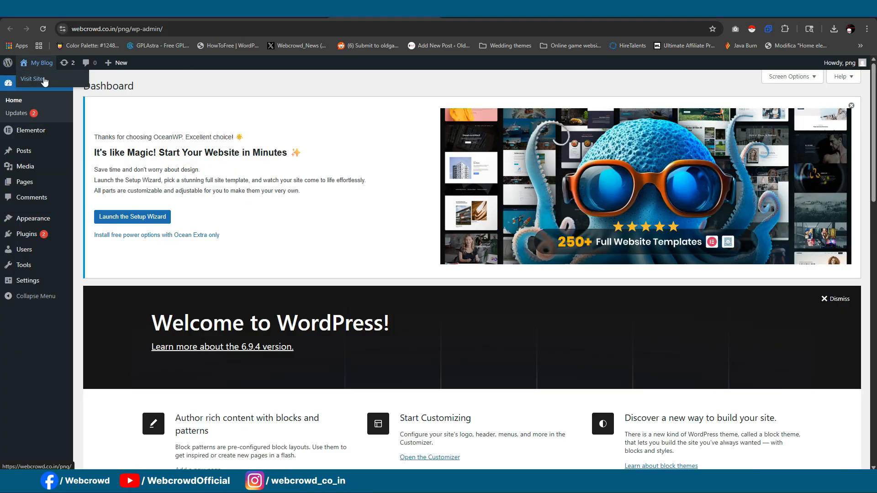
- Open category_menu for editing in the WordPress menu manager and show the categories available to add
click(42, 79)
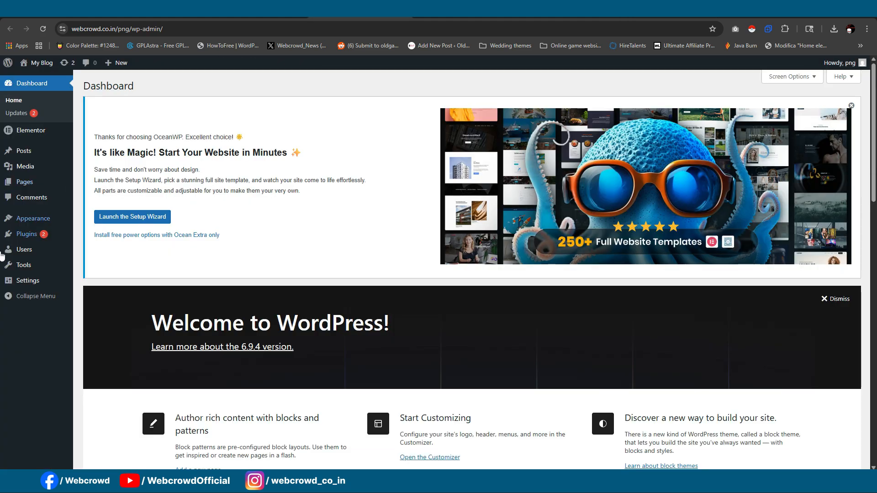
mouse_move(45, 218)
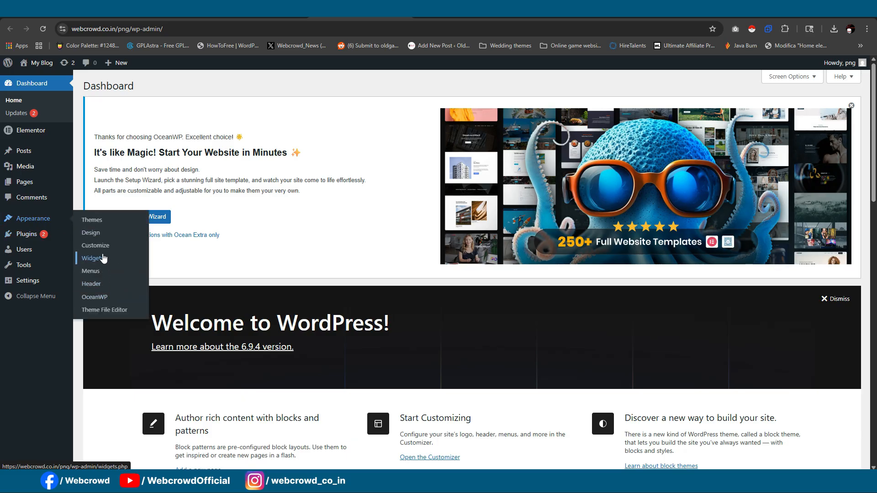
click(104, 273)
scroll(293, 233, down, 3)
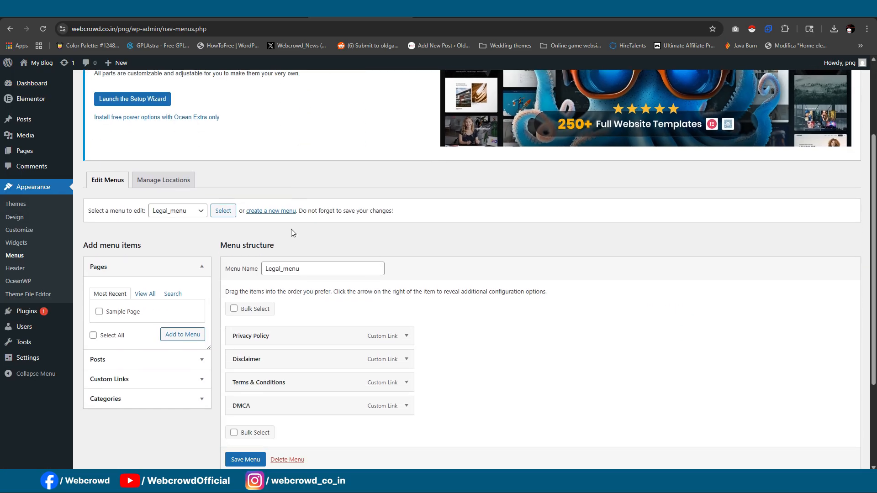
click(183, 211)
click(174, 224)
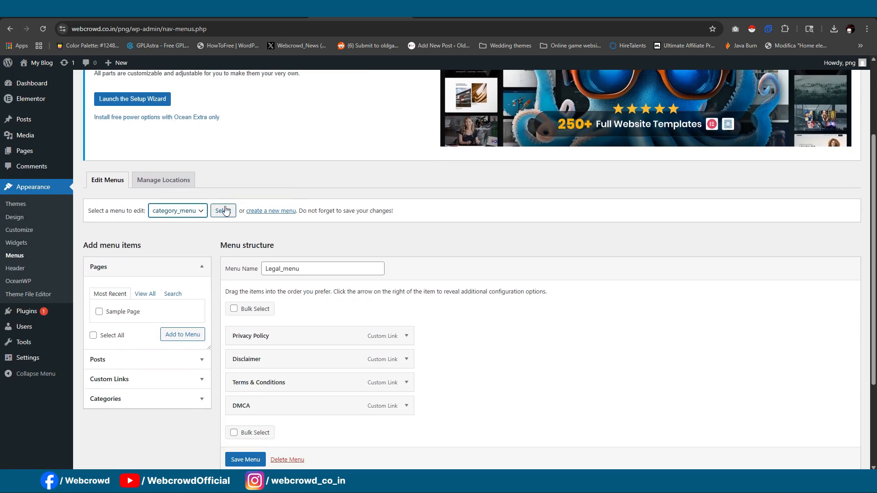
click(225, 211)
scroll(261, 326, down, 3)
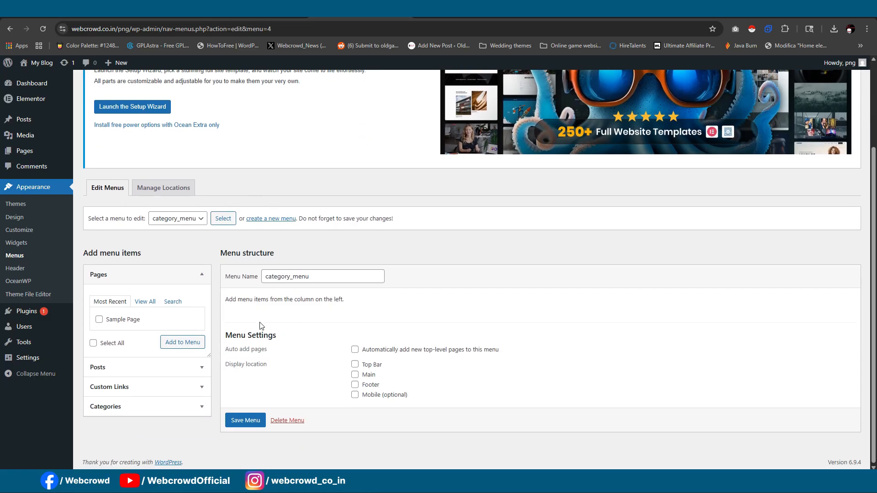
click(177, 407)
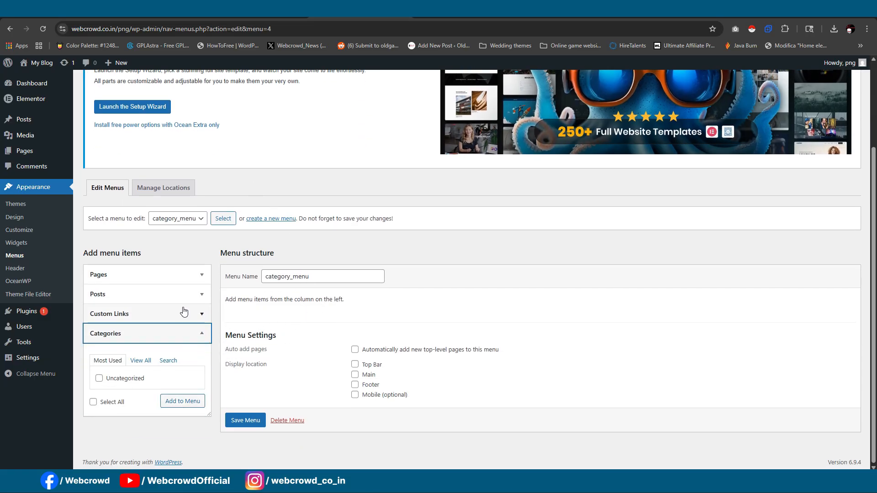
- Add every category except Uncategorized, from Animal PNG to Vehicles PNG, to category_menu and save the menu
click(142, 360)
scroll(141, 315, down, 3)
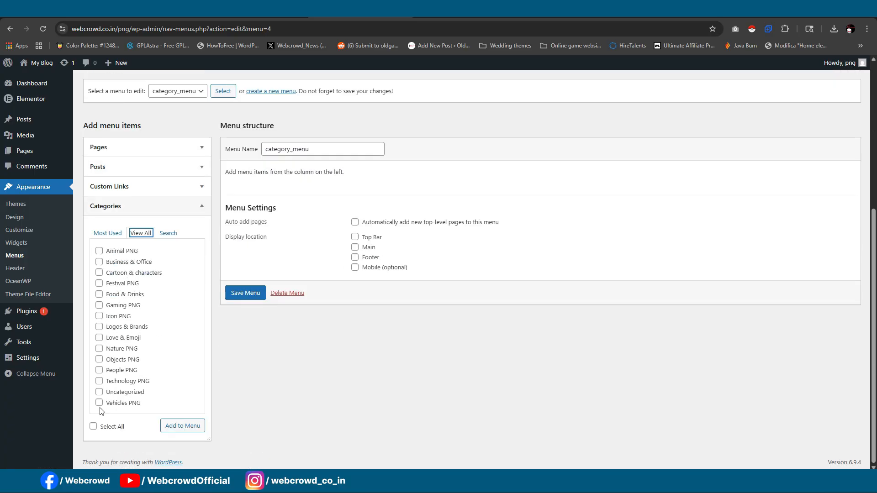
click(182, 428)
scroll(360, 297, down, 3)
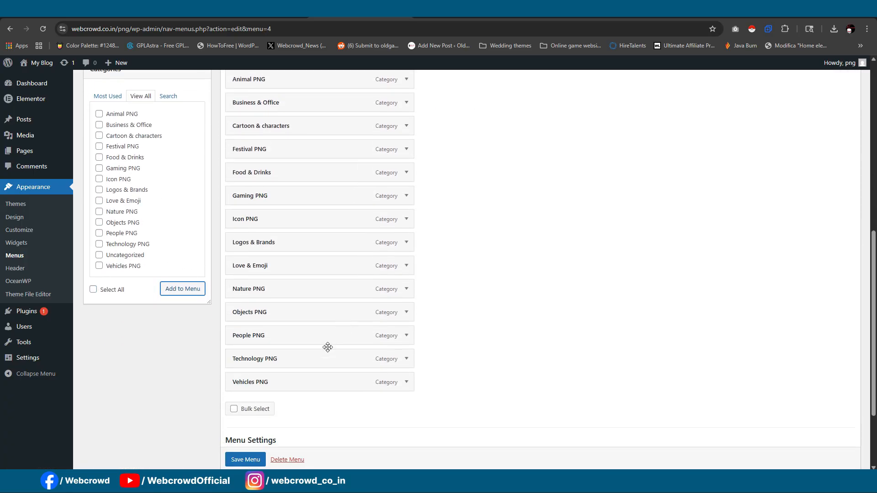
click(246, 459)
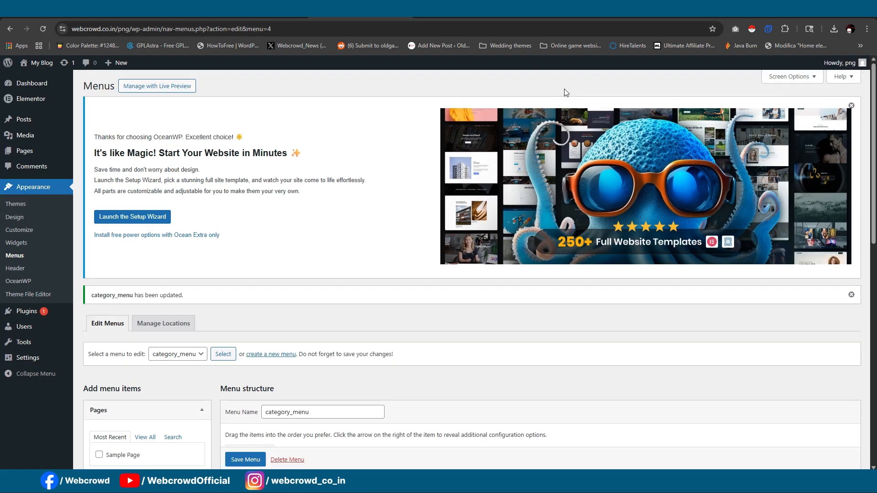
- Switch to the live home page, reload it and check the category menu below the sidebar's banner image
click(658, 11)
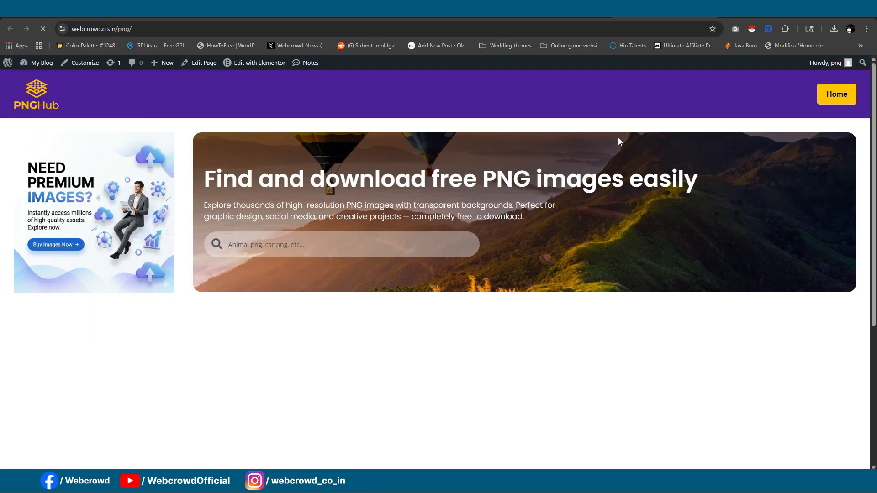
scroll(271, 192, down, 5)
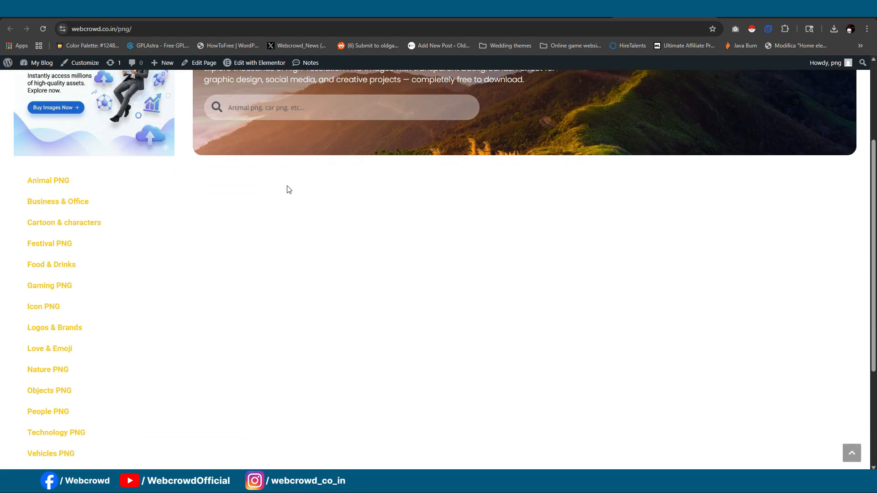
scroll(288, 190, up, 2)
scroll(289, 189, up, 3)
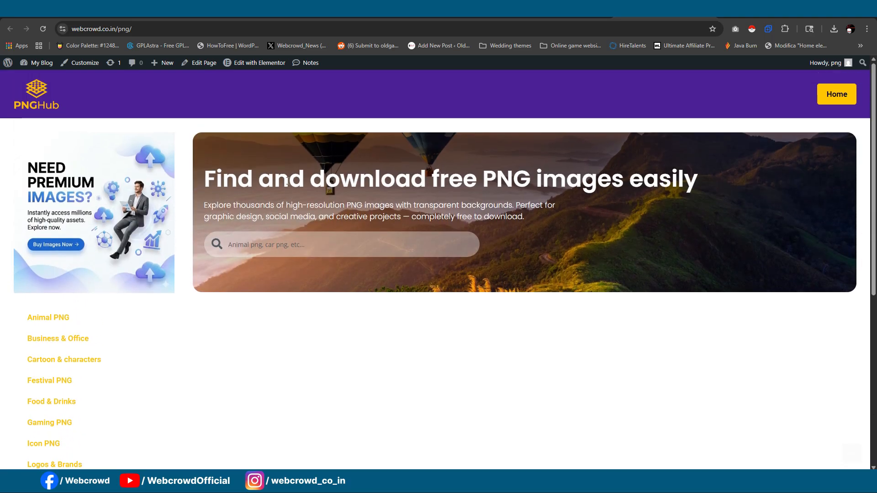
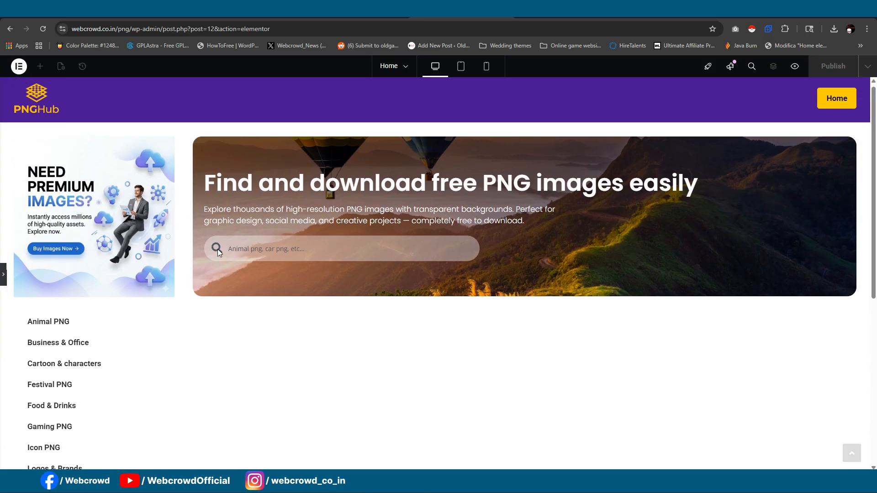
- Open the reference site's live home page and examine its sidebar styling and spacing beside the image grid
click(275, 13)
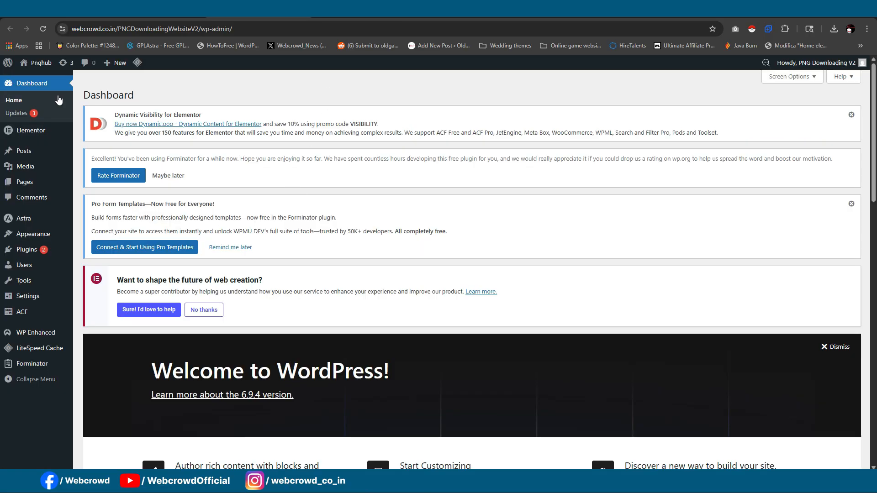
mouse_move(39, 63)
click(31, 78)
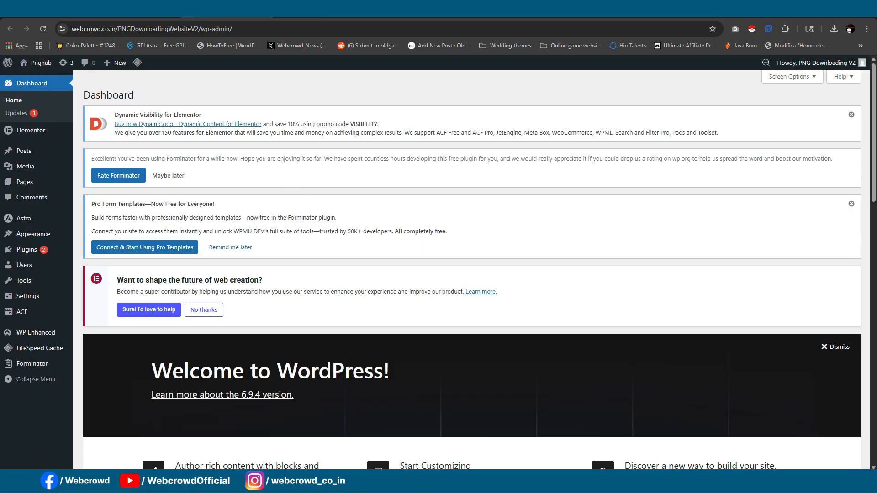
scroll(435, 77, down, 10)
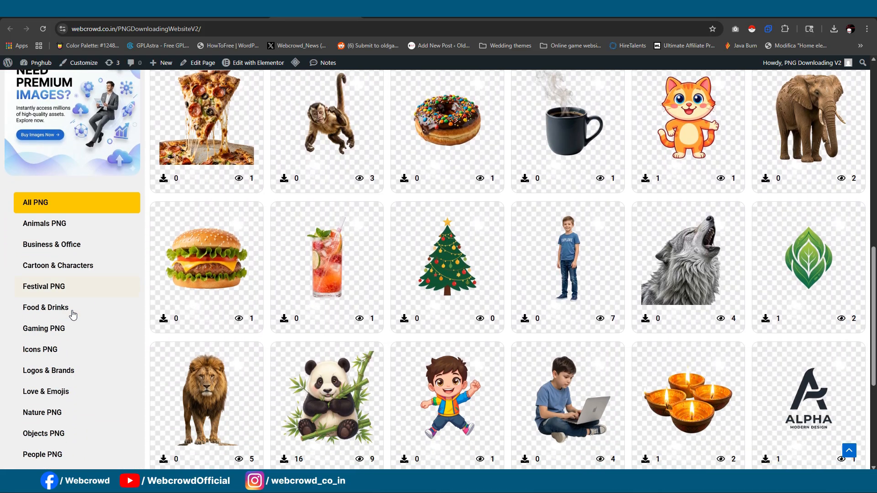
scroll(73, 311, down, 3)
scroll(93, 252, up, 4)
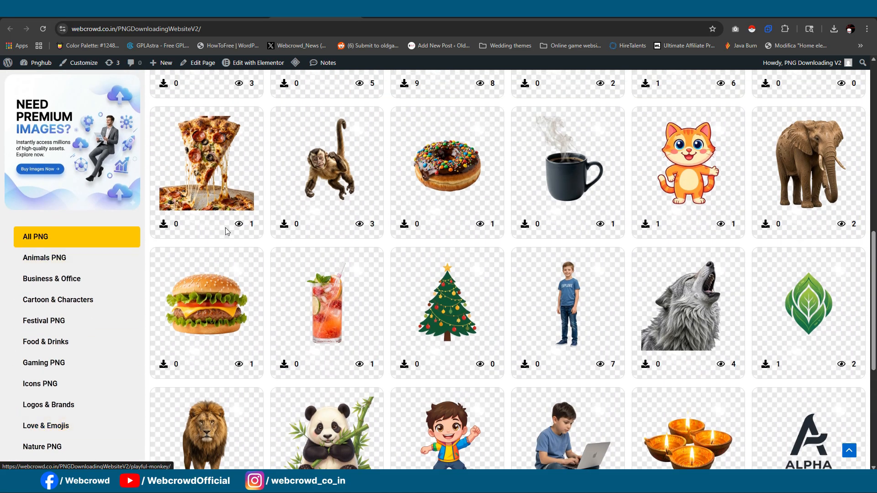
scroll(91, 299, up, 3)
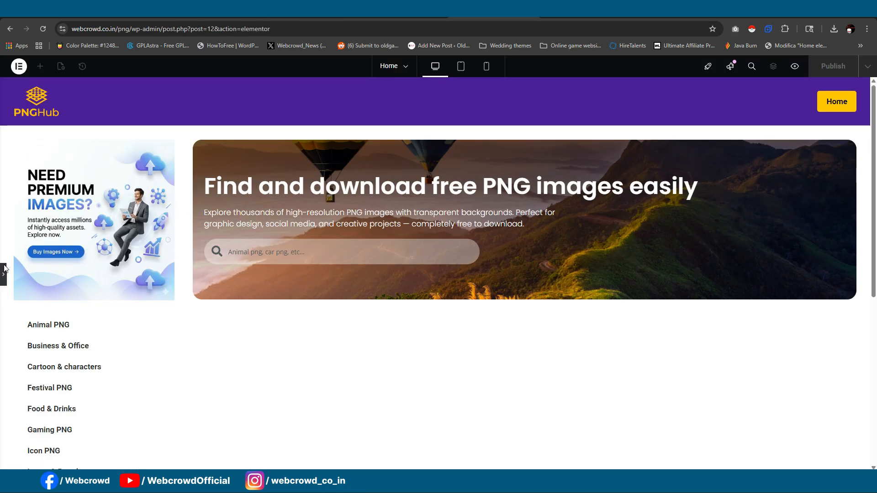
- Give the sidebar container a classic light grey background, #E8E8E8, and preview the page without the editing panel
click(4, 274)
click(153, 141)
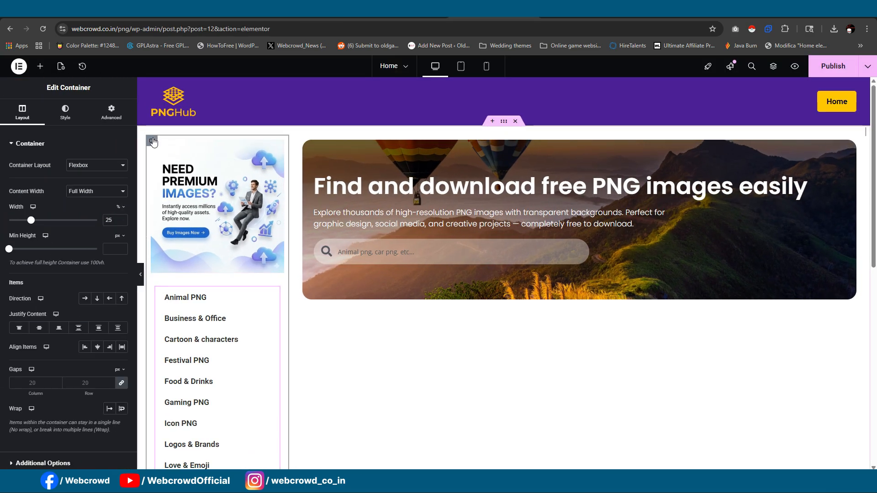
click(65, 112)
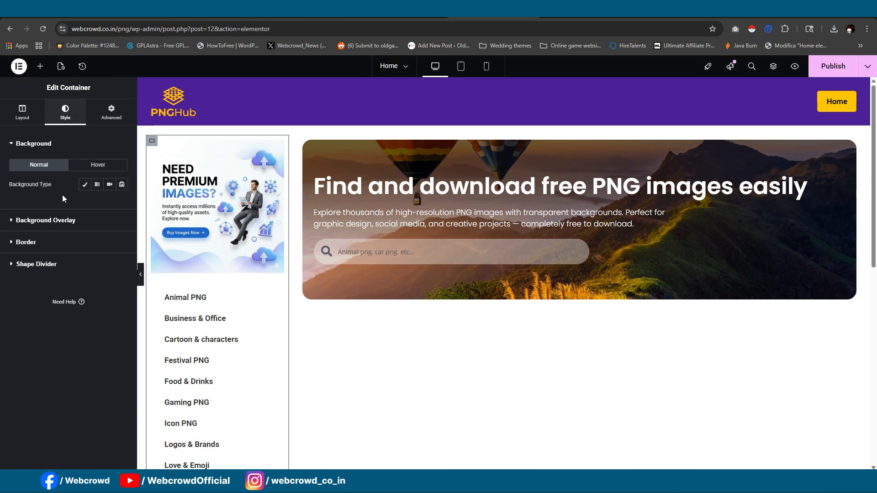
click(84, 185)
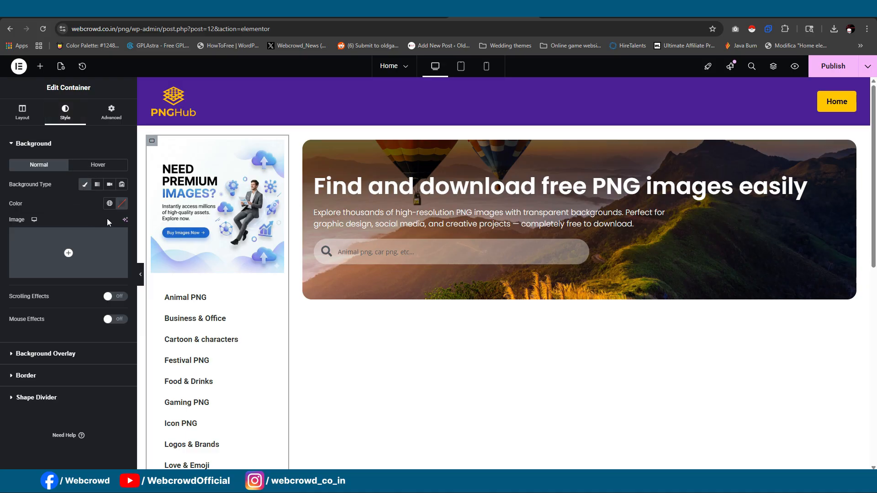
click(121, 203)
drag(77, 259, 60, 246)
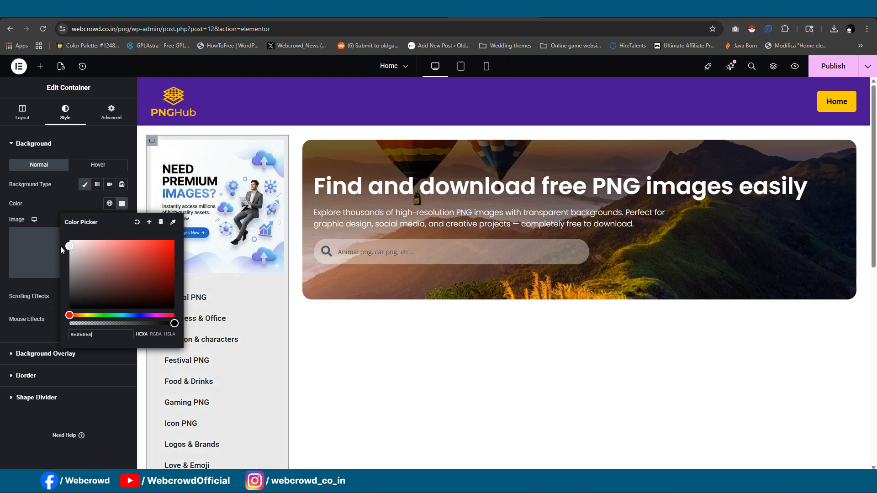
click(1, 329)
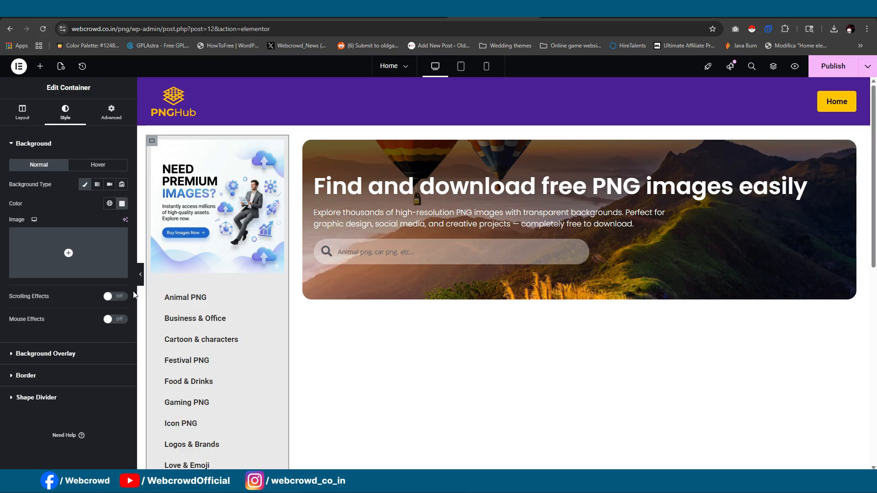
click(140, 275)
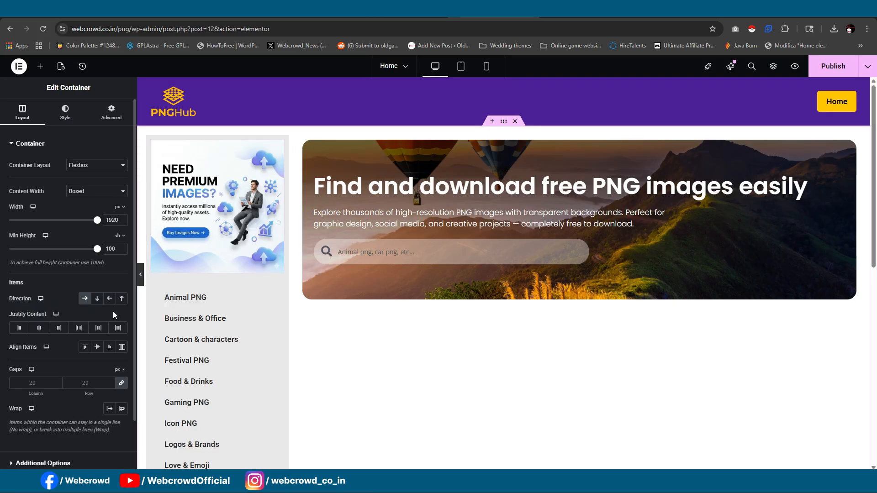
click(140, 274)
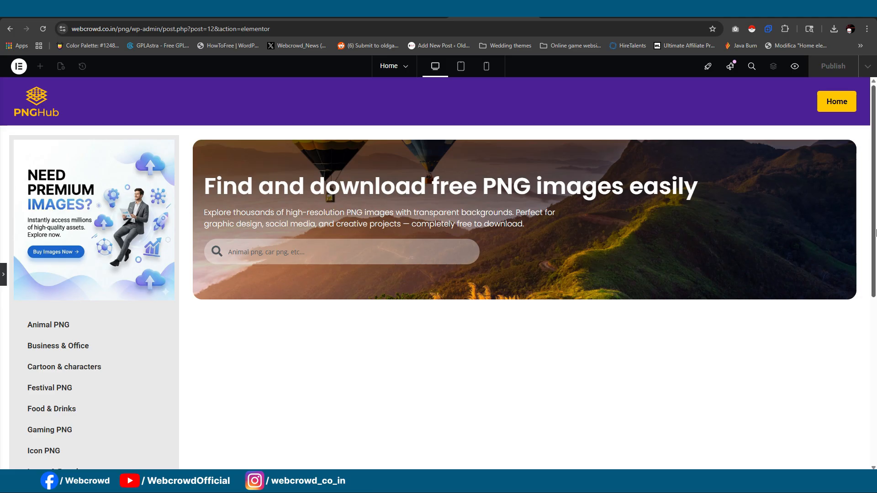
- Try Full Width as the content width of the outer page container
click(3, 275)
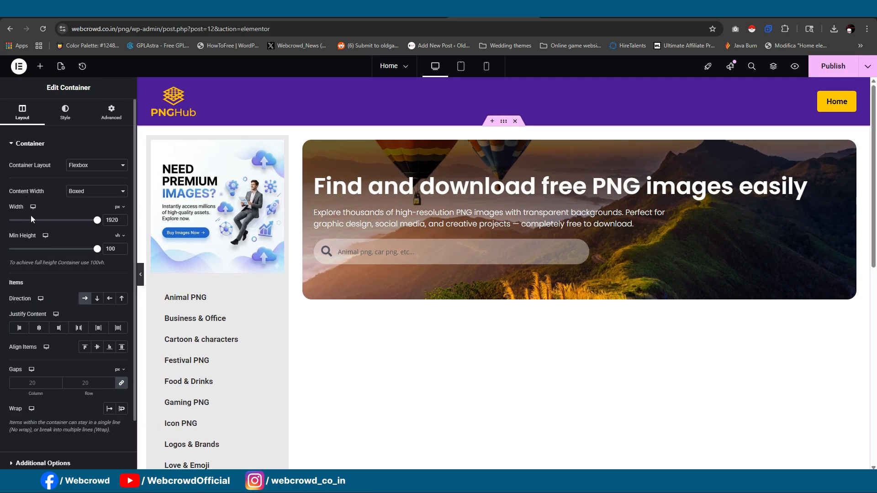
click(117, 208)
click(92, 191)
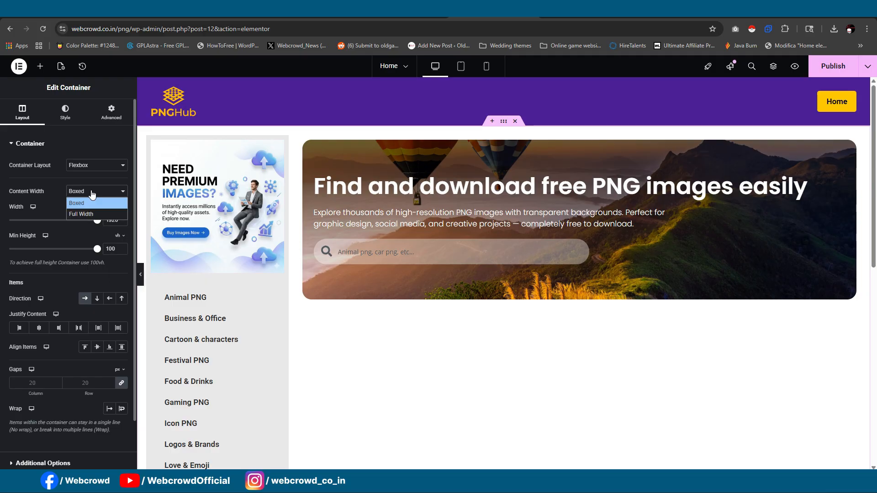
click(82, 215)
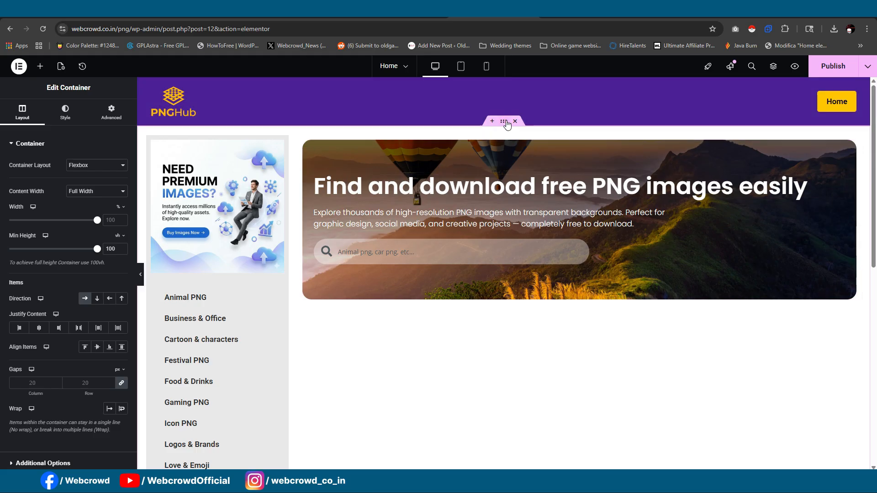
- Set the outer page container's padding to 0 px on all sides and check the sidebar against the page edge
click(112, 114)
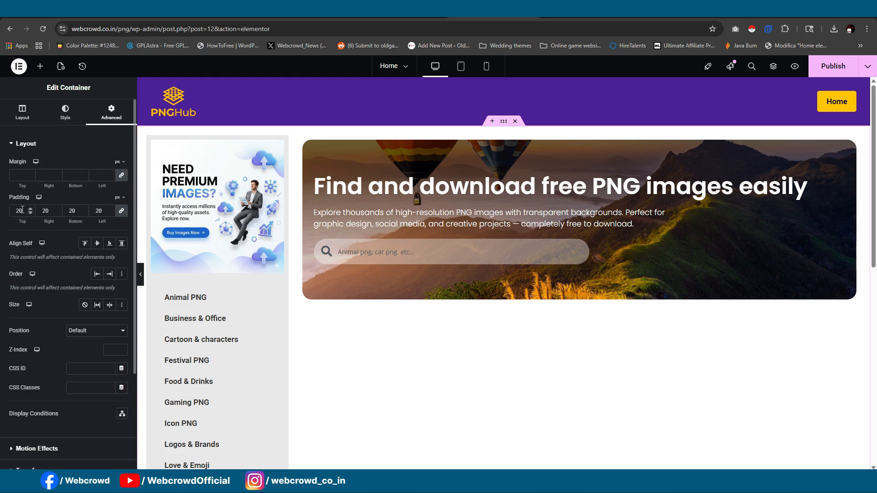
key(BackSpace)
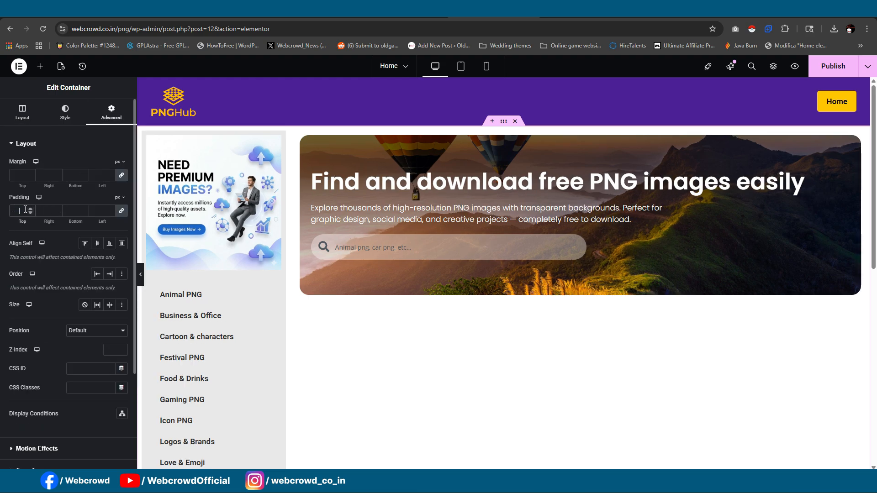
text(0)
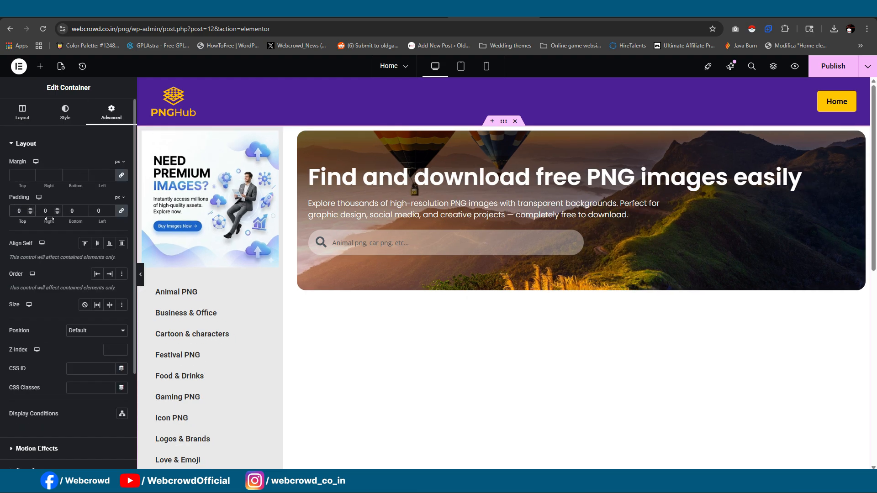
click(140, 274)
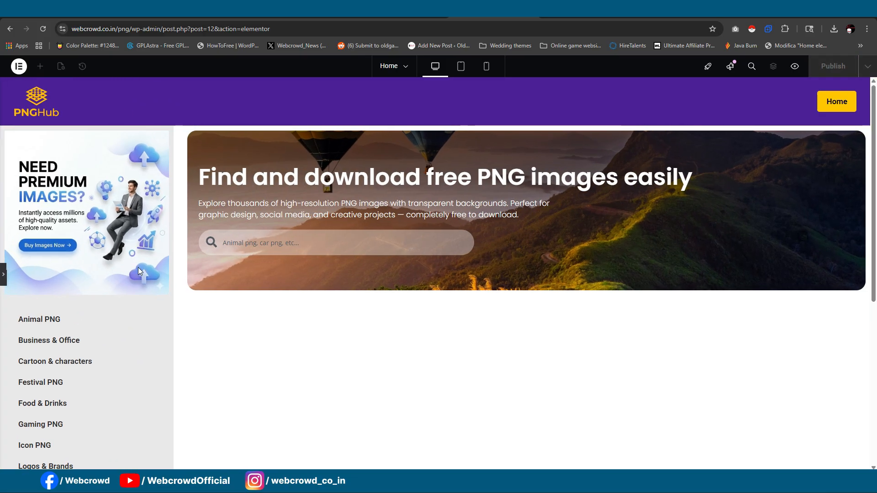
scroll(237, 251, down, 2)
scroll(236, 249, up, 2)
click(3, 275)
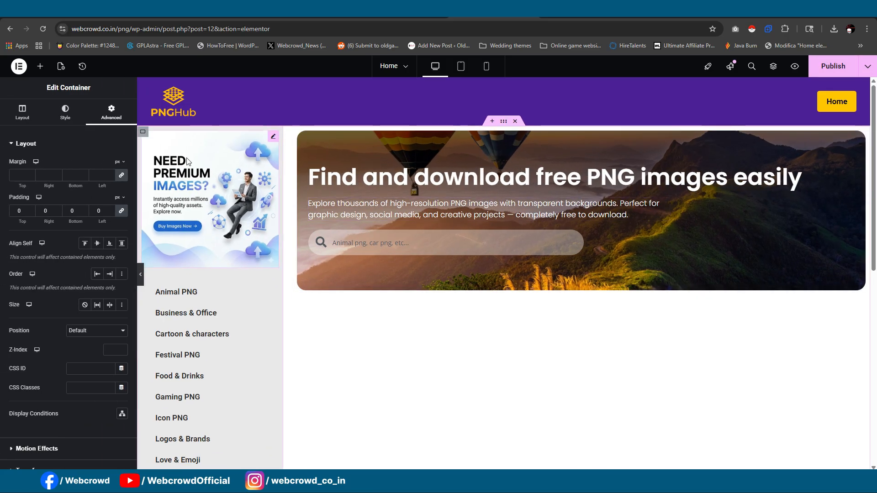
scroll(245, 207, down, 1)
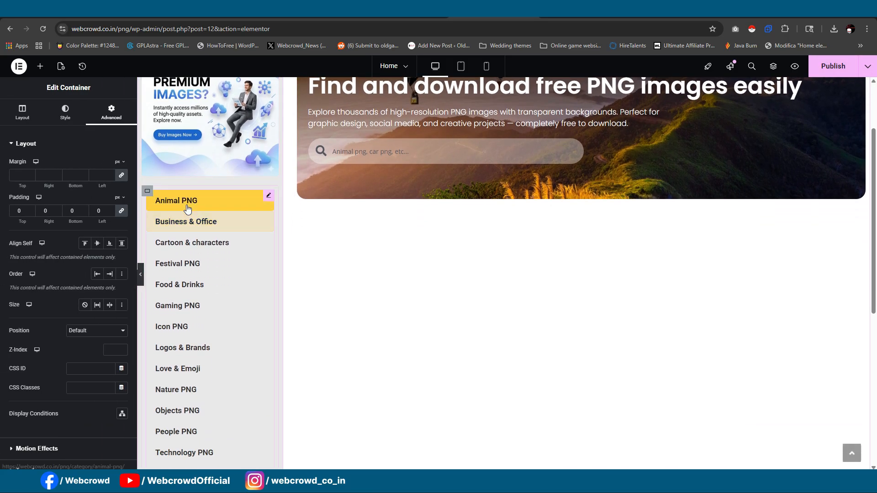
scroll(188, 209, up, 1)
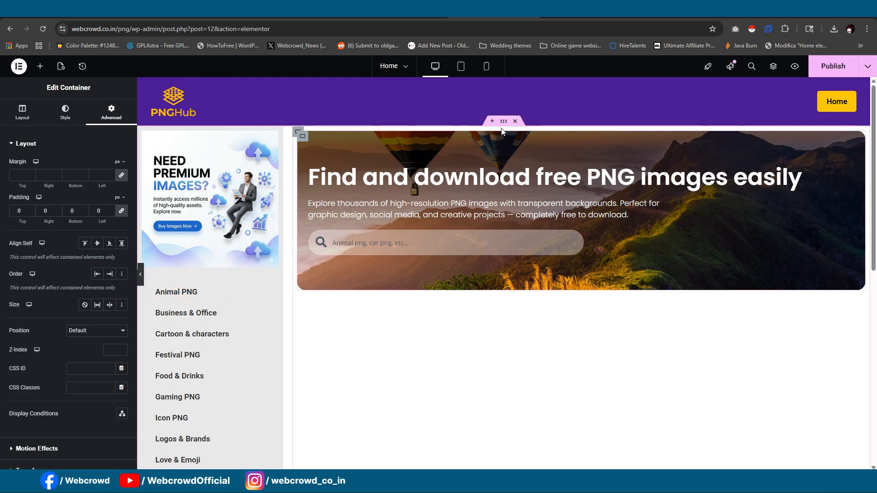
- Return the outer page container's content width to Boxed and publish the home page
click(21, 113)
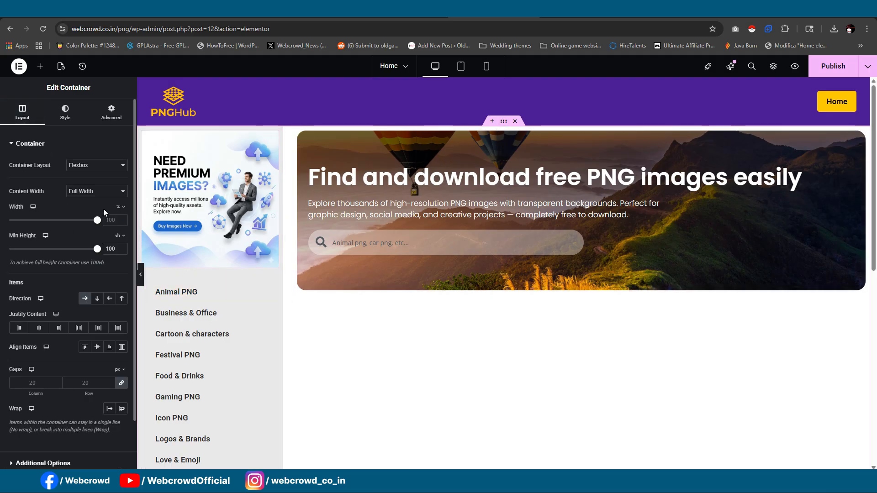
click(108, 192)
click(91, 200)
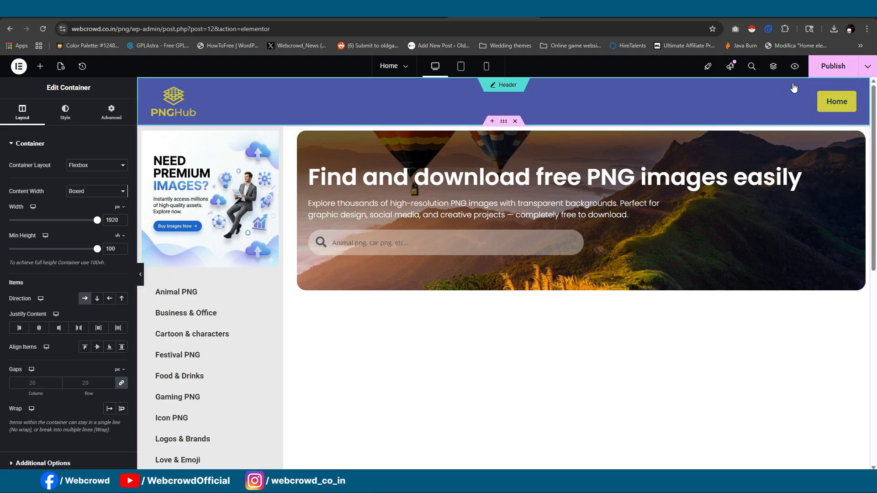
click(833, 66)
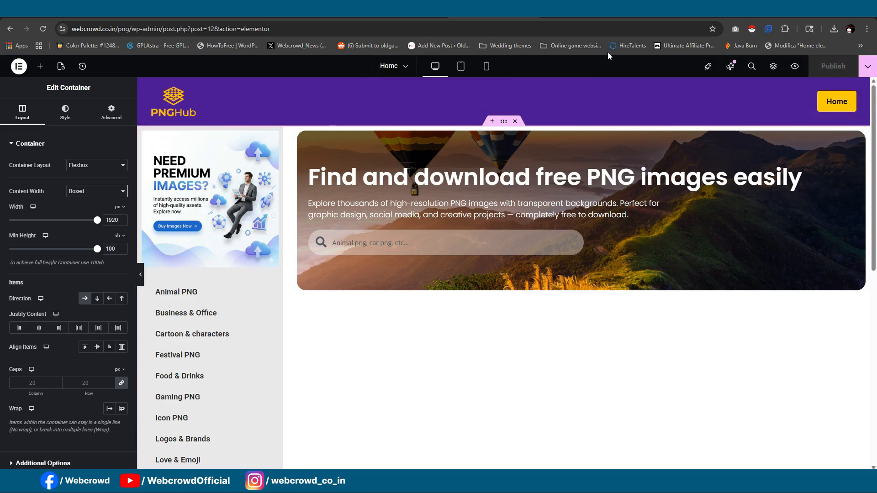
click(651, 10)
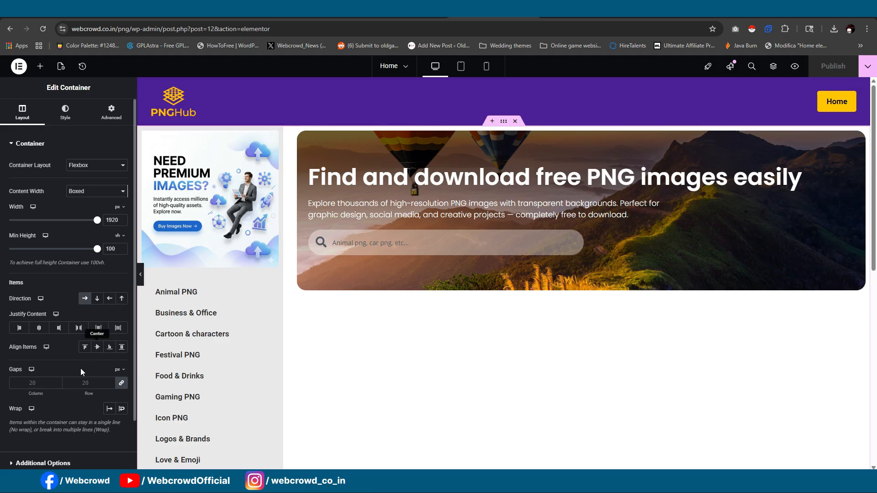
- Unlink the outer container's gaps, set the column gap to 10 px and row gap to 0, and publish the page
click(121, 384)
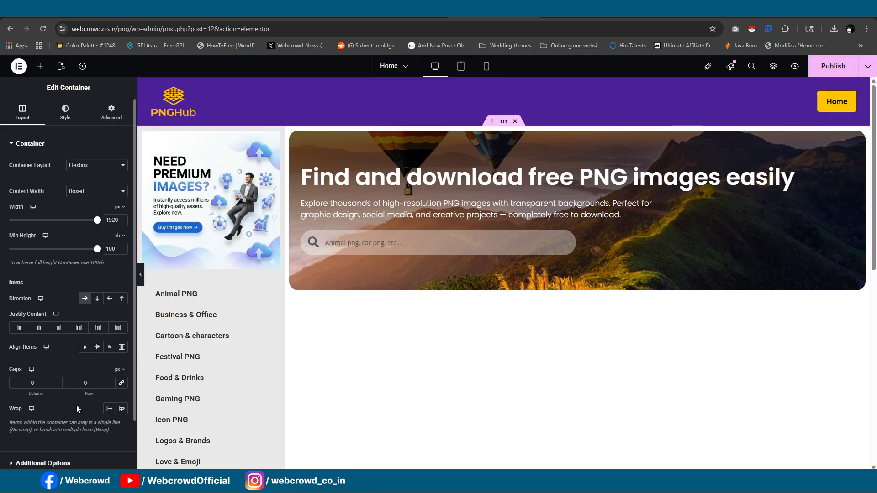
text(15)
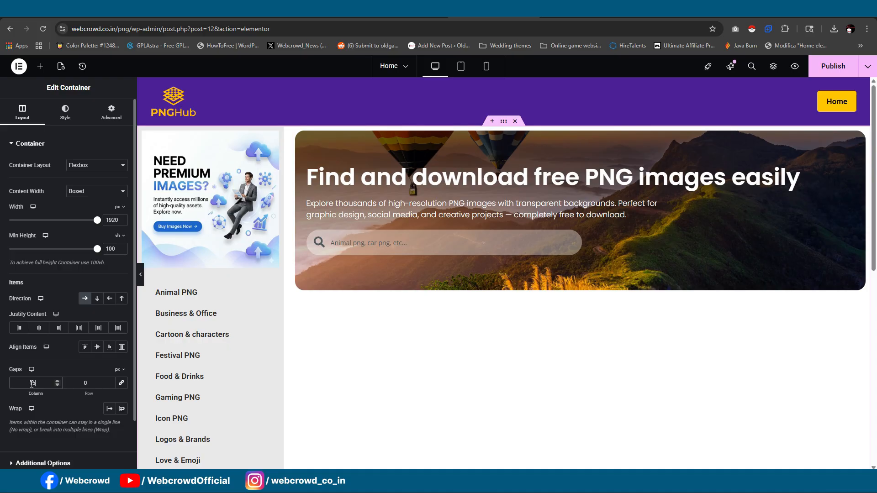
key(BackSpace)
text(0)
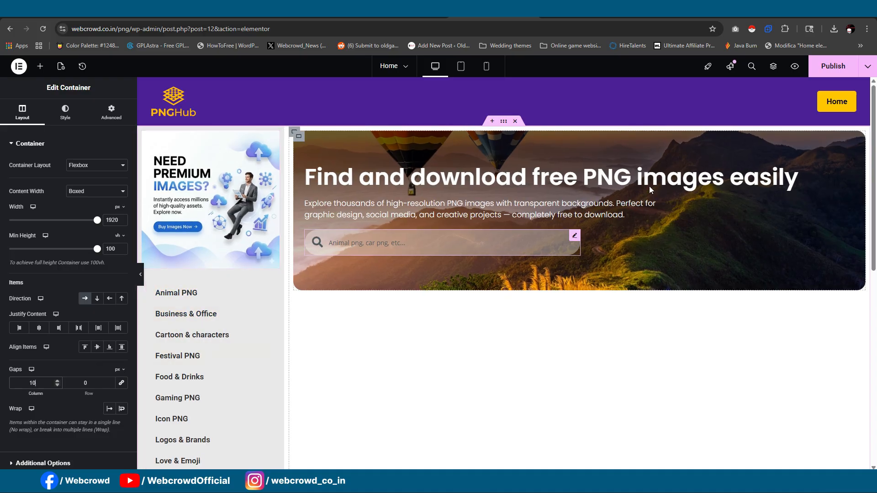
click(833, 69)
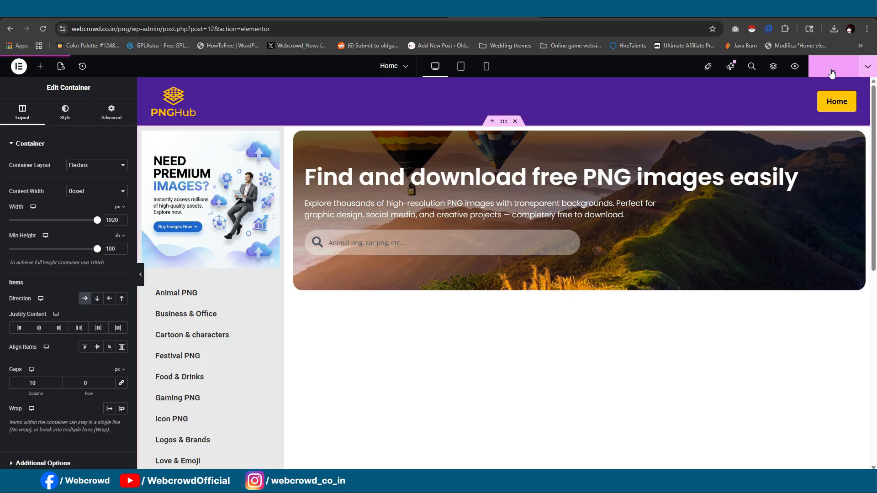
click(140, 274)
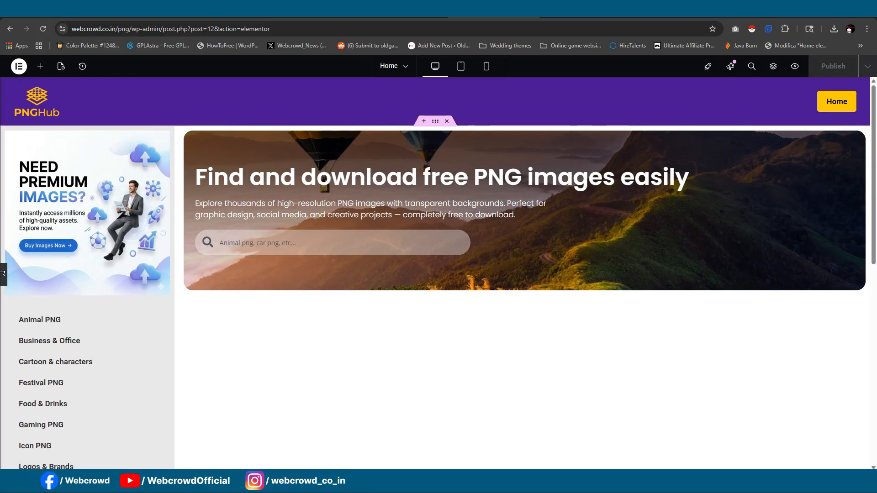
- Set the grey sidebar container's padding to 0 px on all sides
click(3, 274)
click(145, 135)
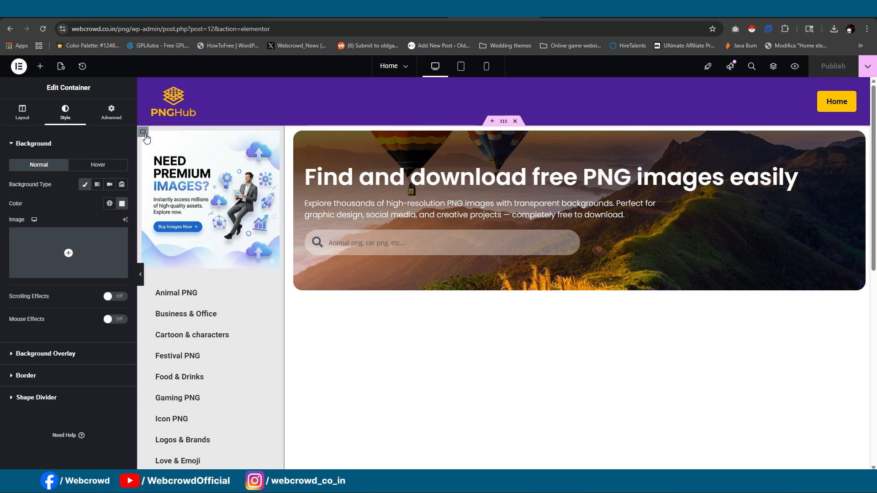
right_click(145, 135)
click(194, 353)
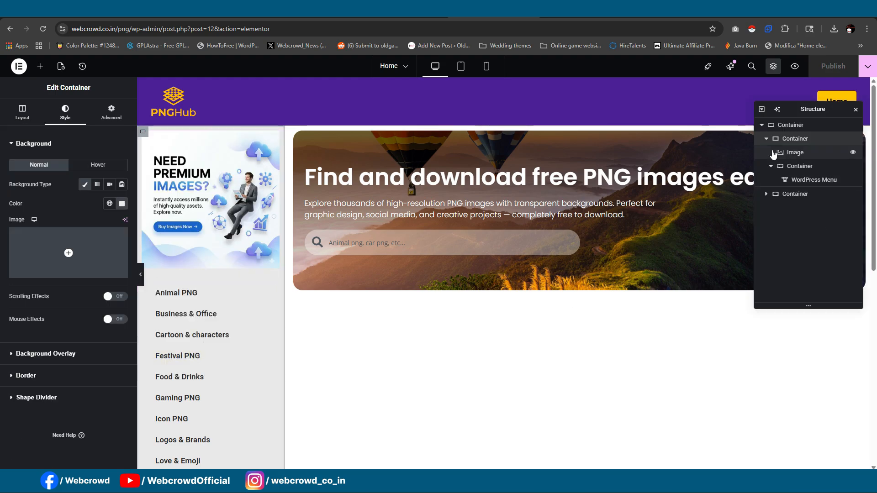
click(766, 139)
click(767, 140)
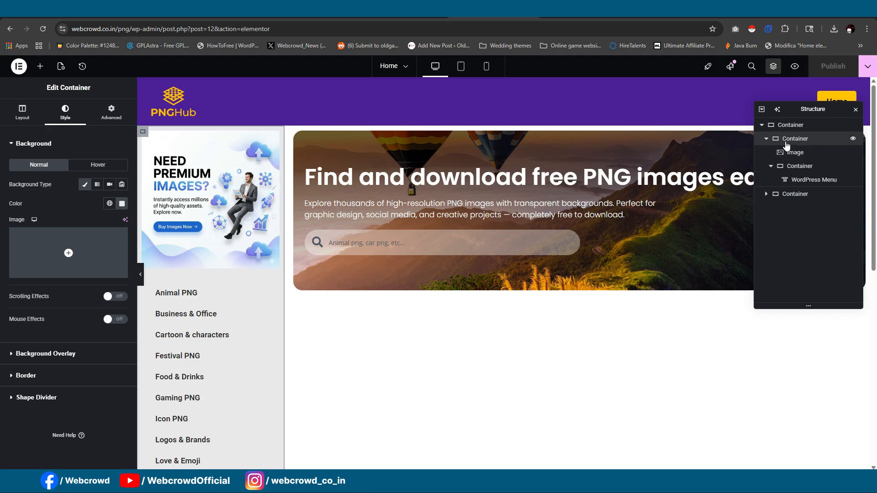
click(111, 112)
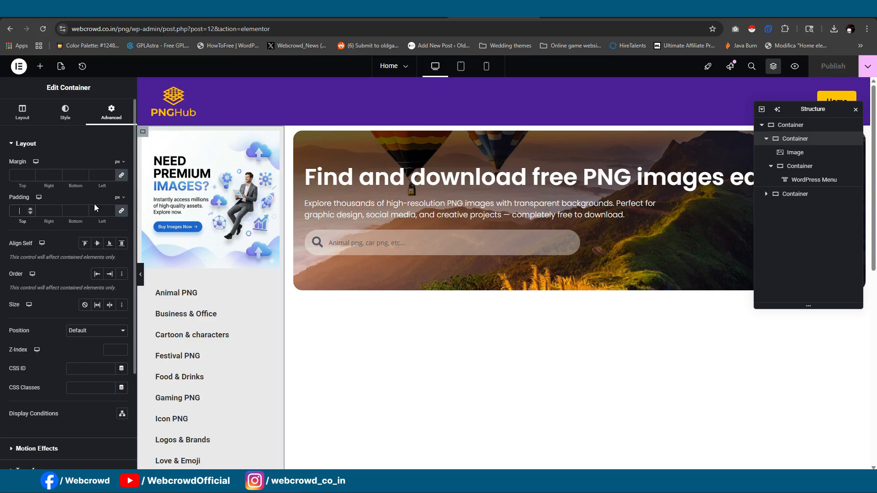
text(0)
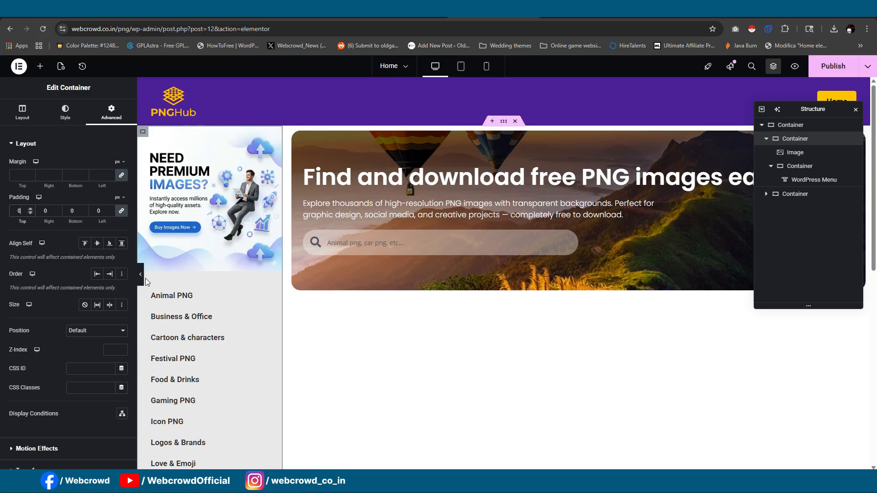
- Examine how the promo image and category menu fill the sidebar with the editing panel hidden
click(140, 275)
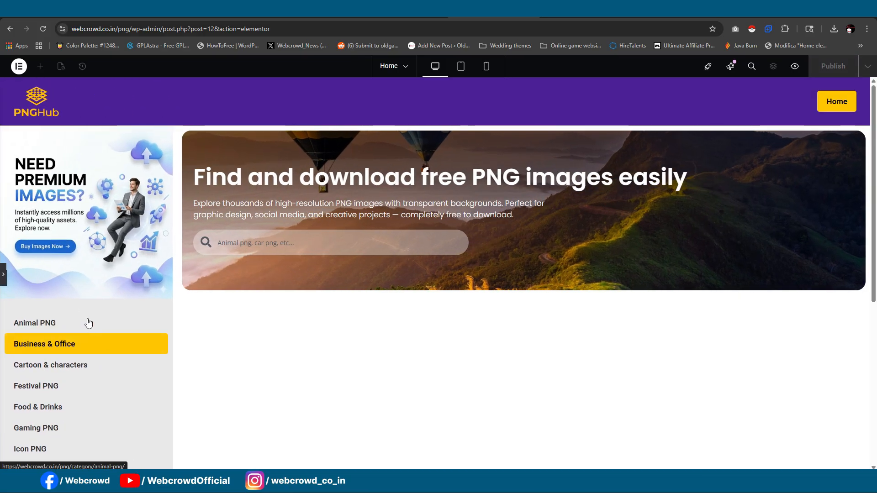
scroll(86, 304, down, 3)
scroll(92, 249, up, 3)
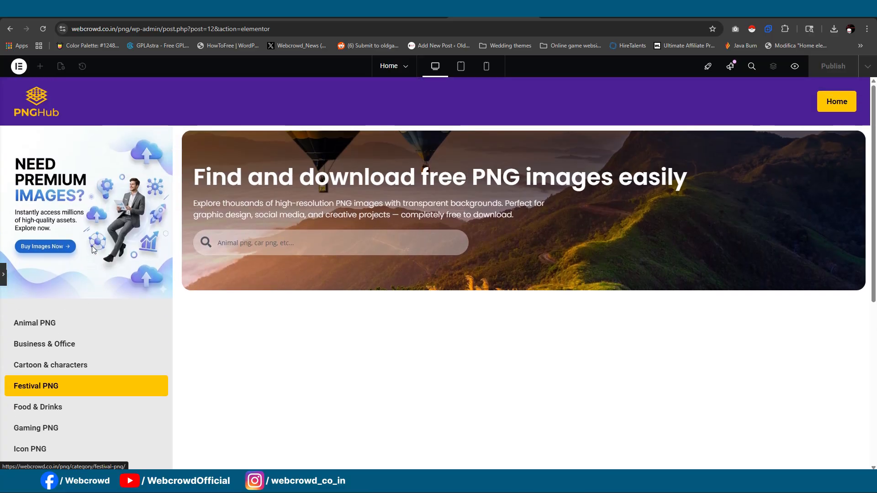
scroll(92, 245, down, 6)
scroll(92, 246, up, 6)
scroll(92, 246, up, 1)
scroll(92, 246, down, 3)
scroll(92, 246, up, 3)
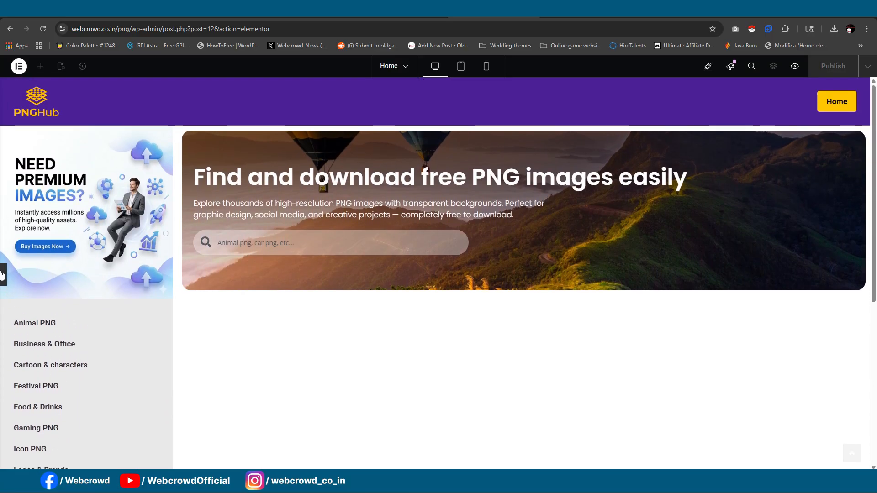
- Publish the home page and view it on the live site
click(2, 274)
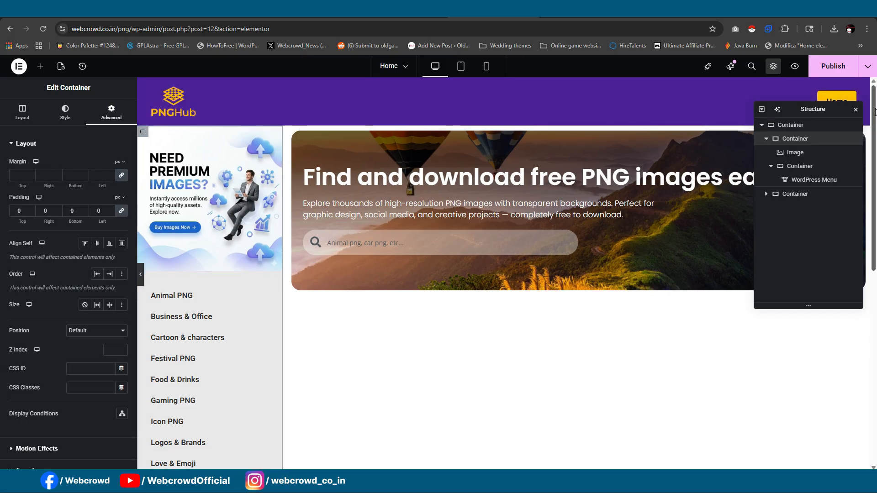
click(856, 110)
click(841, 68)
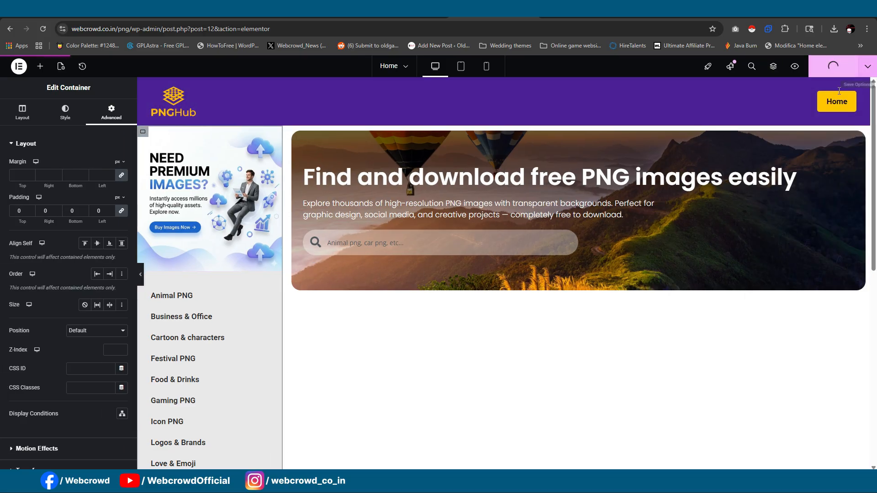
click(670, 11)
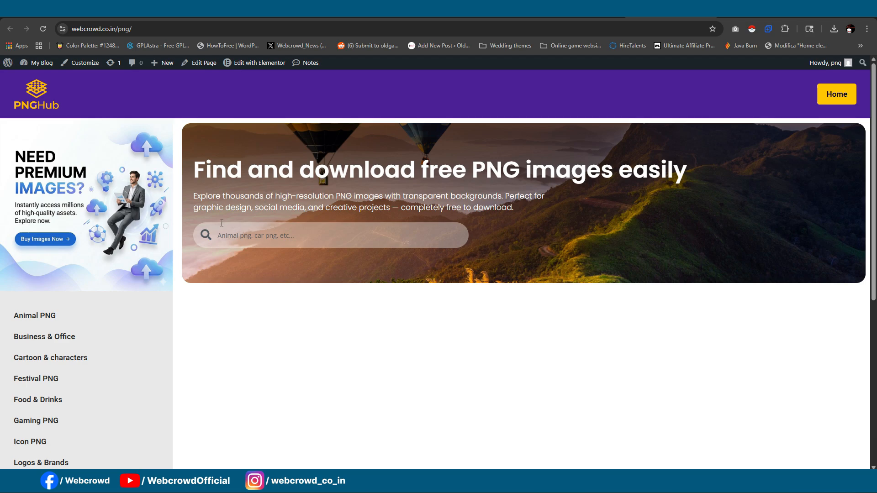
- Set the hero banner container's minimum height to 400 px, publish the home page and open it live
click(314, 20)
click(600, 20)
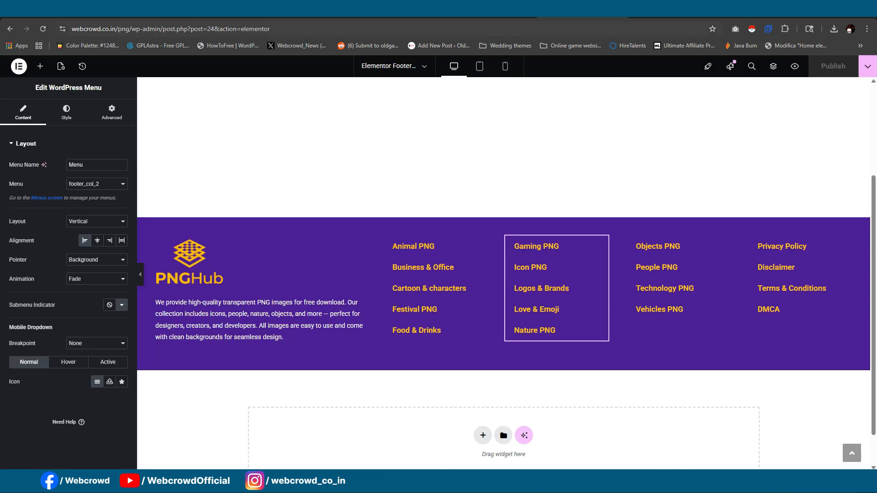
click(497, 18)
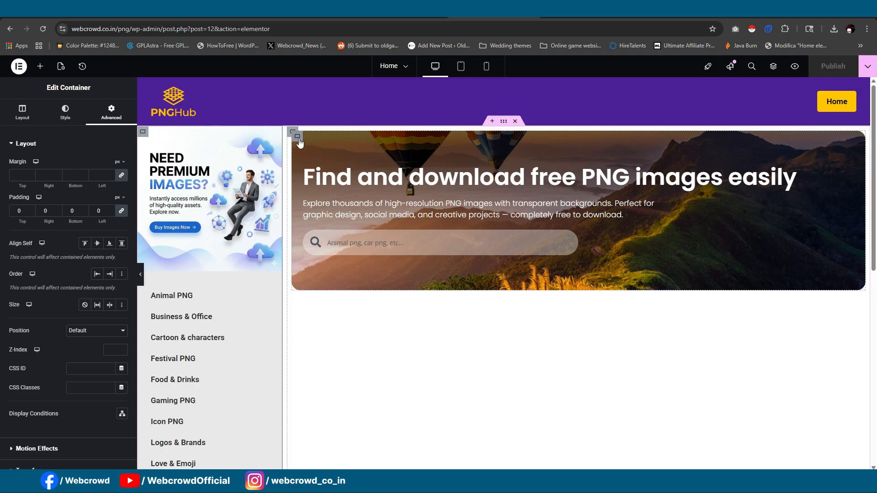
click(298, 137)
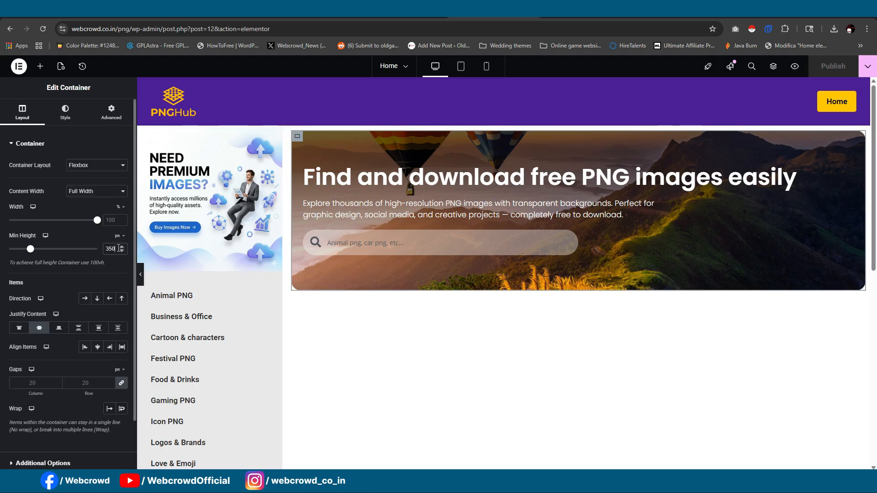
key(BackSpace)
key(BackSpace)
text(80400)
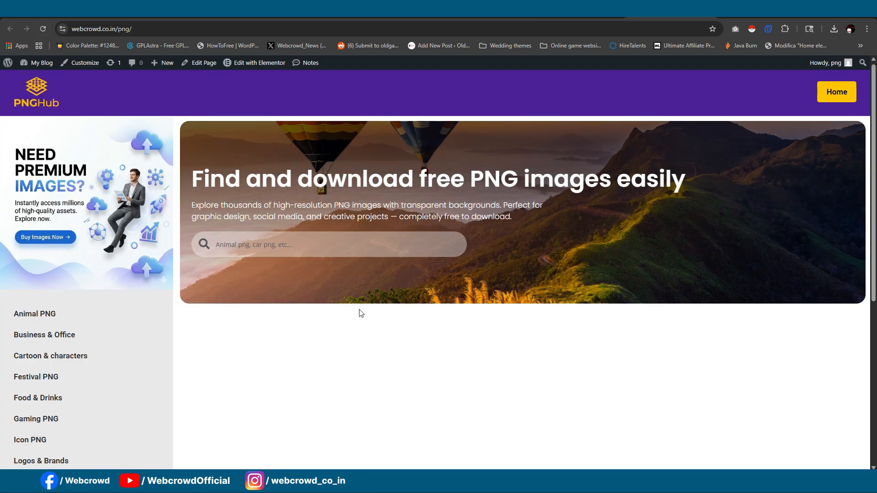
- Examine the live home page from the hero banner down through the sidebar menu to the footer
scroll(359, 292, down, 4)
scroll(358, 290, up, 4)
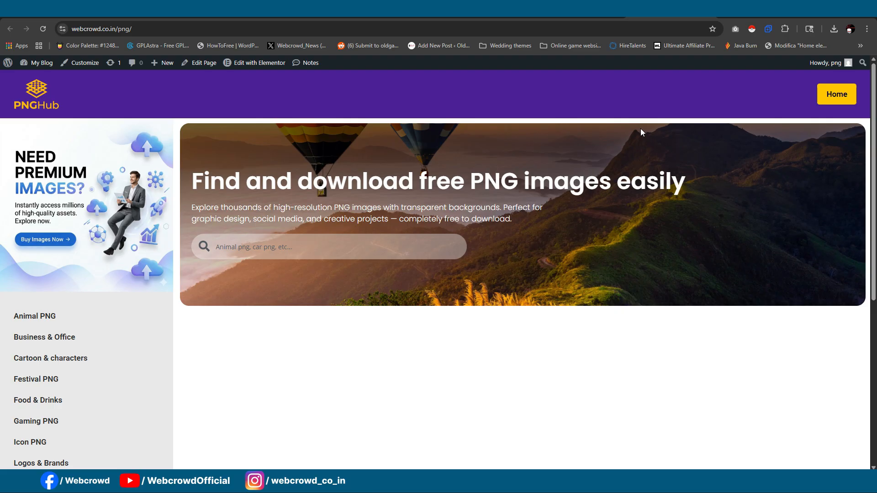
scroll(647, 151, down, 3)
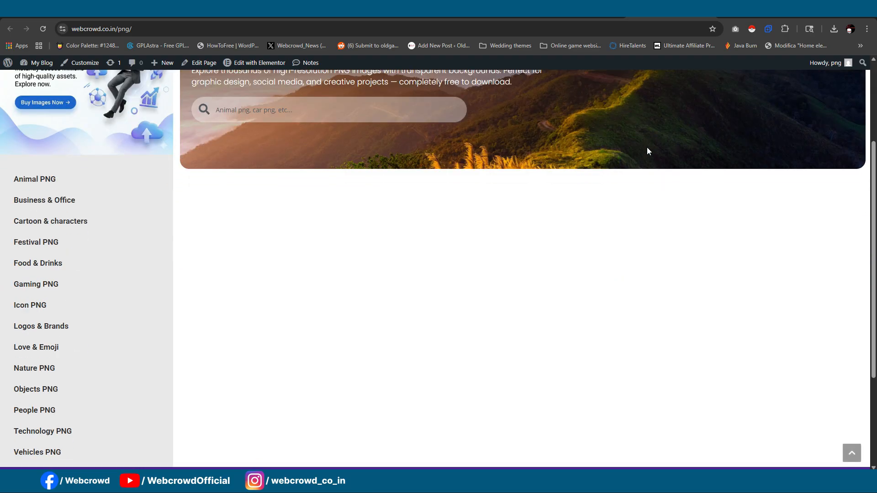
scroll(648, 151, down, 3)
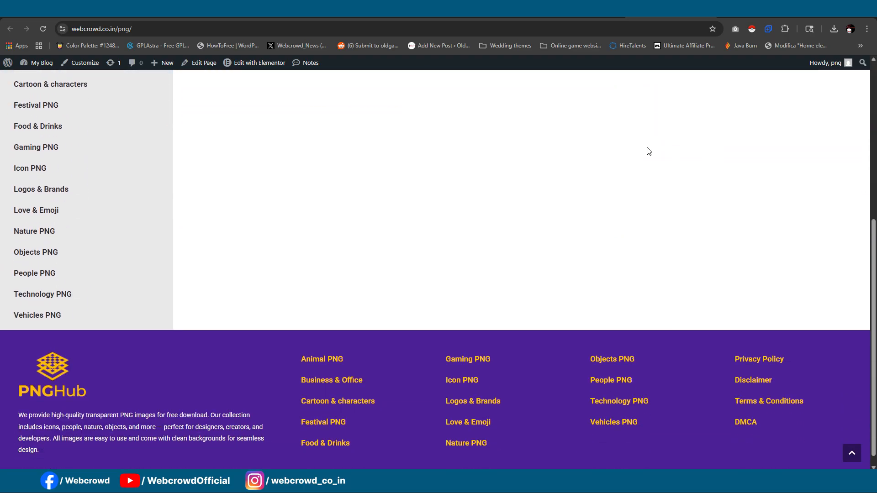
scroll(649, 151, up, 6)
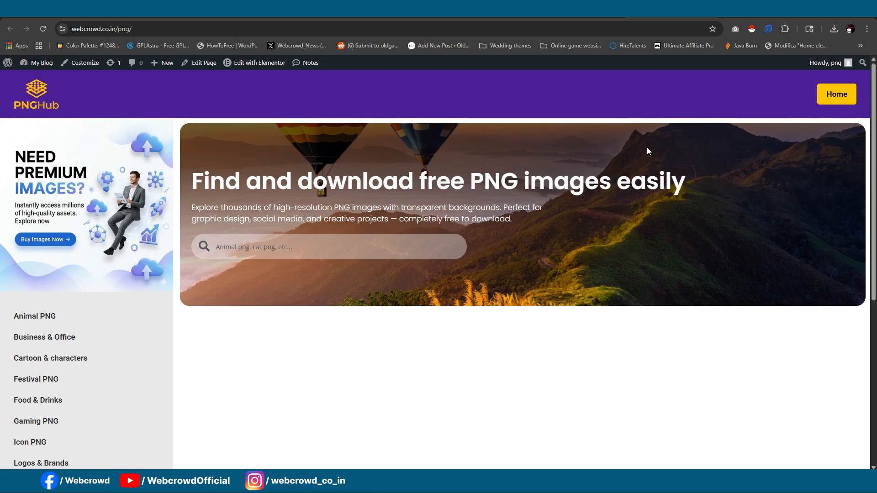
scroll(647, 151, down, 3)
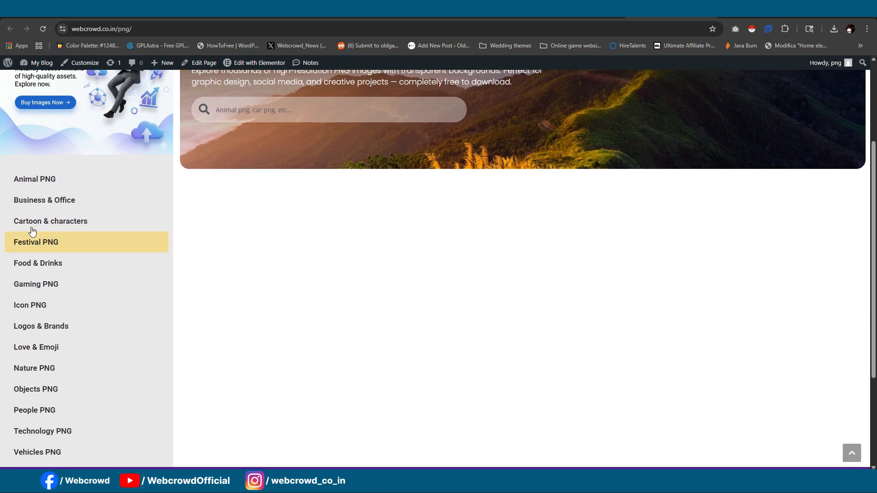
- Test the sidebar's Animal PNG, Business & Office and Festival PNG links, returning to the home page after each
click(17, 183)
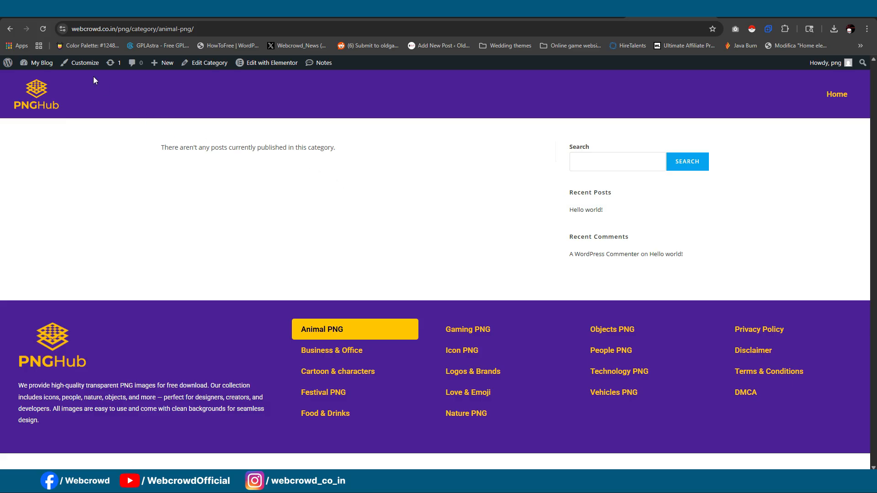
click(11, 31)
click(51, 200)
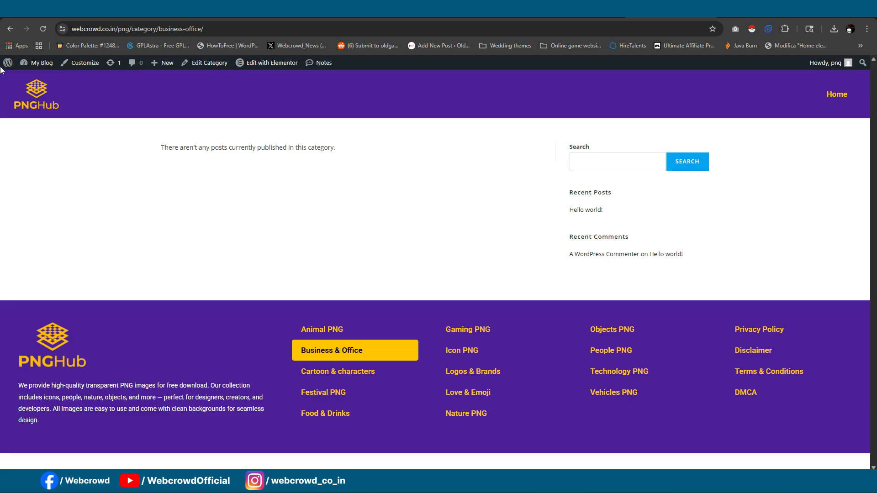
click(6, 31)
click(67, 243)
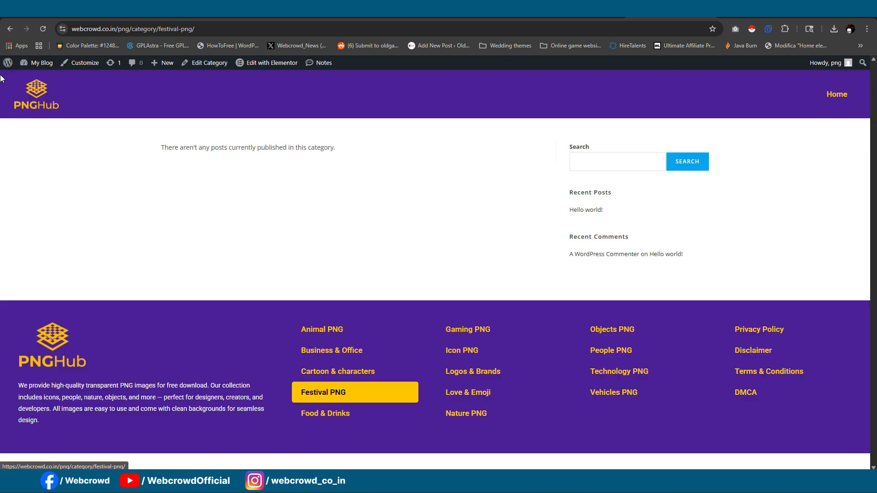
click(9, 28)
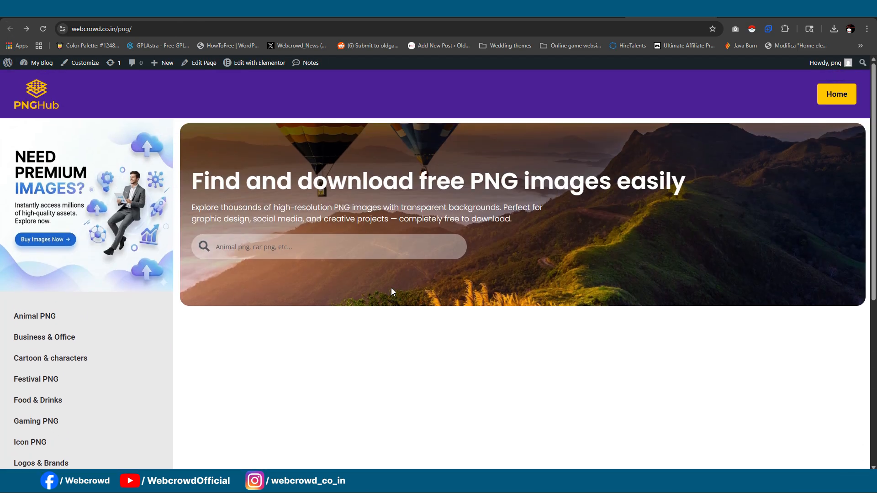
scroll(425, 192, down, 4)
scroll(426, 189, up, 4)
- Open the Theme Builder from the WordPress dashboard and create a new Archive template
click(405, 9)
mouse_move(27, 101)
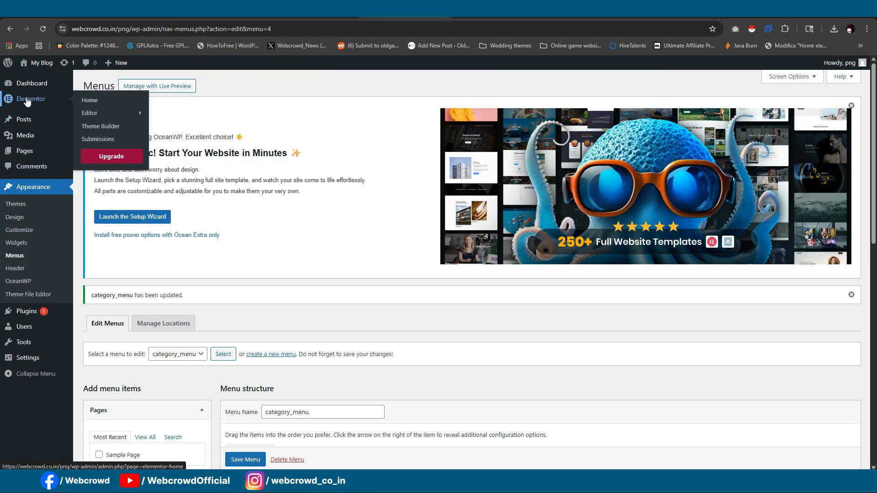
click(102, 127)
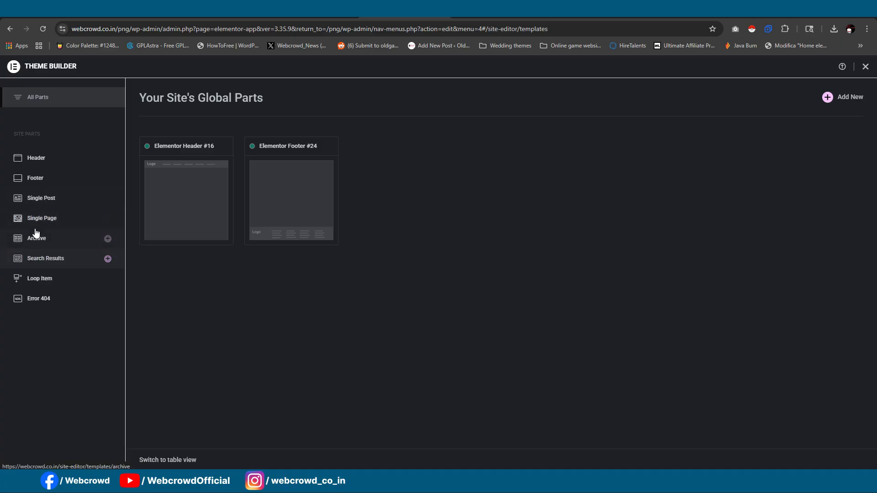
click(107, 239)
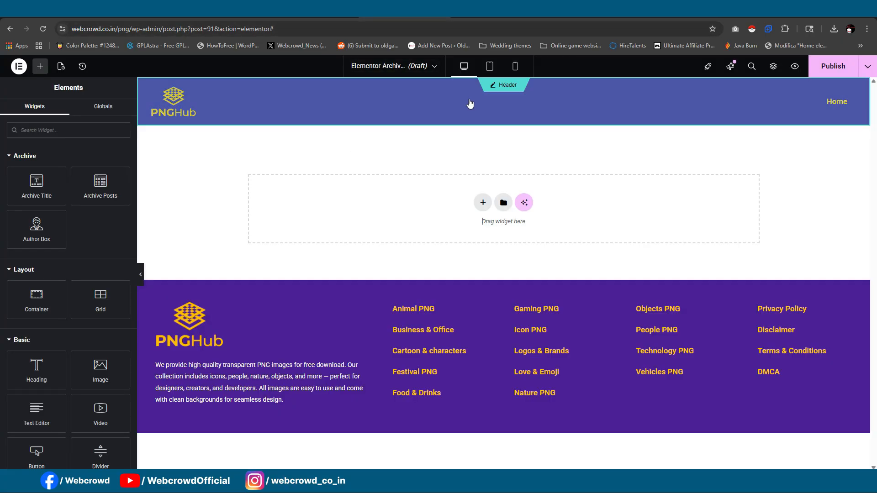
- Copy the home page's outer container with sidebar and banner, and paste it into the new archive template
click(470, 104)
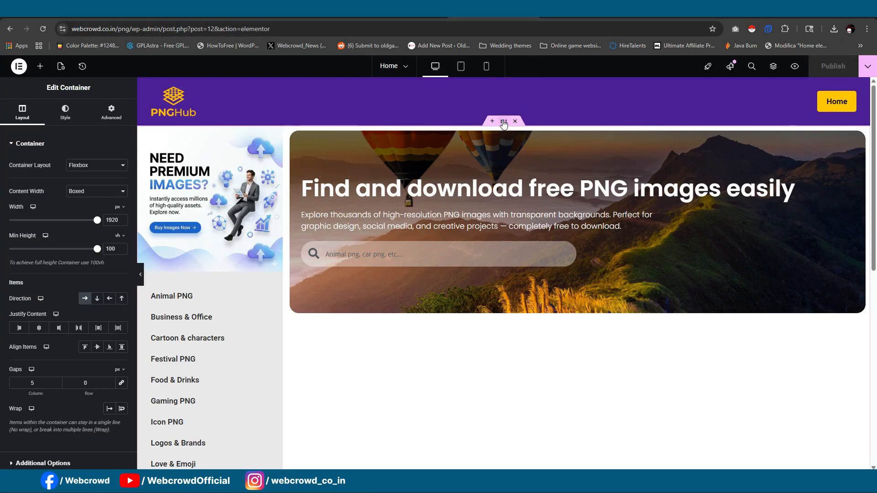
right_click(504, 123)
click(521, 179)
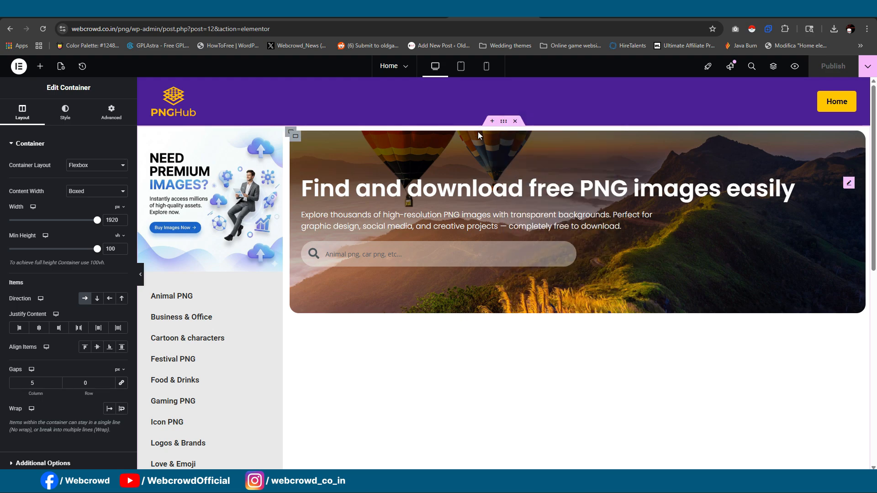
click(411, 10)
right_click(441, 228)
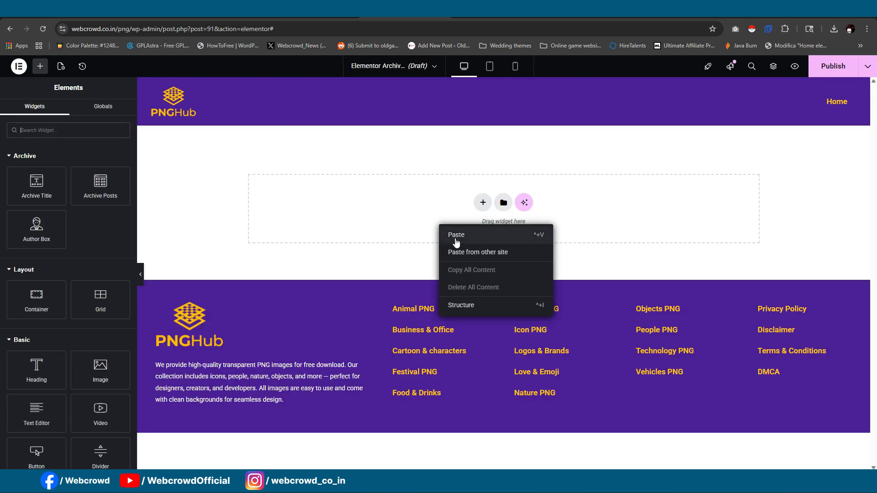
click(455, 238)
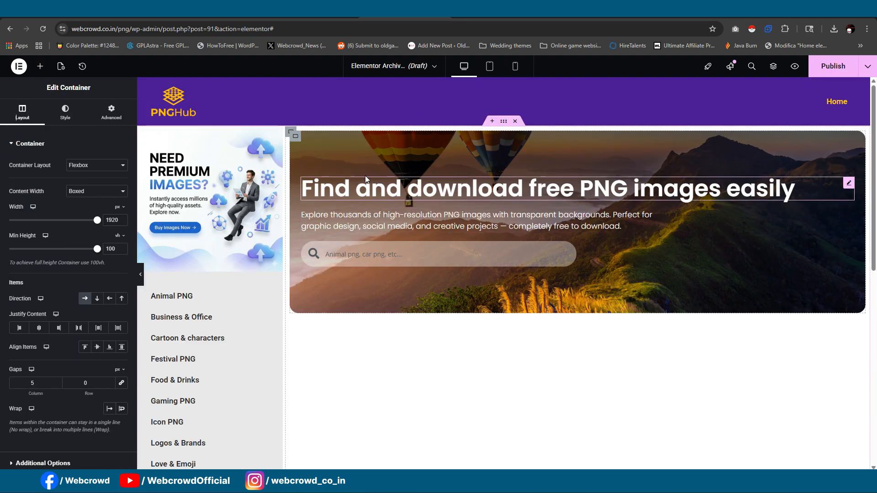
- Delete the description text from the archive template's banner and set the banner container's minimum height to 250 px
click(657, 214)
key(Delete)
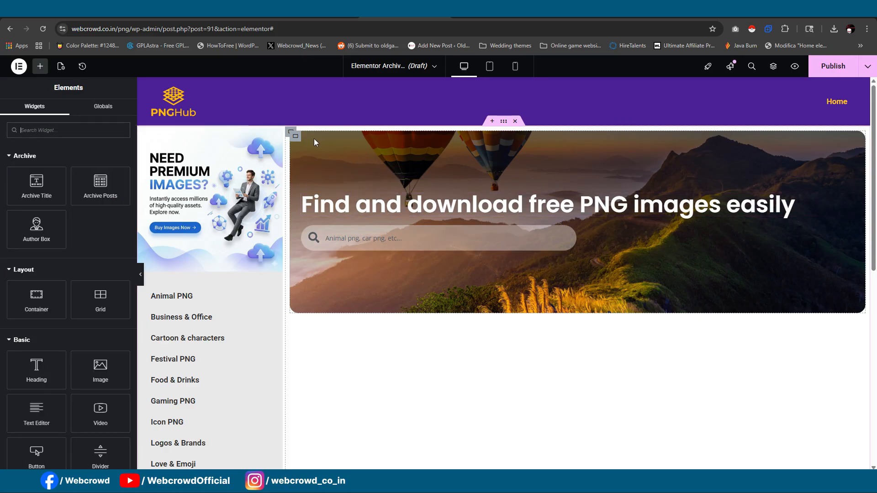
click(295, 136)
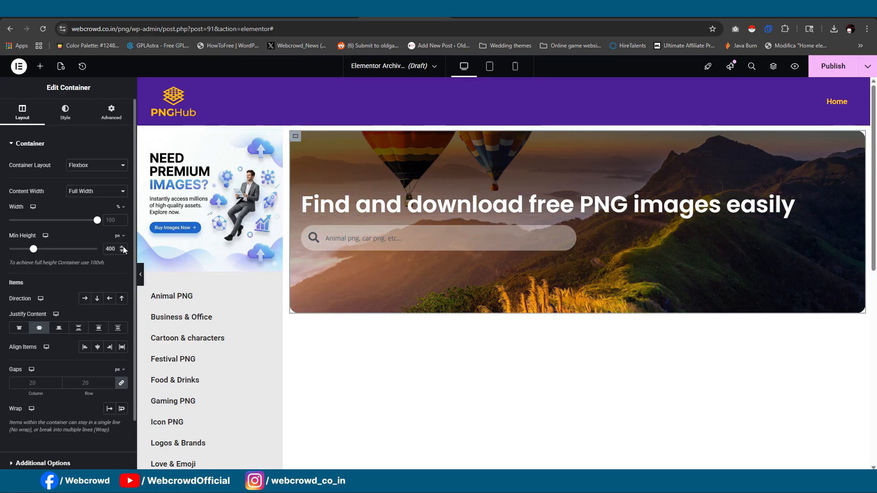
double_click(112, 249)
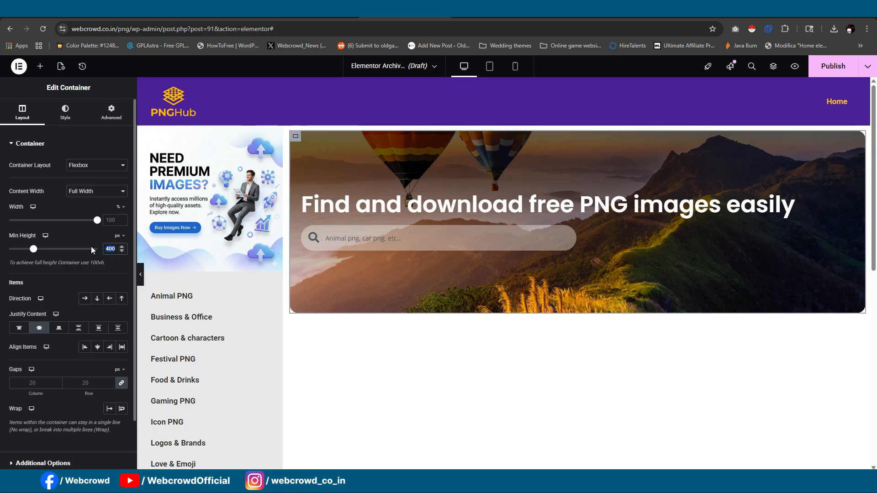
text(250)
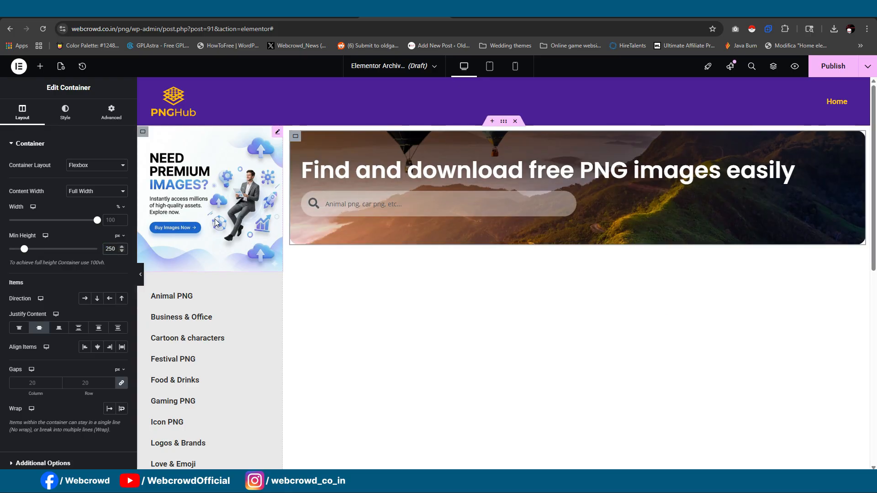
- Replace the banner heading's fixed text with the dynamic Archive Title tag
click(847, 164)
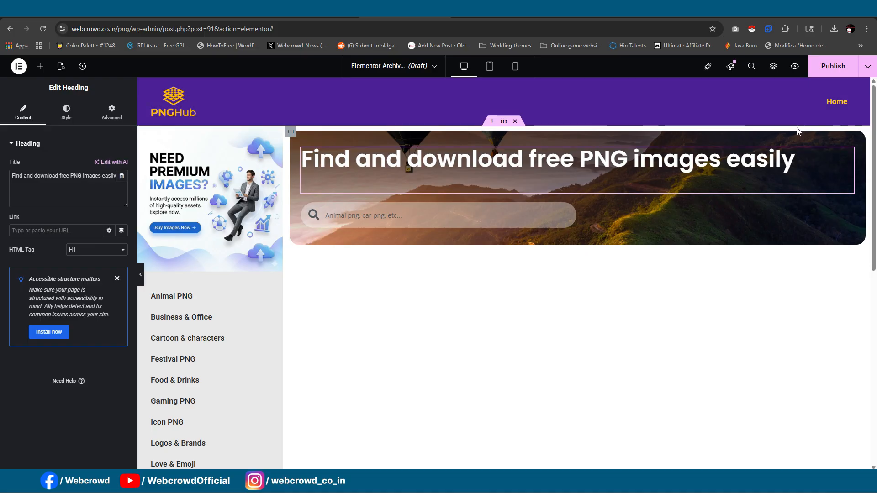
click(121, 176)
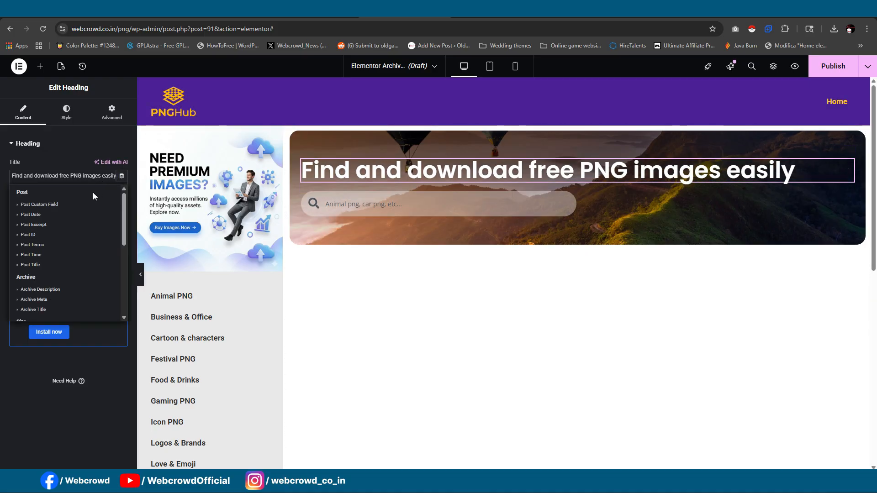
scroll(73, 220, down, 2)
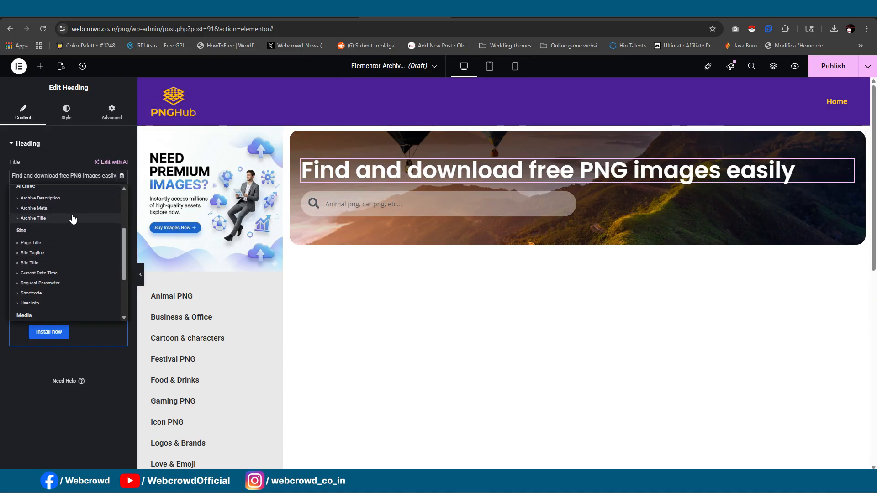
click(46, 218)
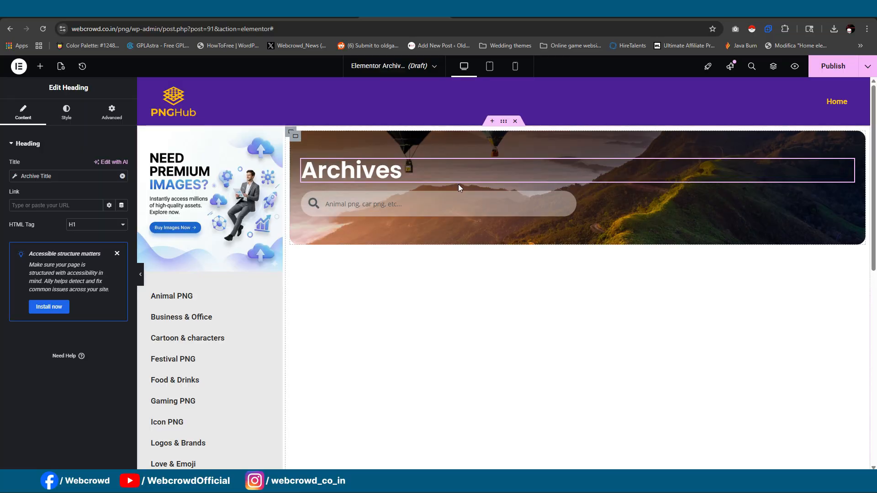
click(349, 201)
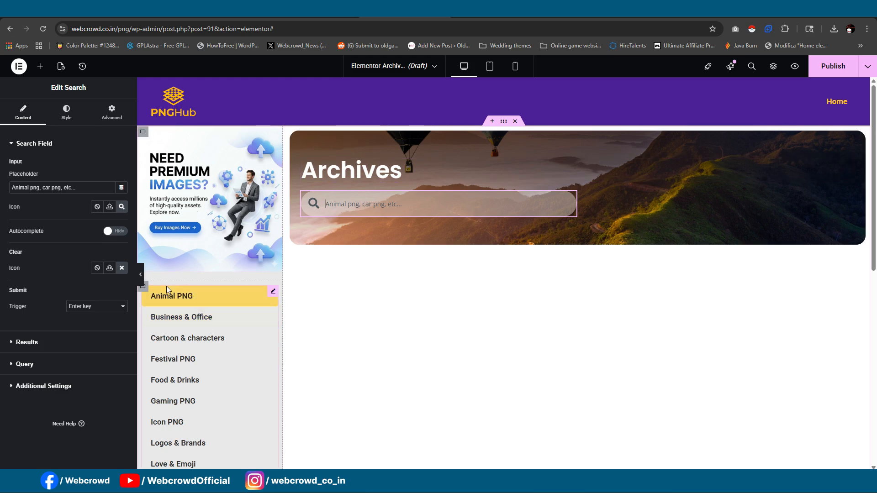
scroll(192, 281, down, 2)
scroll(264, 283, up, 2)
scroll(264, 301, down, 2)
scroll(264, 314, up, 2)
scroll(267, 292, down, 2)
scroll(268, 381, up, 2)
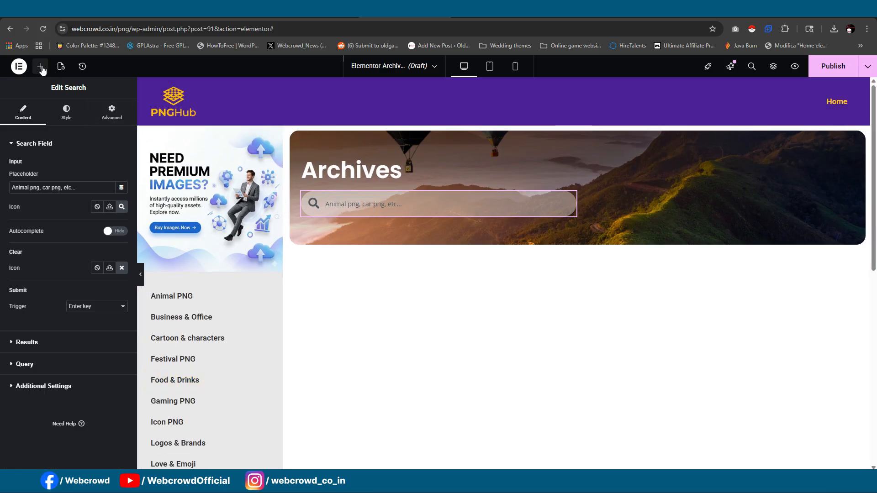
click(40, 67)
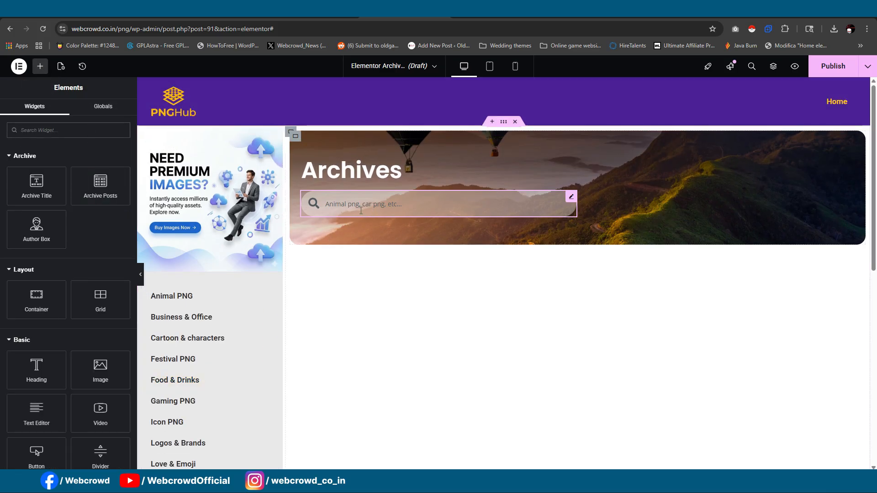
scroll(432, 270, down, 1)
scroll(426, 276, up, 1)
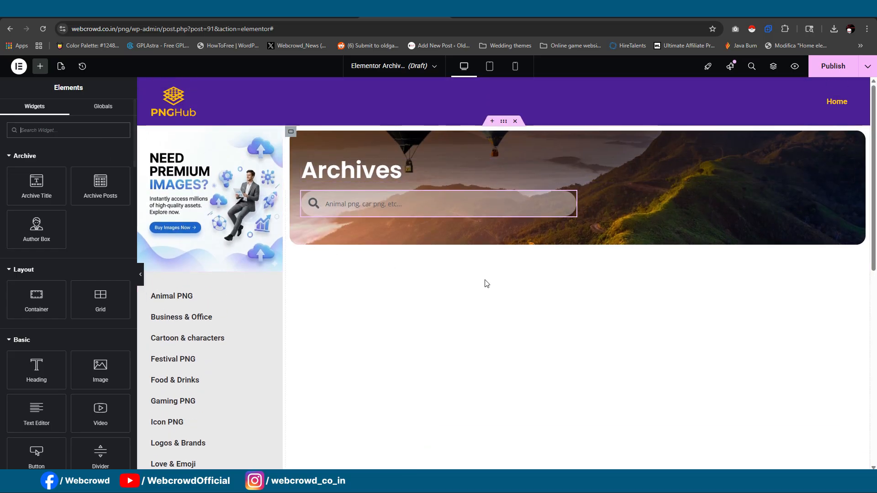
click(63, 68)
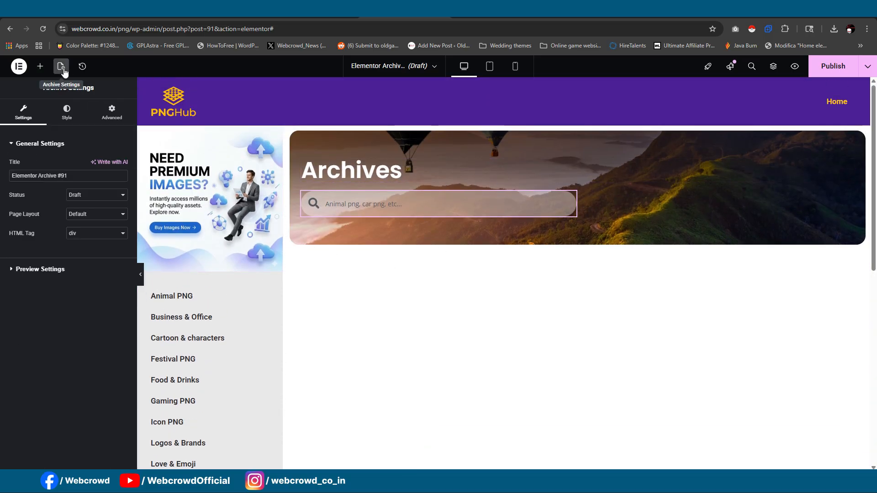
click(40, 66)
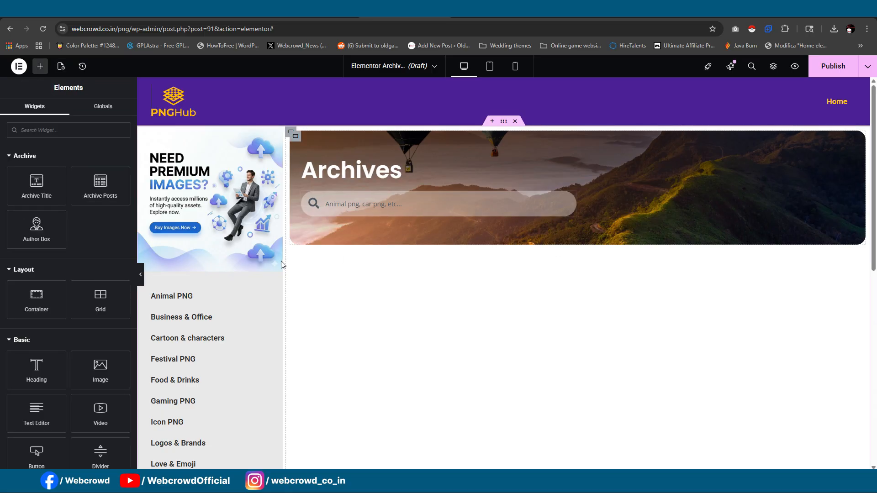
- Publish the archive template with a display condition that includes all Categories
click(836, 65)
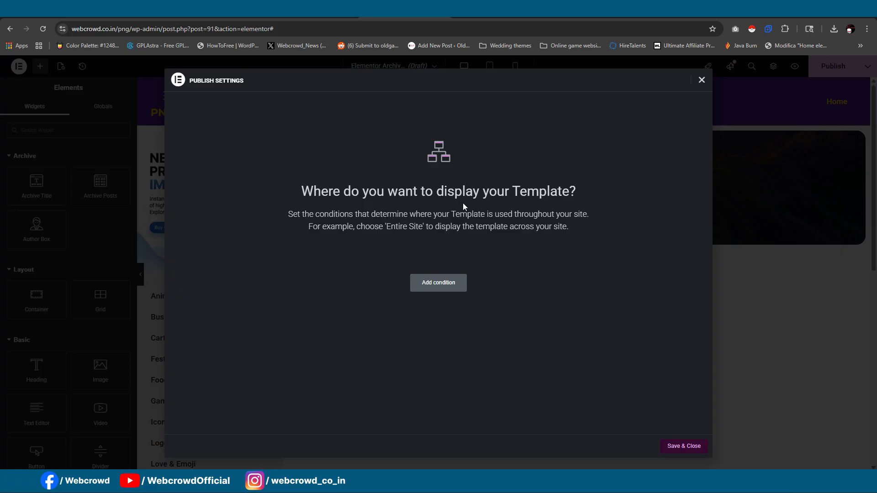
click(442, 284)
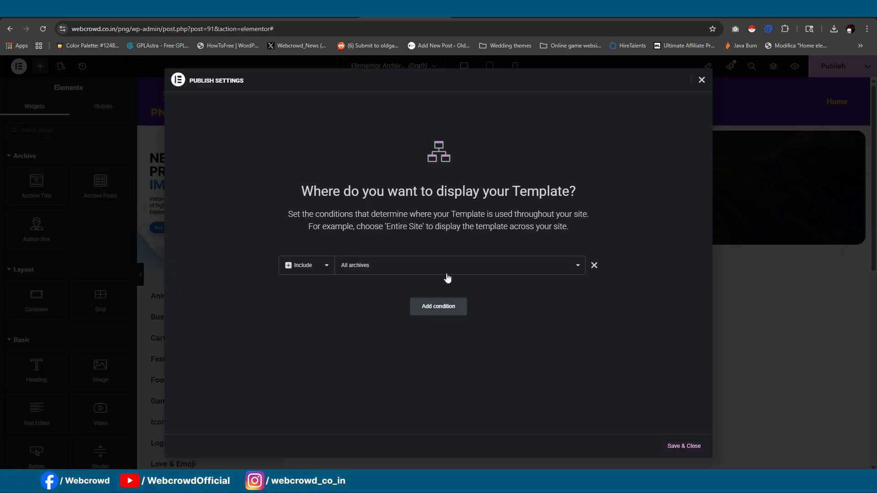
click(447, 274)
click(447, 277)
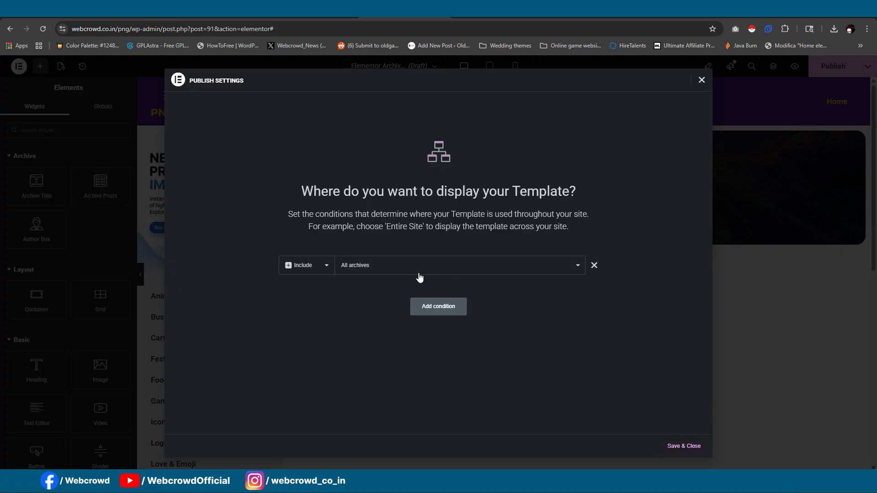
click(343, 265)
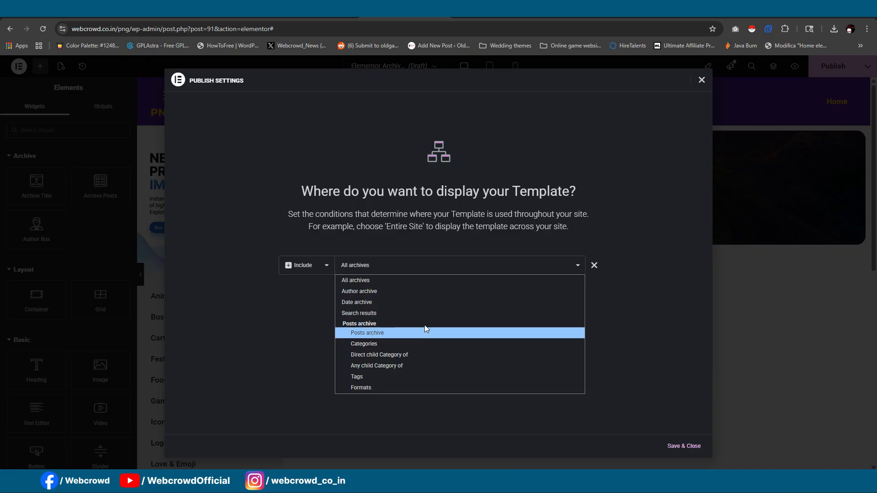
click(421, 344)
click(513, 269)
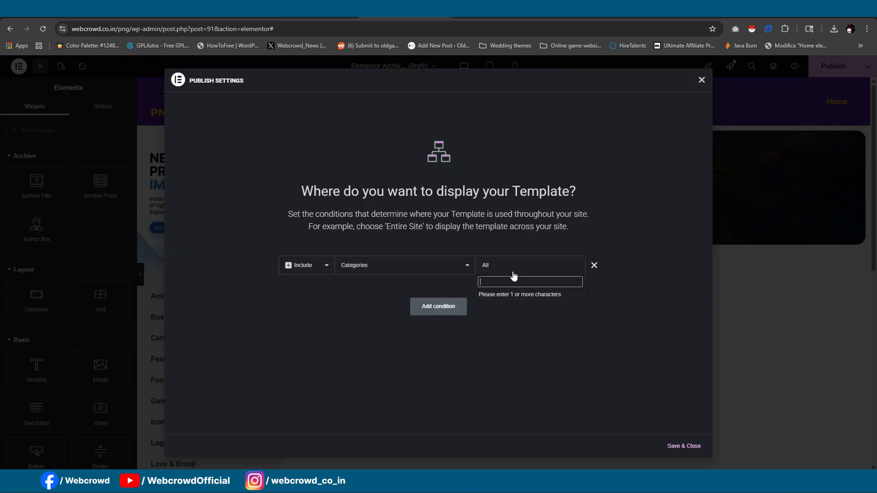
click(421, 275)
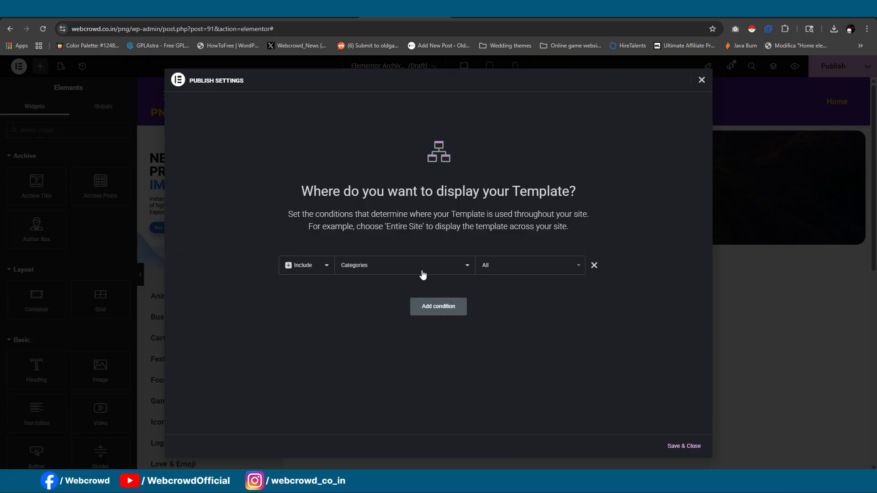
click(423, 269)
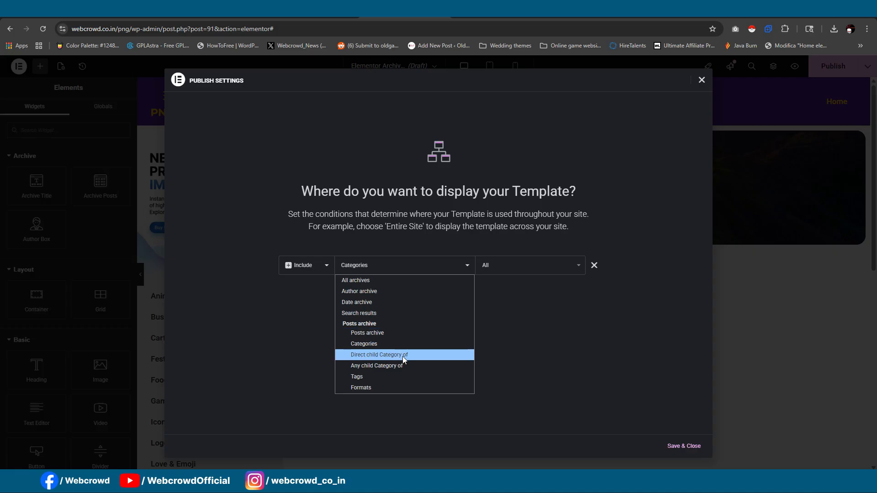
click(378, 346)
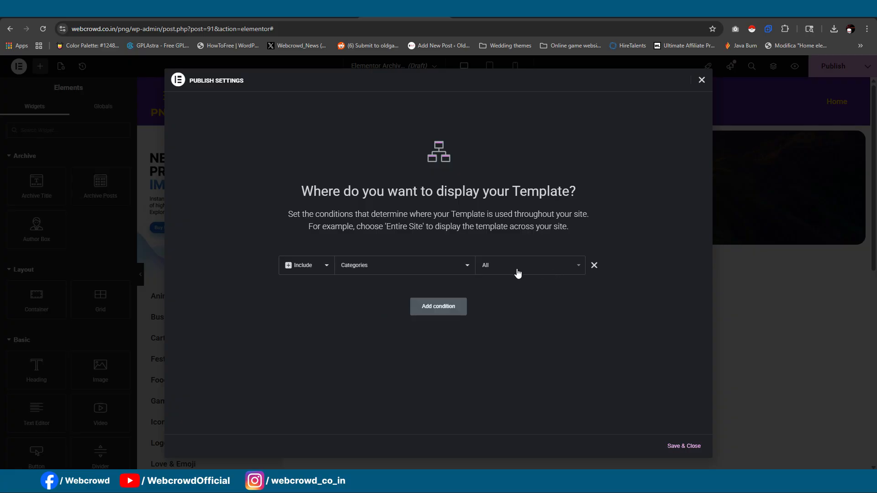
click(684, 446)
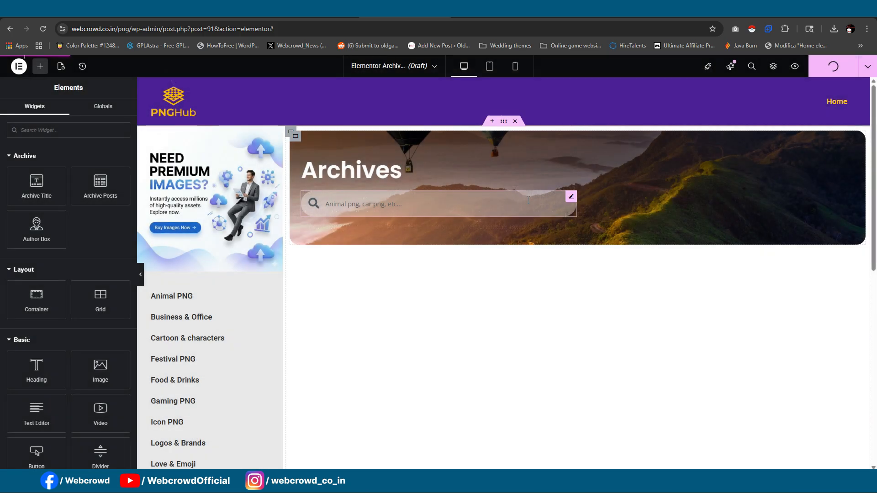
- Check the archive template on the live site through the sidebar's Animal PNG, Cartoon & characters and Festival PNG categories
click(665, 11)
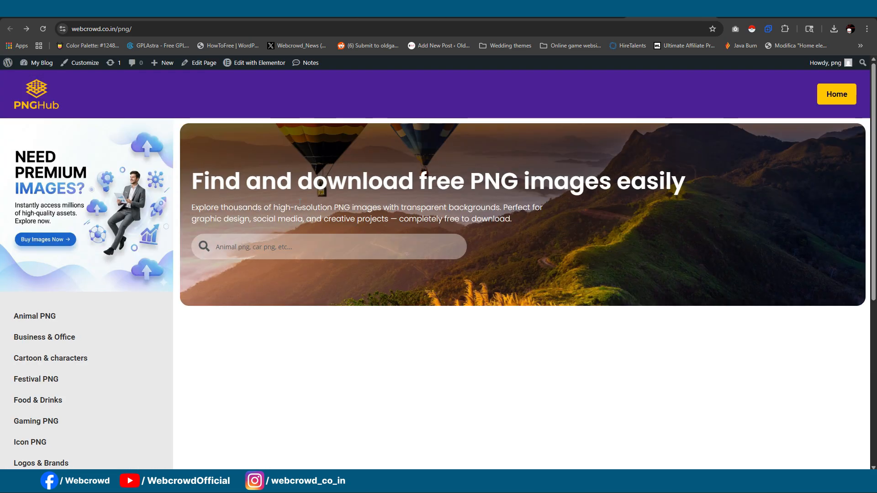
scroll(185, 317, down, 1)
click(62, 272)
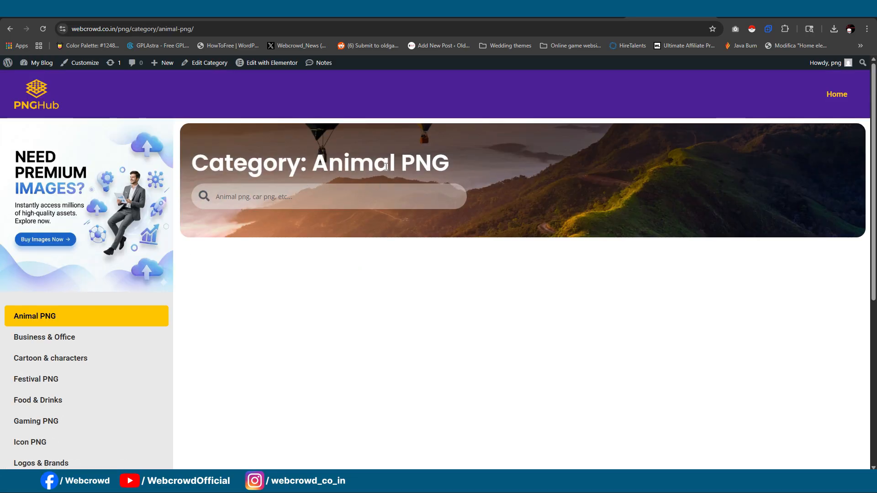
click(67, 351)
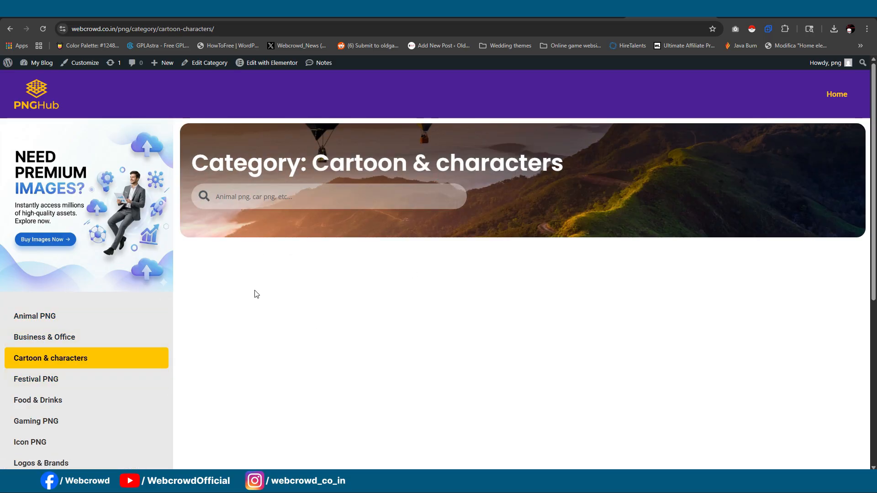
scroll(120, 390, down, 1)
click(76, 338)
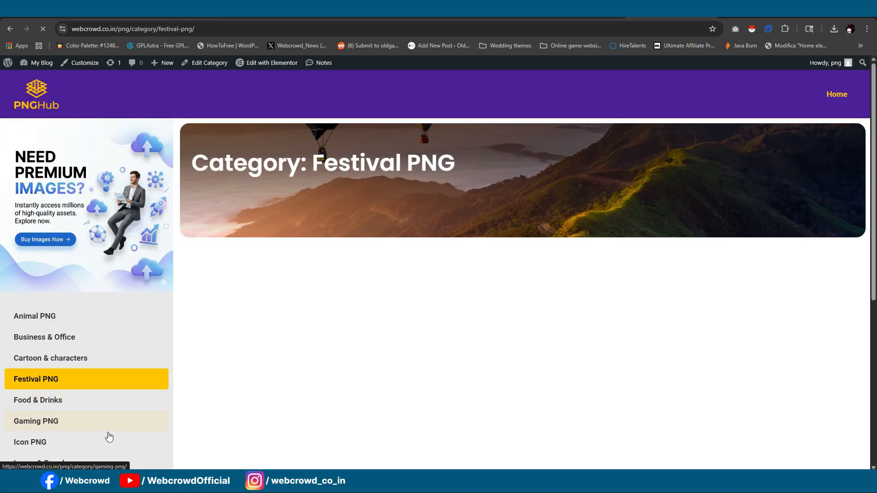
scroll(127, 323, down, 6)
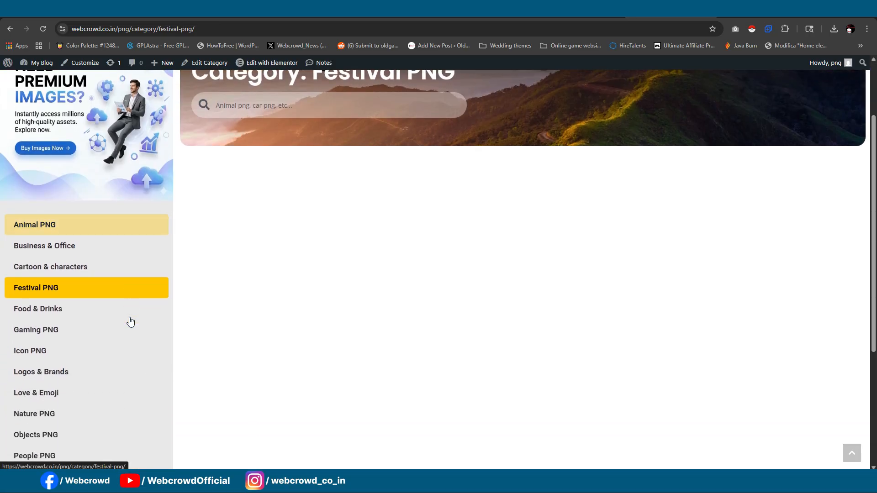
scroll(131, 322, up, 6)
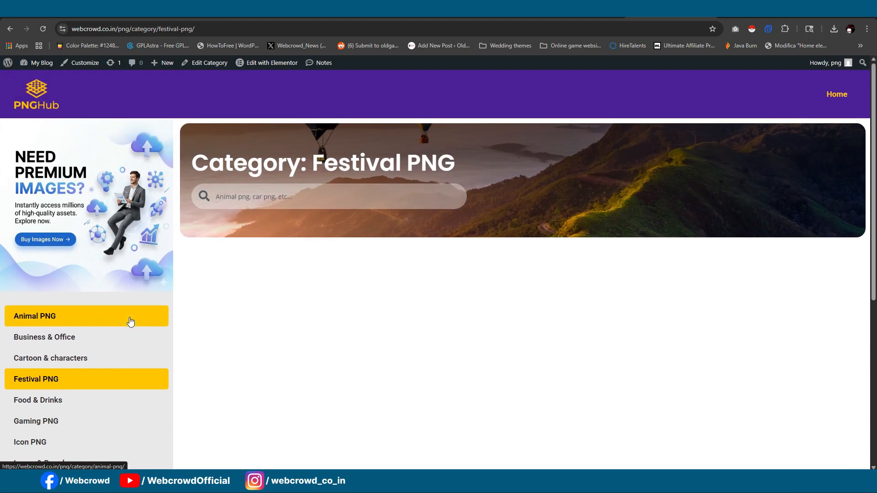
scroll(130, 321, down, 4)
scroll(130, 322, up, 3)
scroll(130, 322, up, 2)
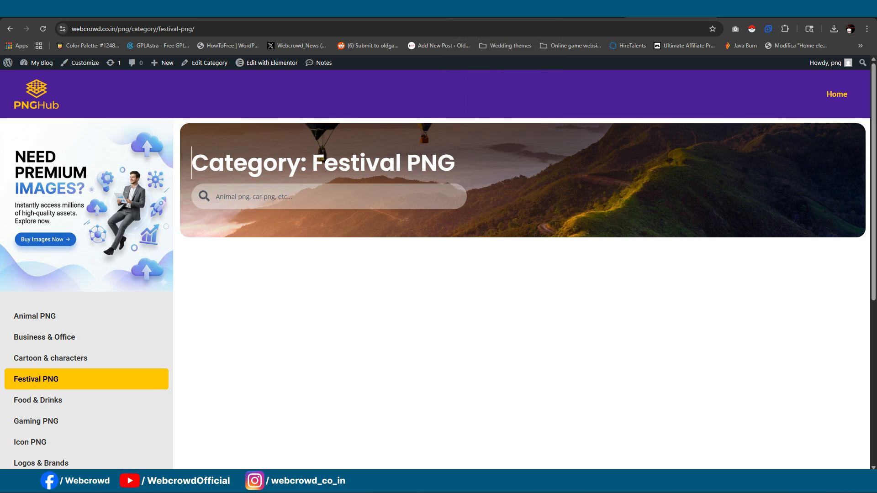
- Switch to the finished reference site and examine the PNG image grid below its home page banner
click(292, 16)
scroll(480, 204, down, 3)
scroll(481, 208, down, 4)
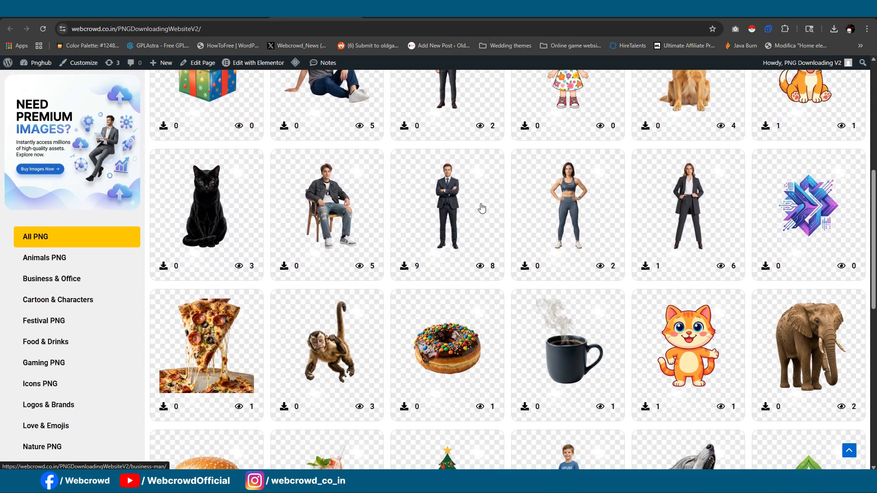
scroll(482, 208, up, 3)
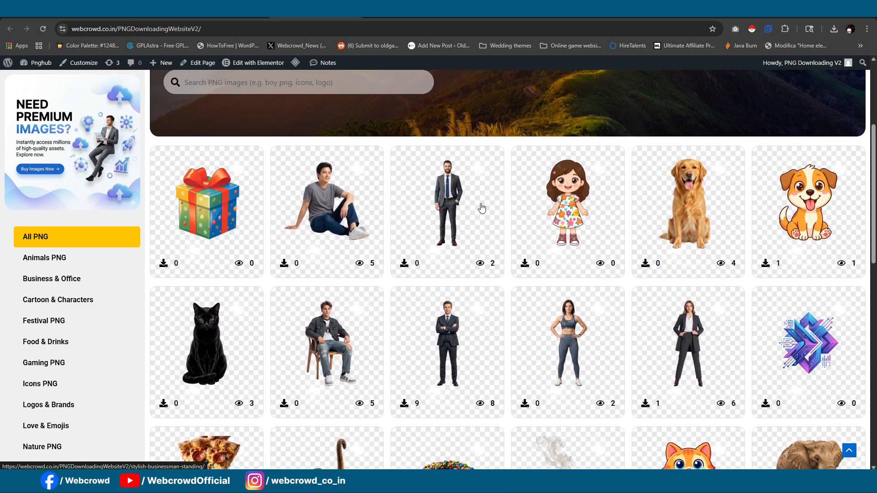
scroll(482, 208, up, 4)
scroll(489, 183, down, 3)
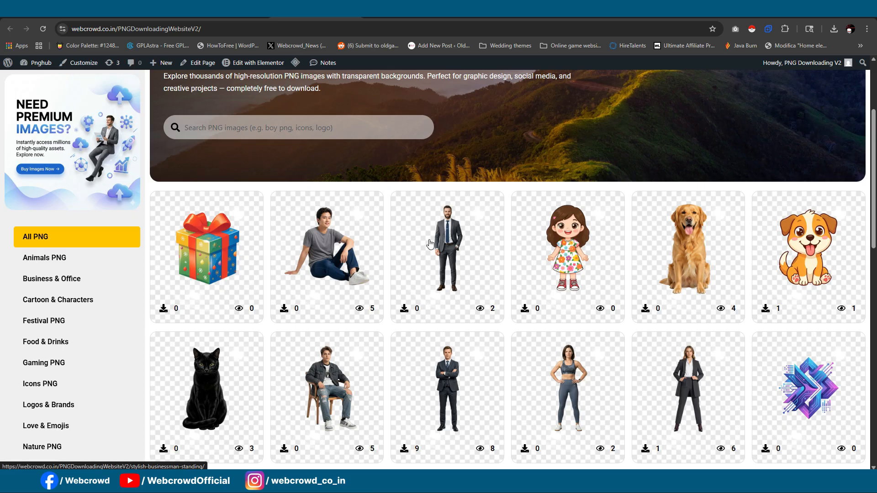
- Open the standing businessman image in the reference site's grid and examine its title, image details, counters and download section
click(486, 256)
scroll(686, 163, down, 2)
scroll(683, 168, up, 2)
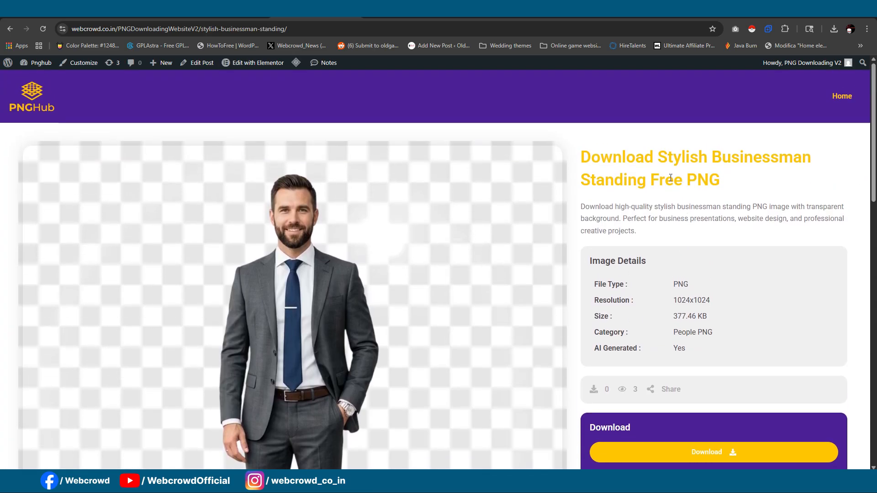
scroll(529, 173, down, 2)
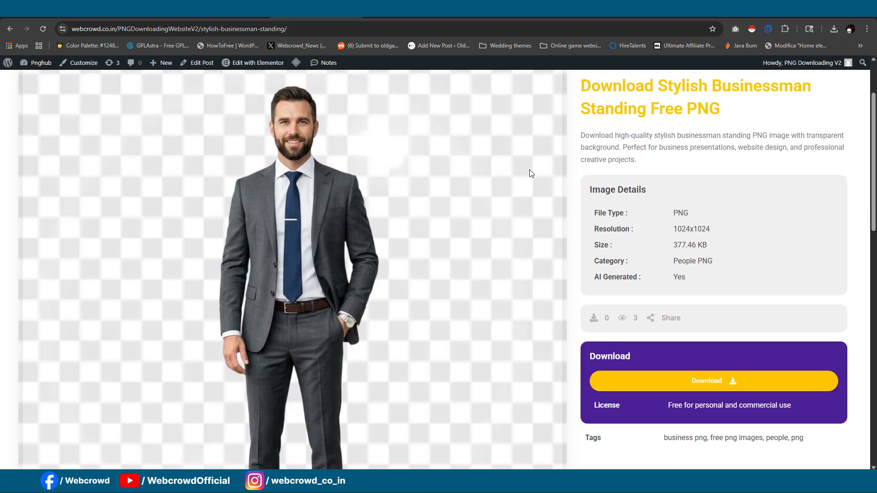
scroll(548, 209, up, 1)
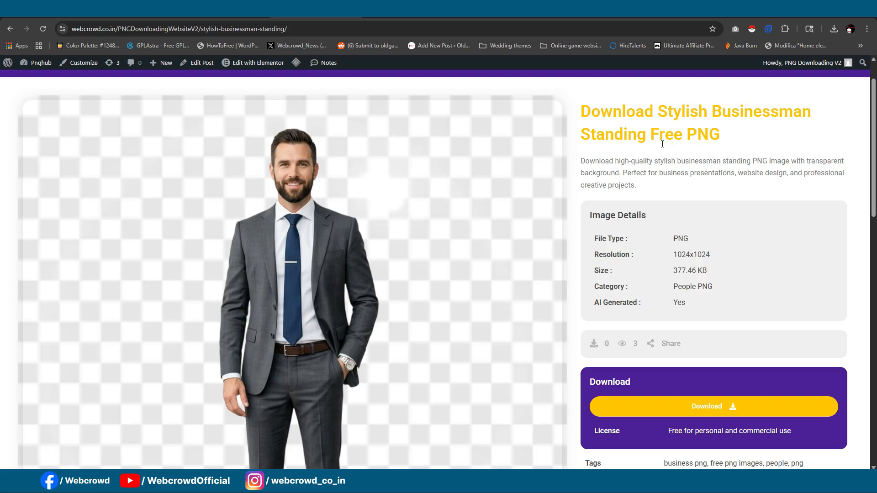
scroll(694, 217, down, 1)
scroll(694, 194, up, 2)
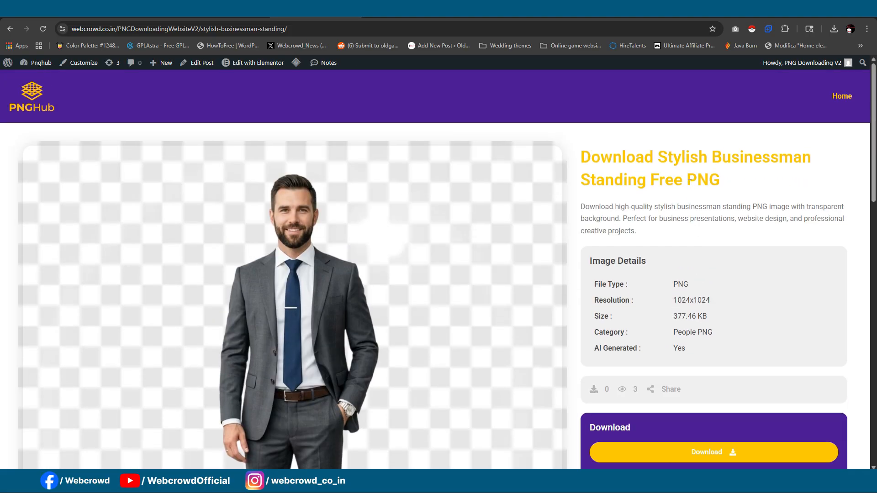
scroll(685, 229, down, 2)
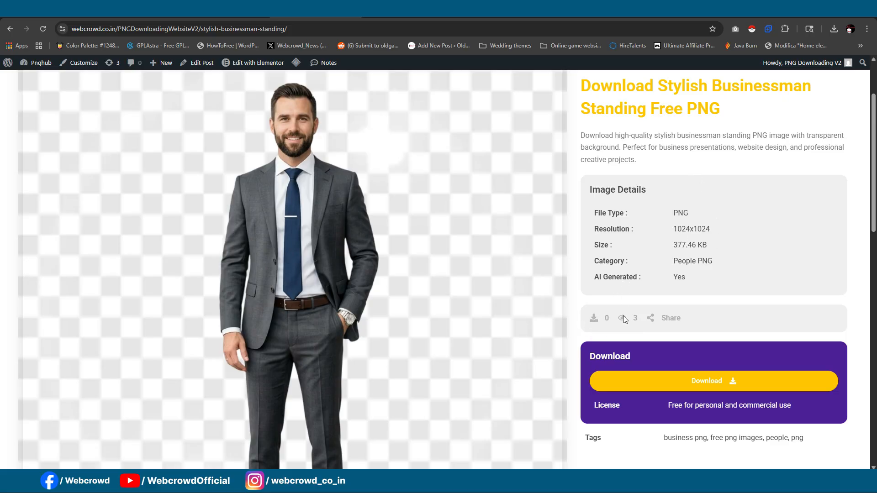
scroll(623, 319, down, 3)
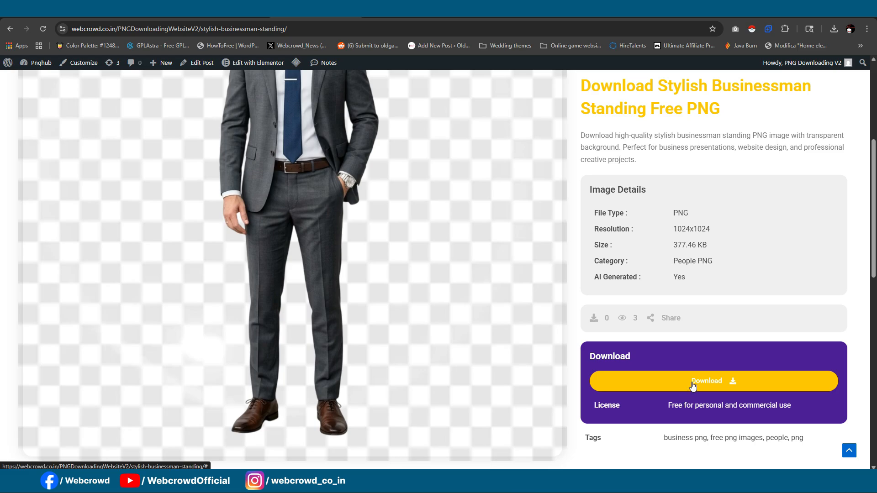
- Test the businessman image's download with its waiting pop-up, and return to the reference site's home page
click(693, 383)
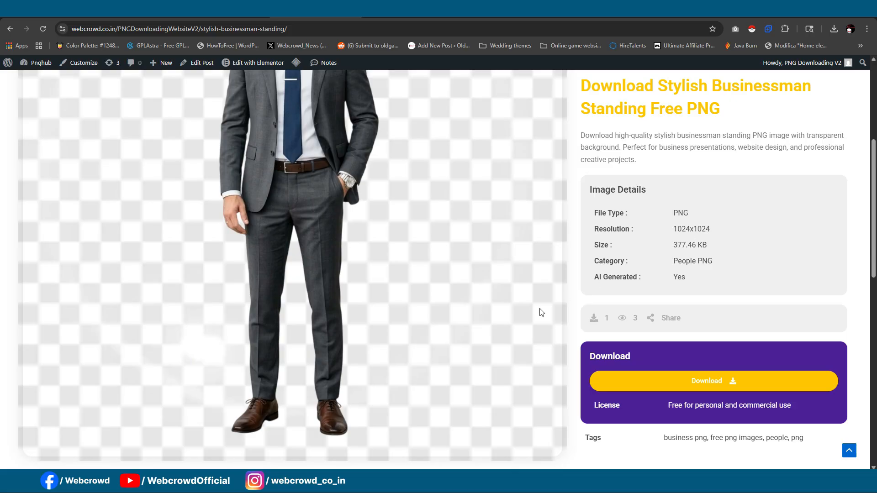
scroll(540, 312, up, 5)
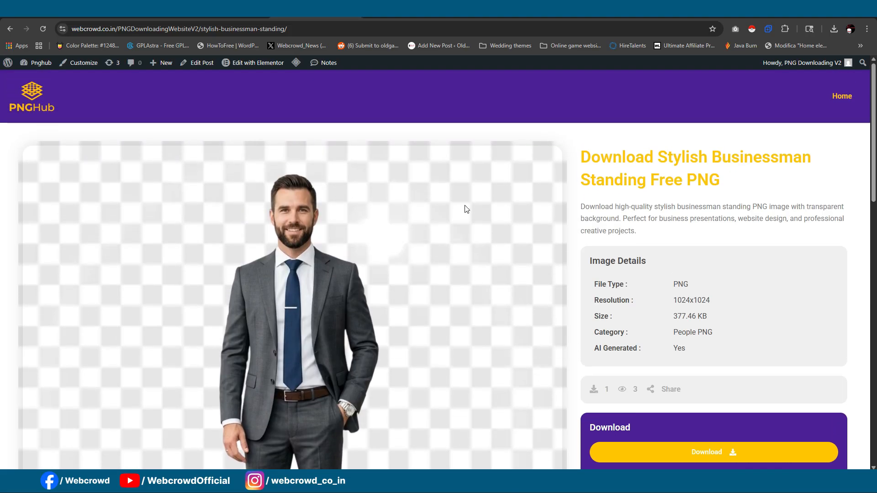
click(10, 29)
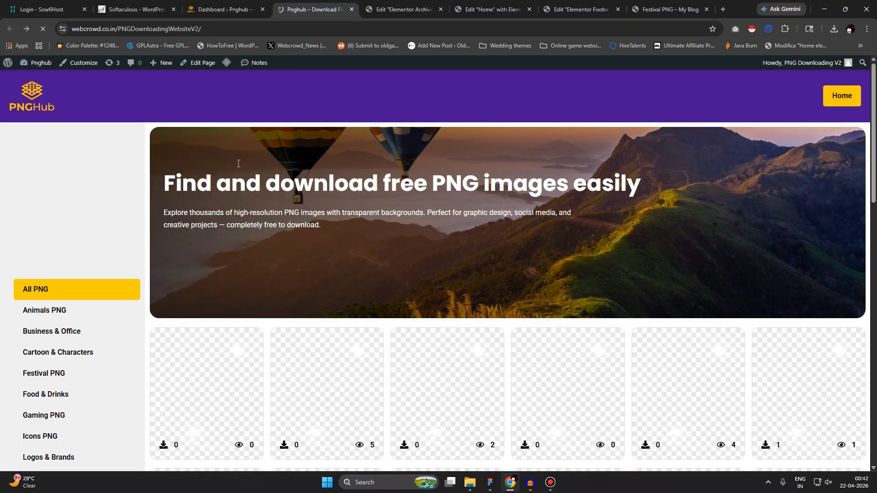